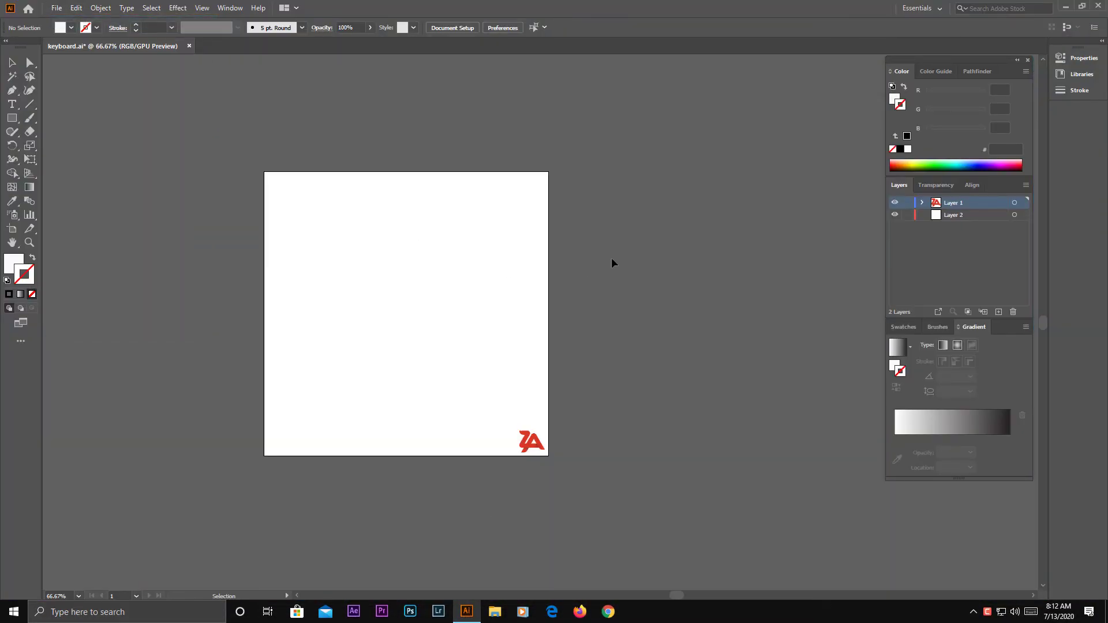
- Dismiss the 20 x 20 cm New Document dialog without creating a document
key("ctrl+n")
left_click(409, 421)
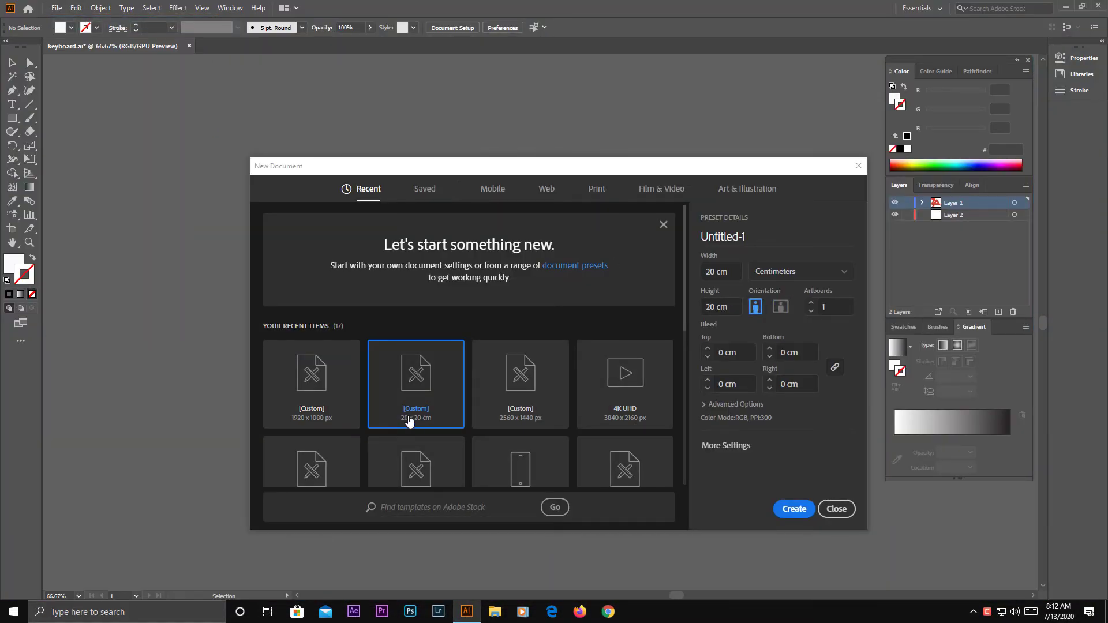
left_click(727, 447)
left_click(676, 426)
left_click(836, 509)
- Open image.jpg from the Downloads folder
left_click(56, 7)
left_click(78, 46)
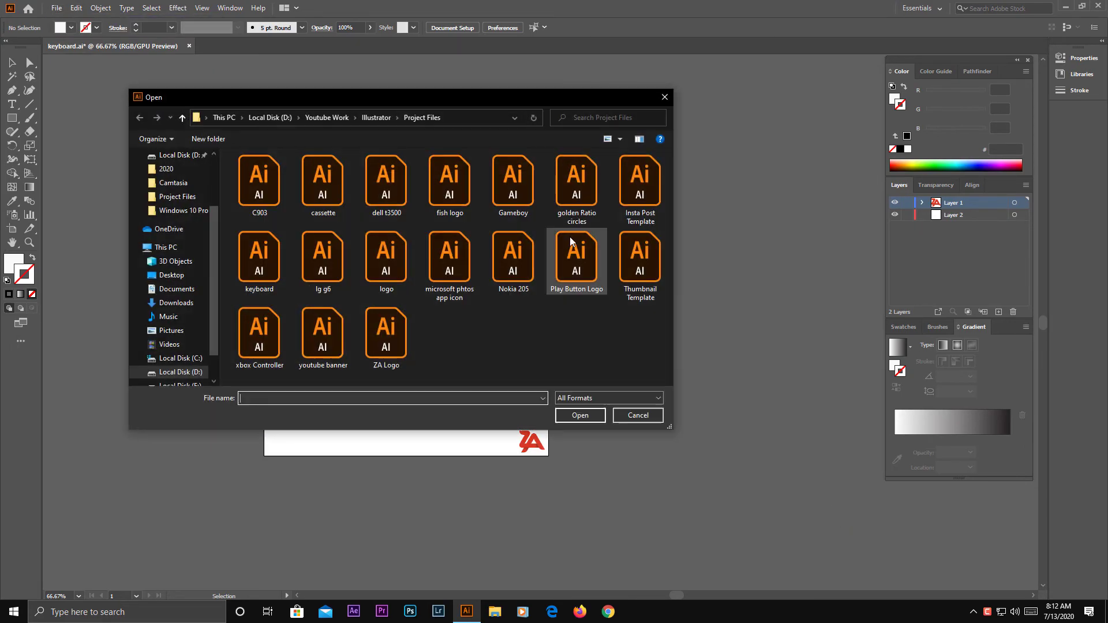
left_click(638, 416)
left_click(57, 7)
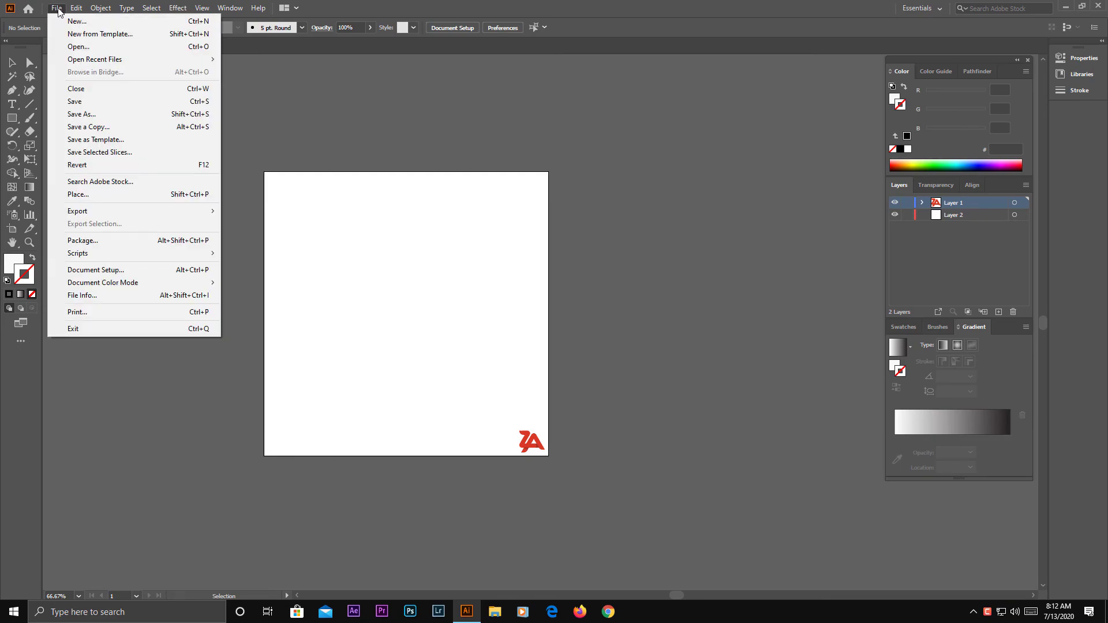
left_click(61, 46)
left_click(176, 289)
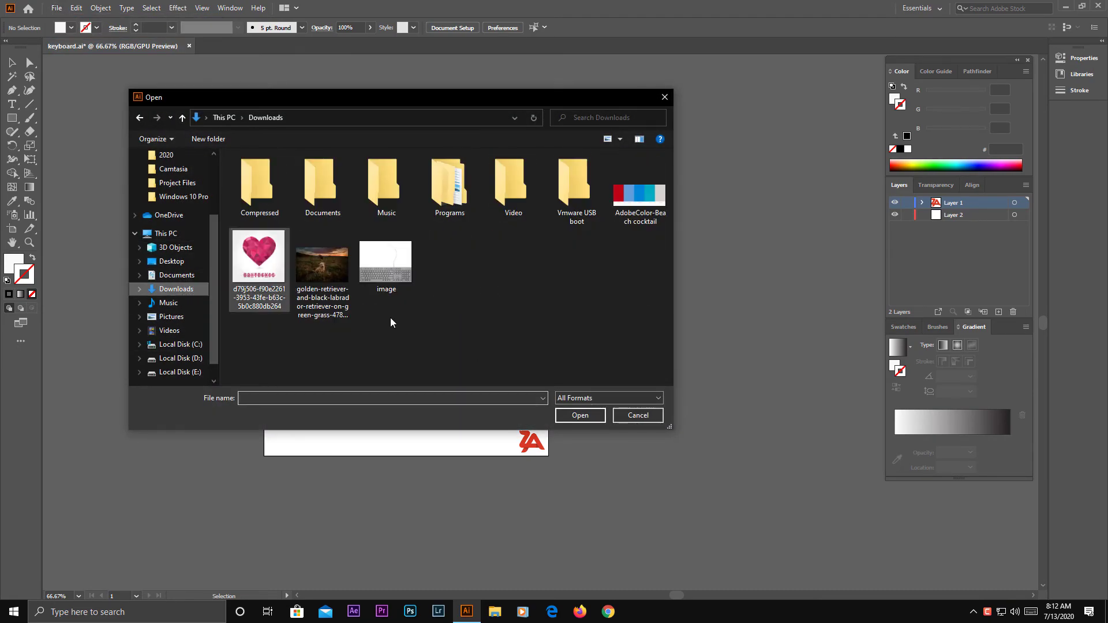
left_click(404, 278)
double_click(407, 278)
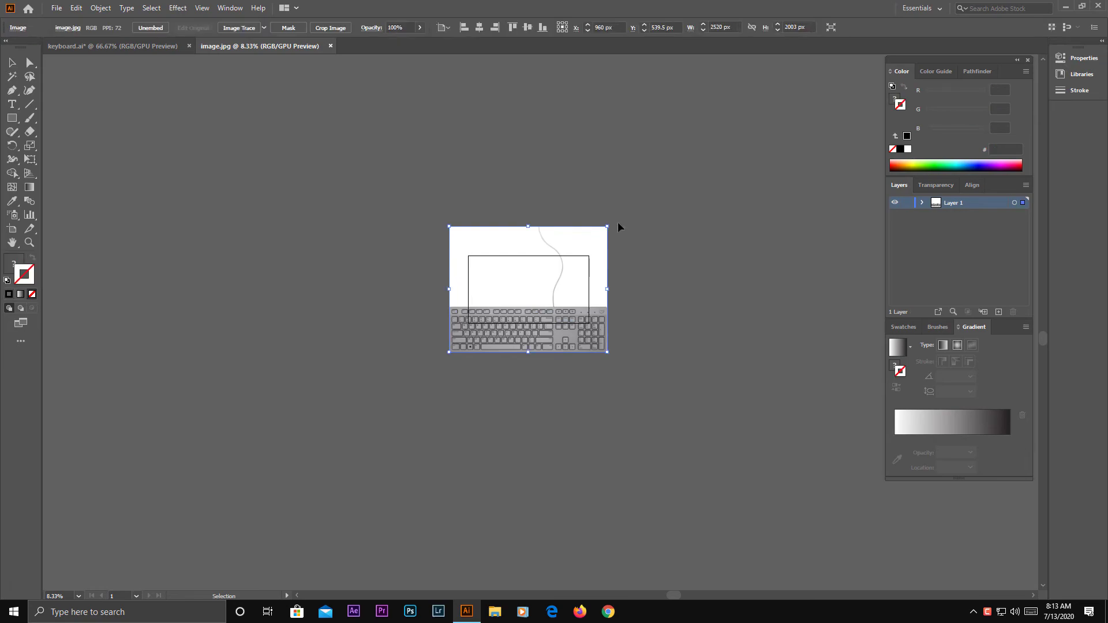
- Drag the keyboard image into keyboard.ai and close image.jpg without saving
mouse_move(617, 226)
left_mouse_down()
mouse_move(421, 346)
mouse_move(508, 323)
mouse_move(332, 226)
mouse_move(401, 337)
mouse_move(441, 344)
mouse_move(466, 309)
left_mouse_up()
left_click(299, 127)
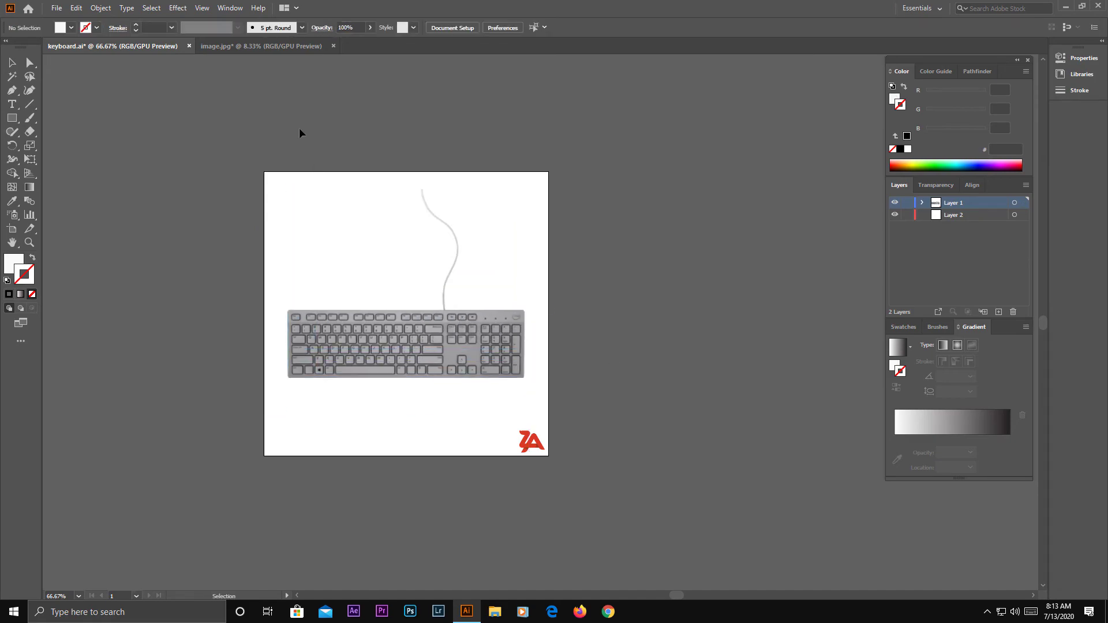
left_click(323, 47)
left_click(610, 324)
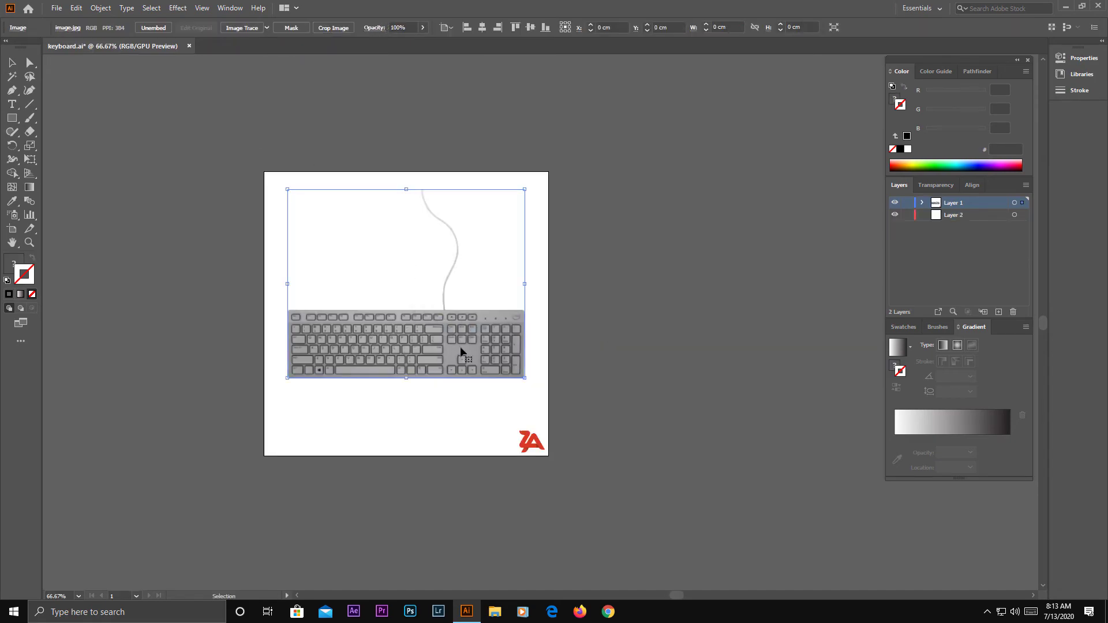
- Cut the placed keyboard image and paste it into Layer 2, nudging it into place
left_click(943, 225)
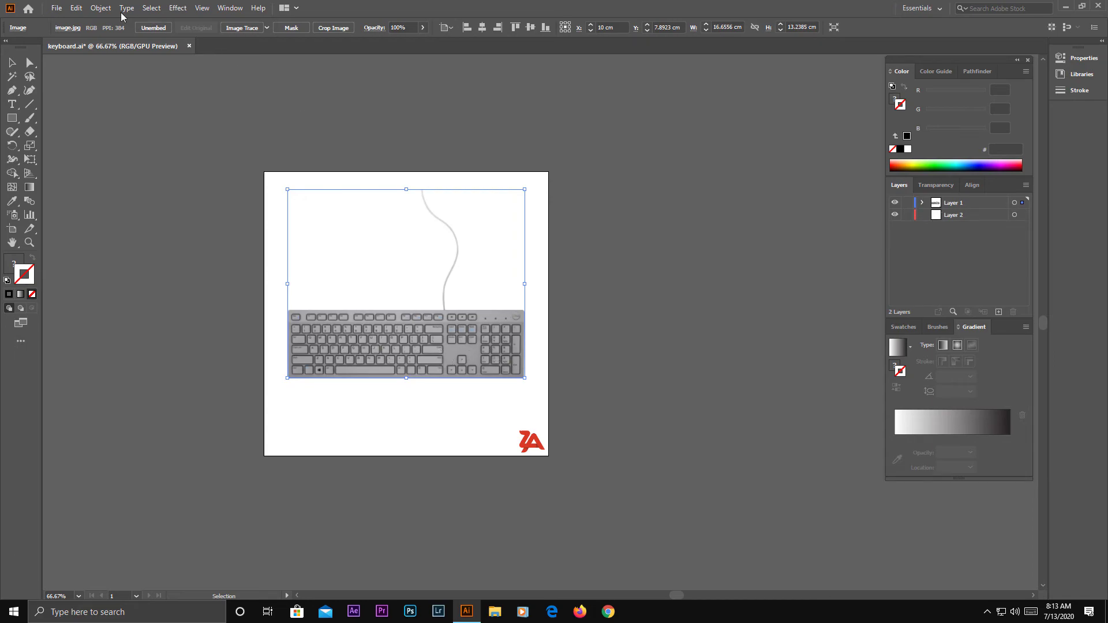
left_click(101, 8)
left_click(182, 86)
left_click(943, 220)
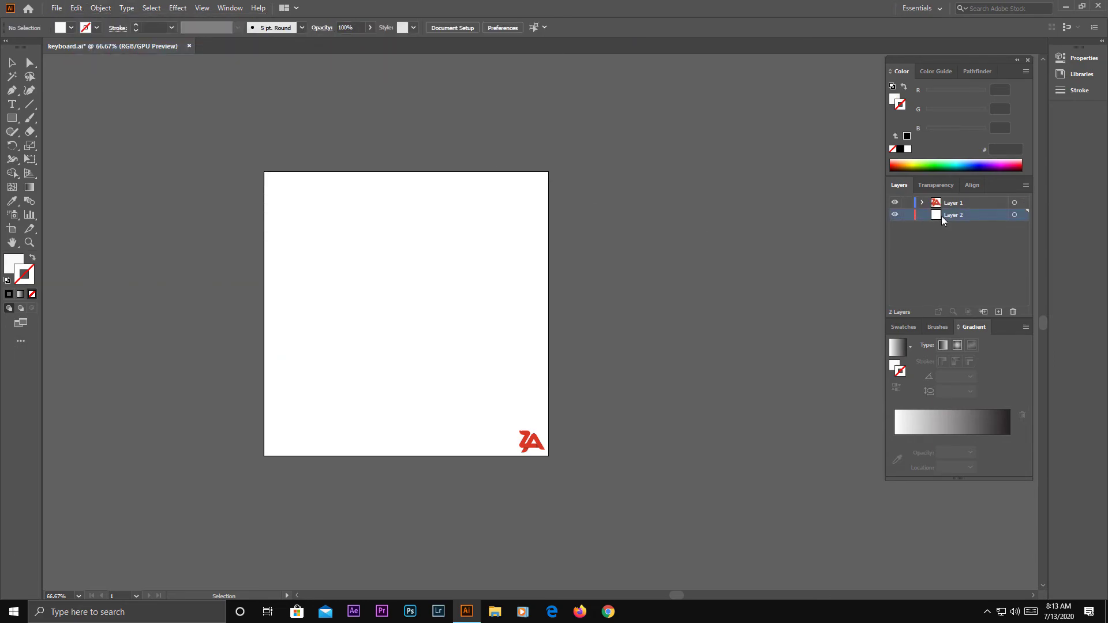
left_click(76, 8)
left_click(110, 102)
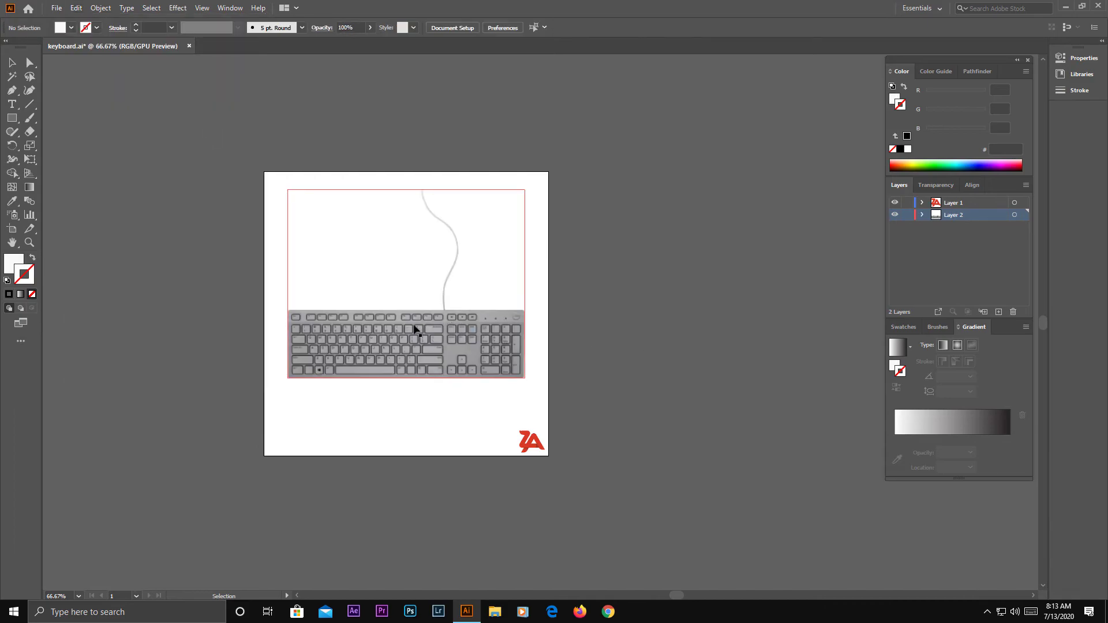
left_click_drag(415, 329, 422, 364)
- Lock the keyboard image and make Layer 1 the active layer
left_click(76, 8)
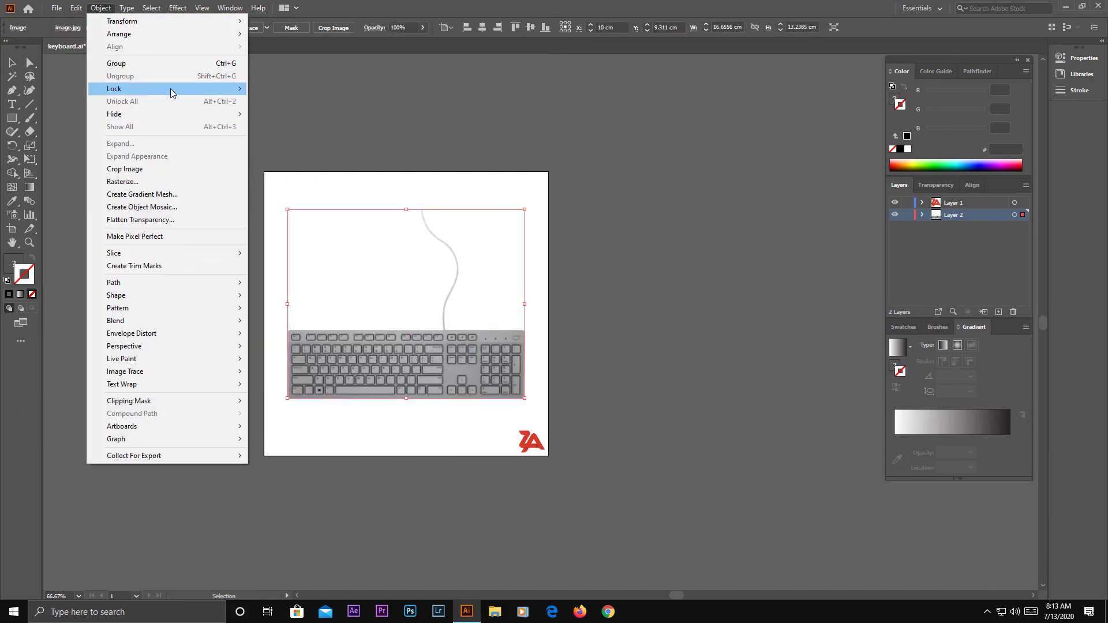
left_click(272, 87)
left_click(954, 202)
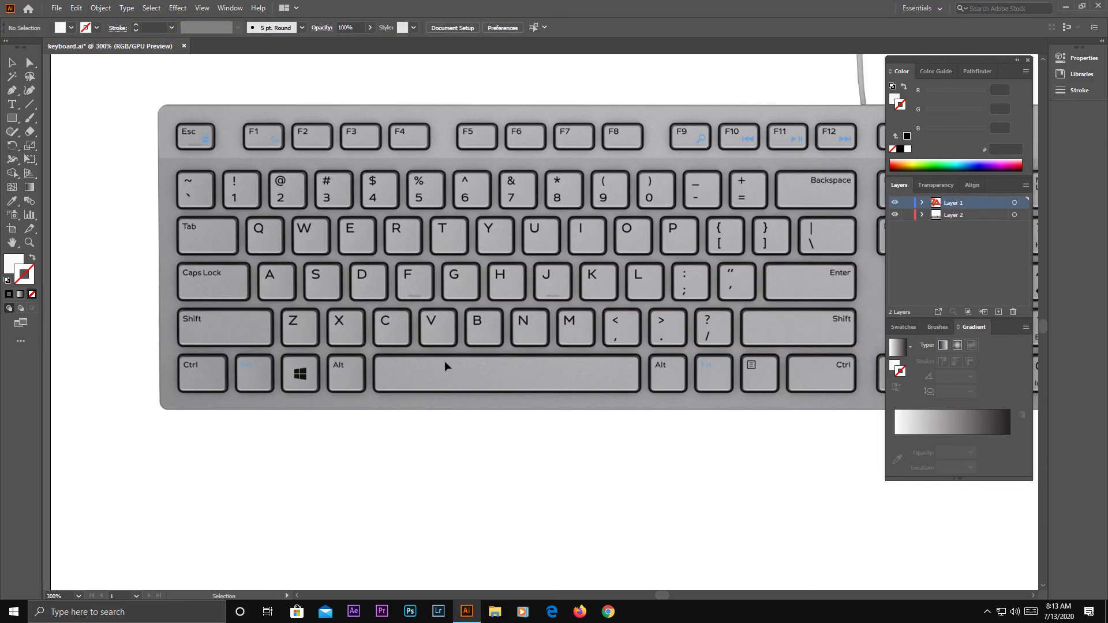
key("ctrl+=")
key("ctrl+=")
key("ctrl+=")
key("ctrl+minus")
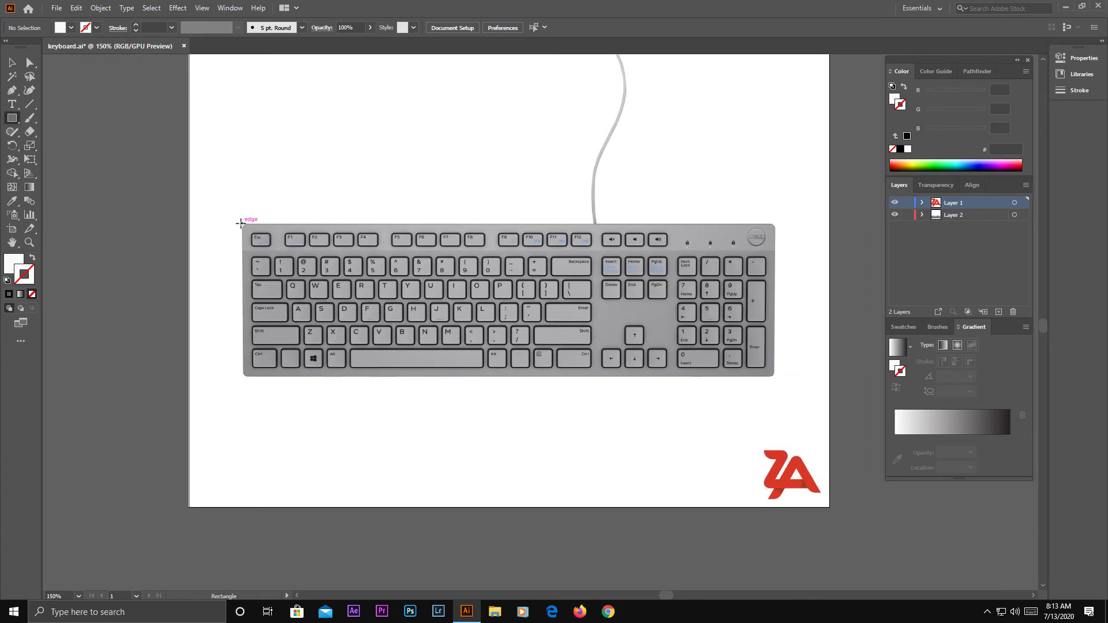
- Draw a rectangle over the keyboard body with no fill and a magenta E803EF stroke
left_click_drag(240, 223, 774, 376)
left_click(33, 260)
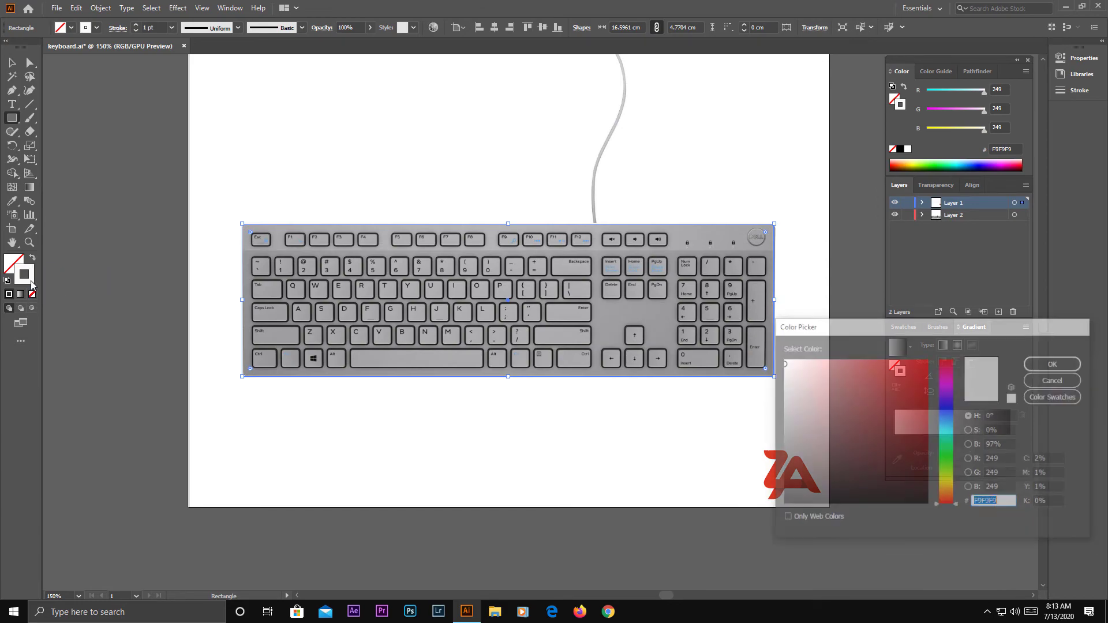
double_click(24, 274)
left_click(952, 384)
left_click(927, 368)
key("Return")
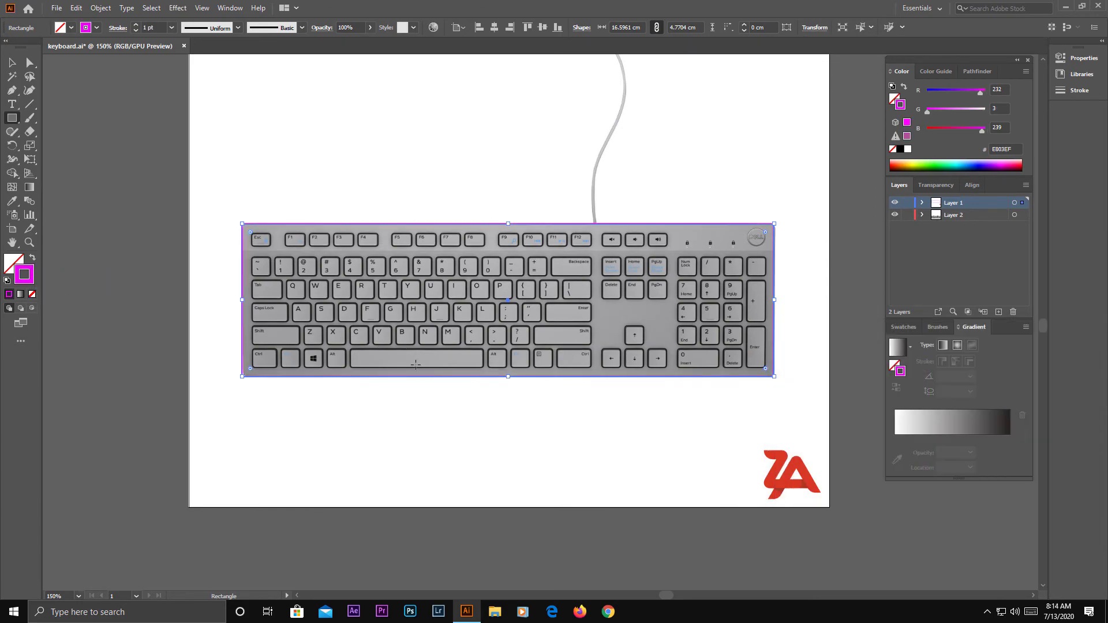
- Align the rectangle's right edge with the keyboard's right edge using Direct Selection
left_click(29, 62)
left_click(285, 187)
key("ctrl+plus")
key("ctrl+plus")
key("ctrl+plus")
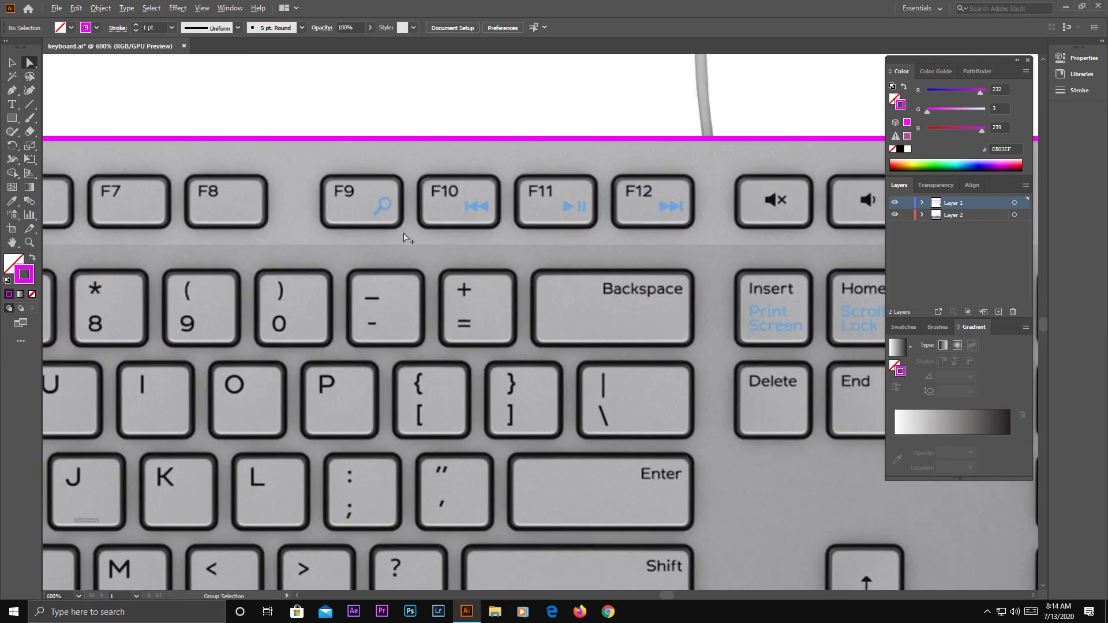
scroll(402, 299, "down", 5)
scroll(472, 486, "right", 2)
scroll(662, 363, "right", 5)
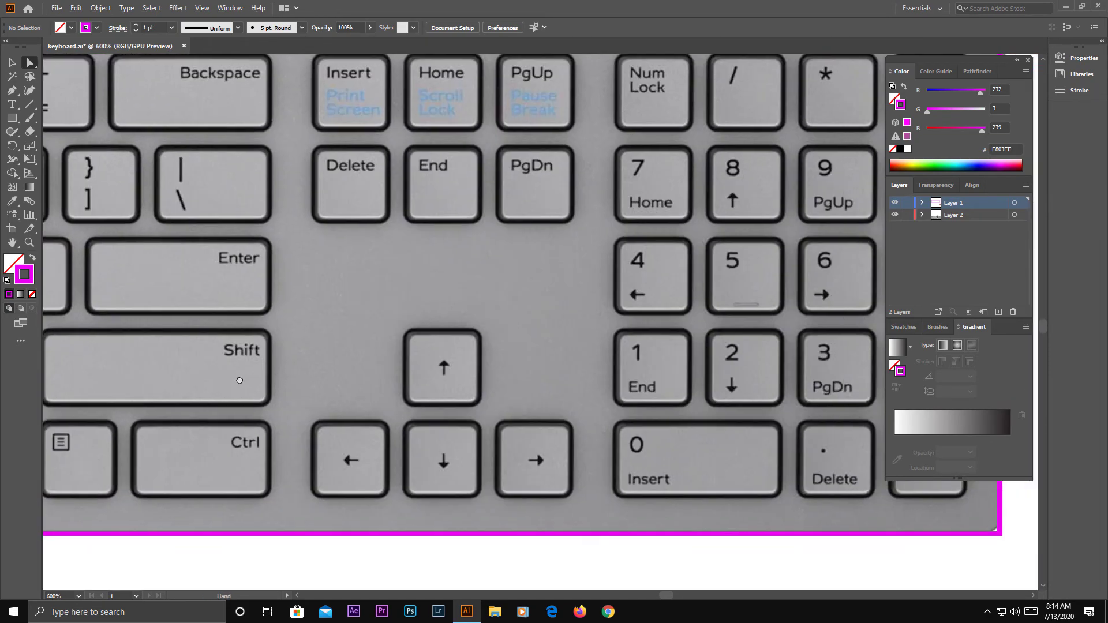
scroll(671, 282, "right", 3)
scroll(664, 341, "up", 2)
scroll(664, 341, "right", 1)
scroll(719, 337, "down", 1)
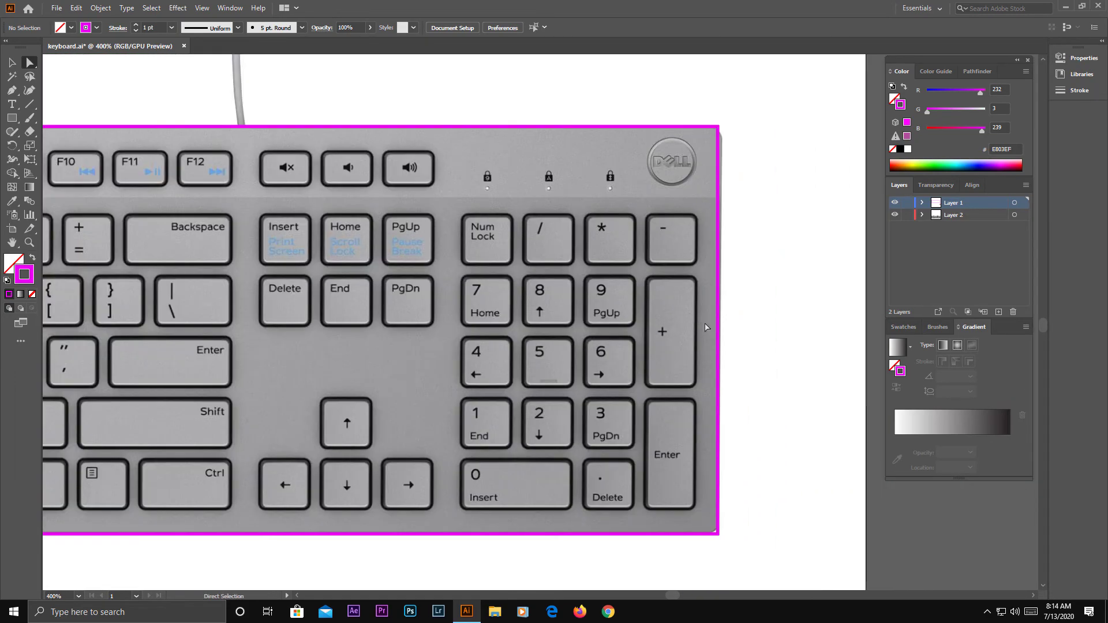
left_click_drag(719, 334, 722, 339)
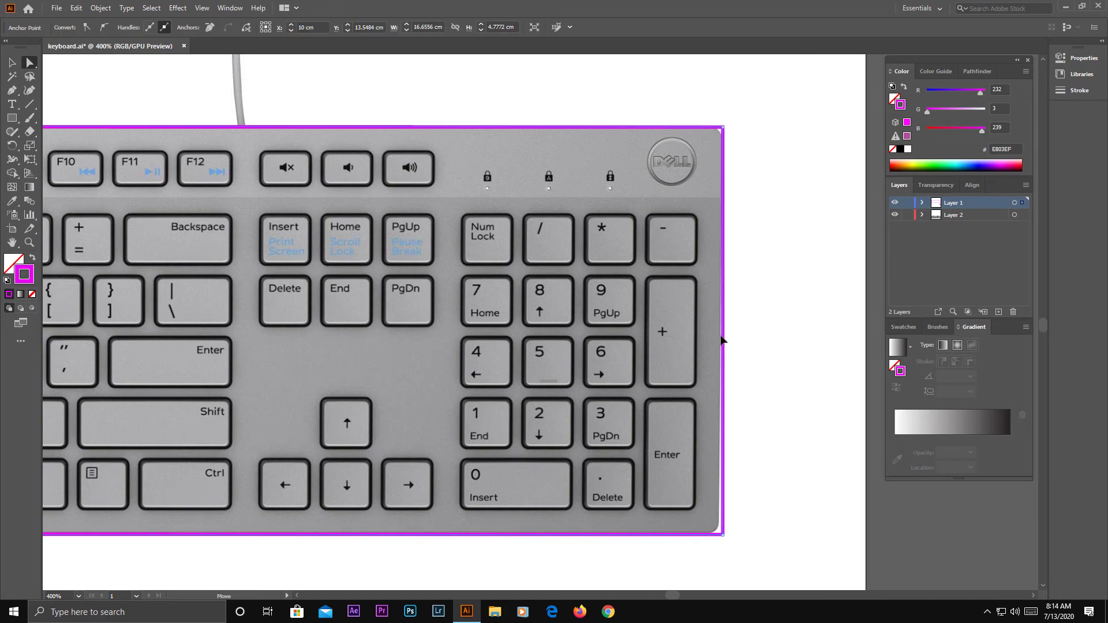
scroll(722, 340, "left", 5)
scroll(630, 355, "left", 5)
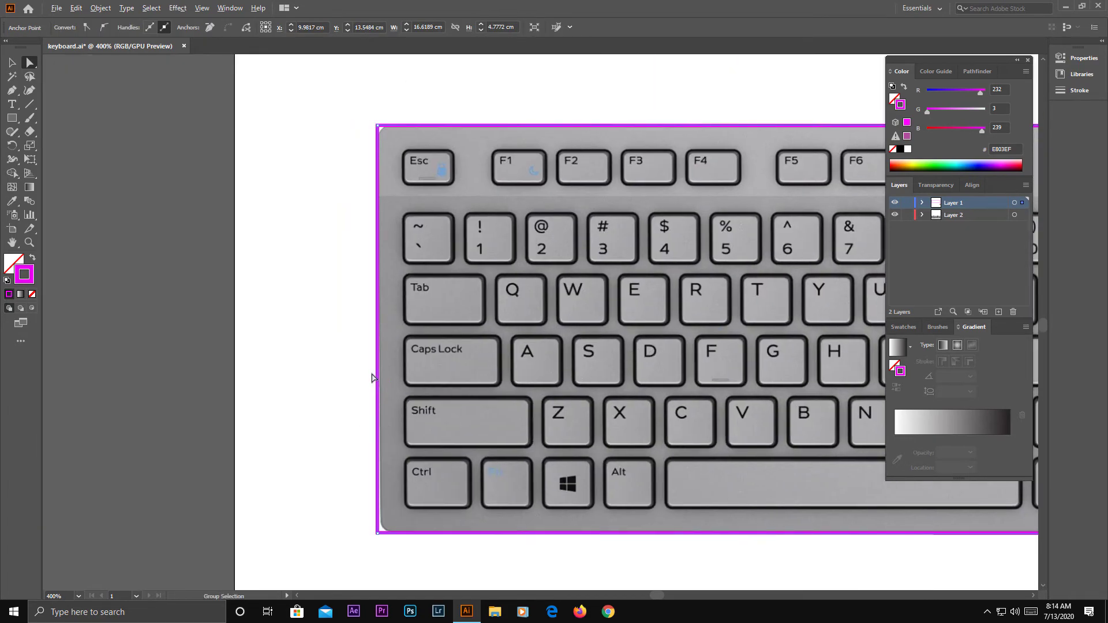
scroll(372, 378, "down", 2)
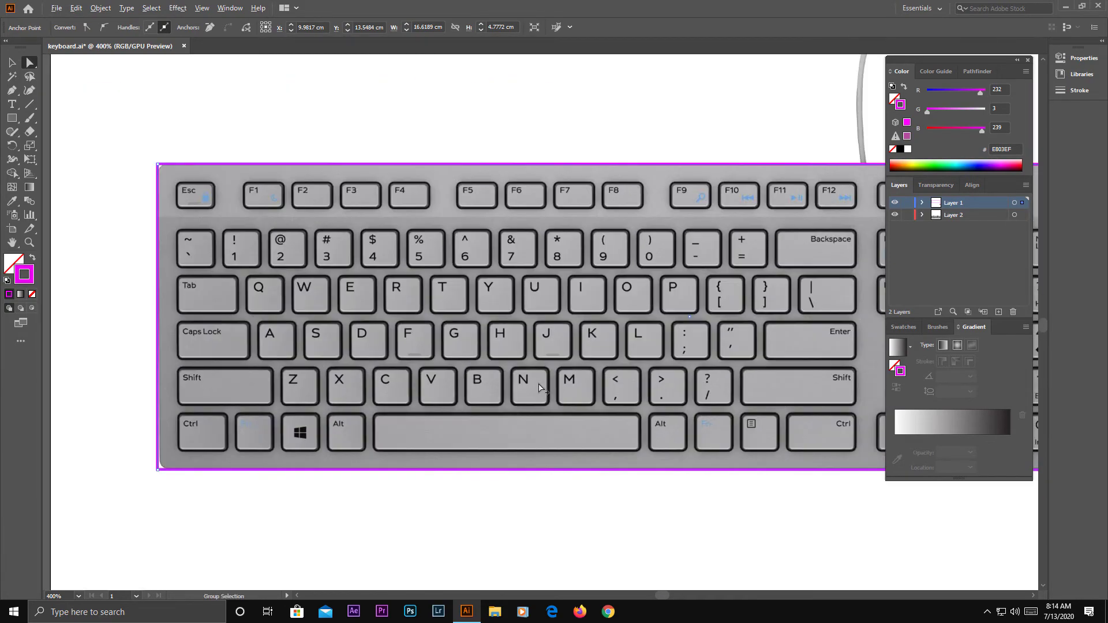
left_click(13, 63)
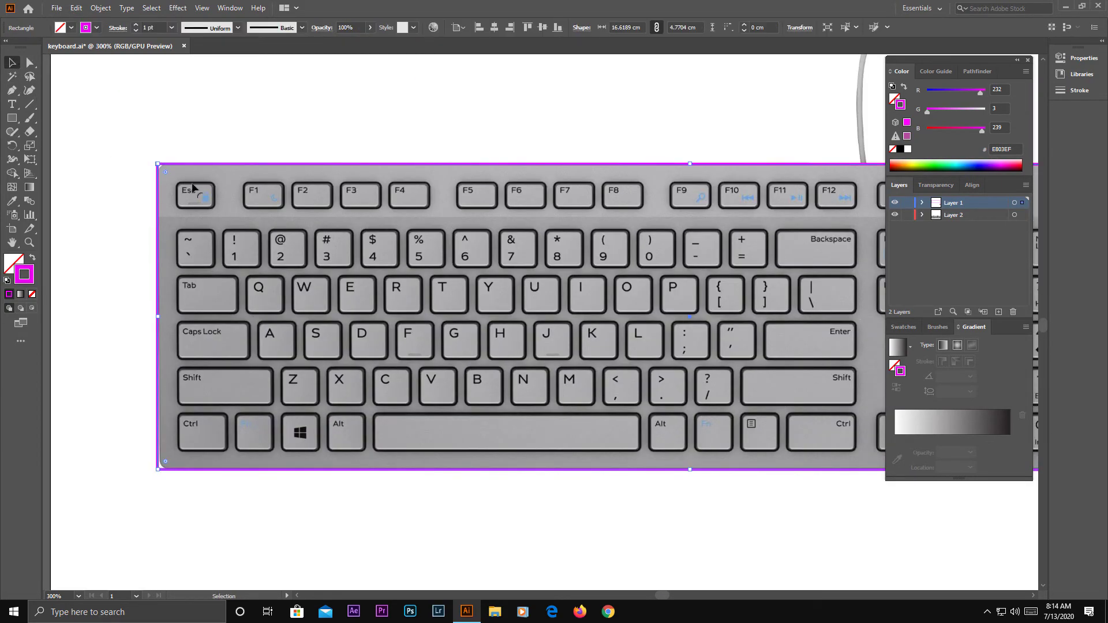
- Try rounding the outline's corners, then fit the whole artboard in view
left_click_drag(165, 171, 168, 172)
scroll(161, 168, "up", 5)
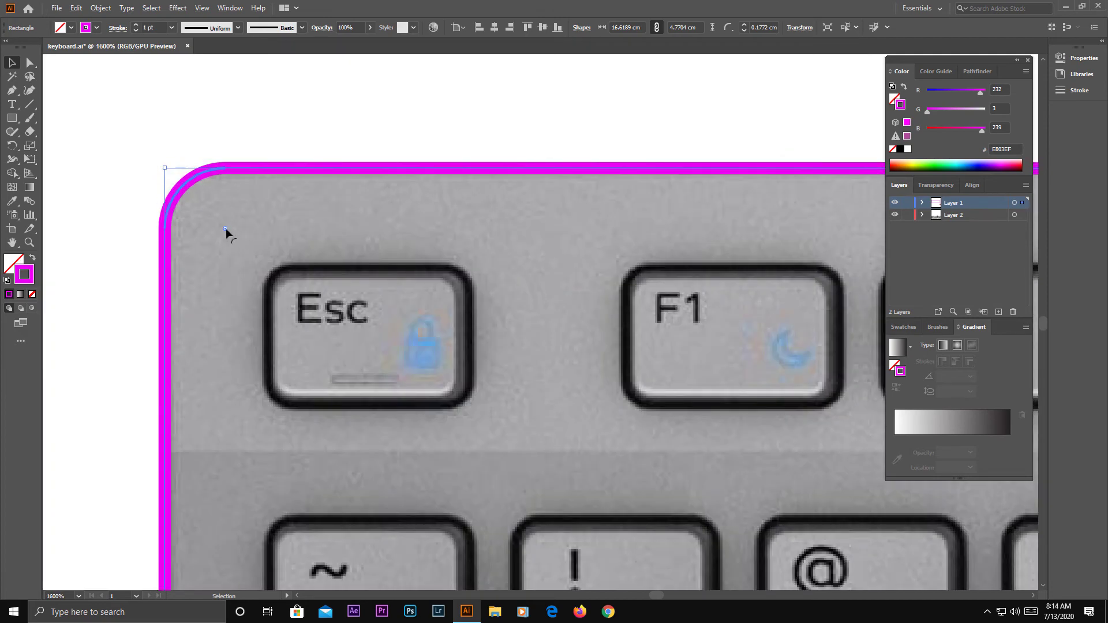
left_click_drag(226, 229, 216, 220)
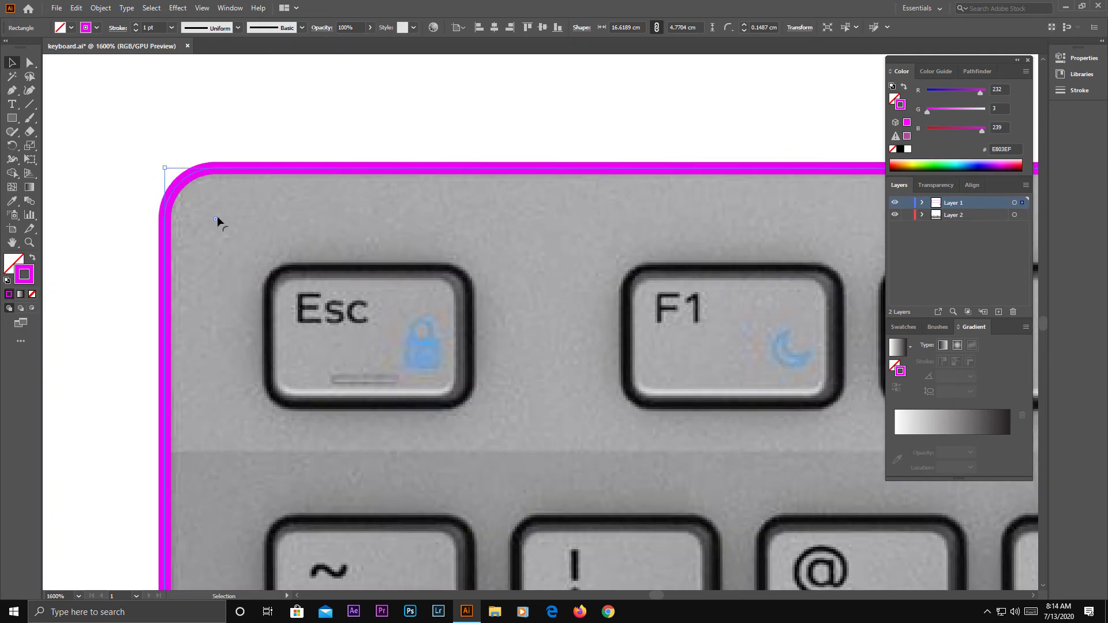
scroll(217, 220, "down", 3)
mouse_move(797, 577)
left_mouse_down()
mouse_move(587, 256)
mouse_move(304, 281)
left_mouse_up()
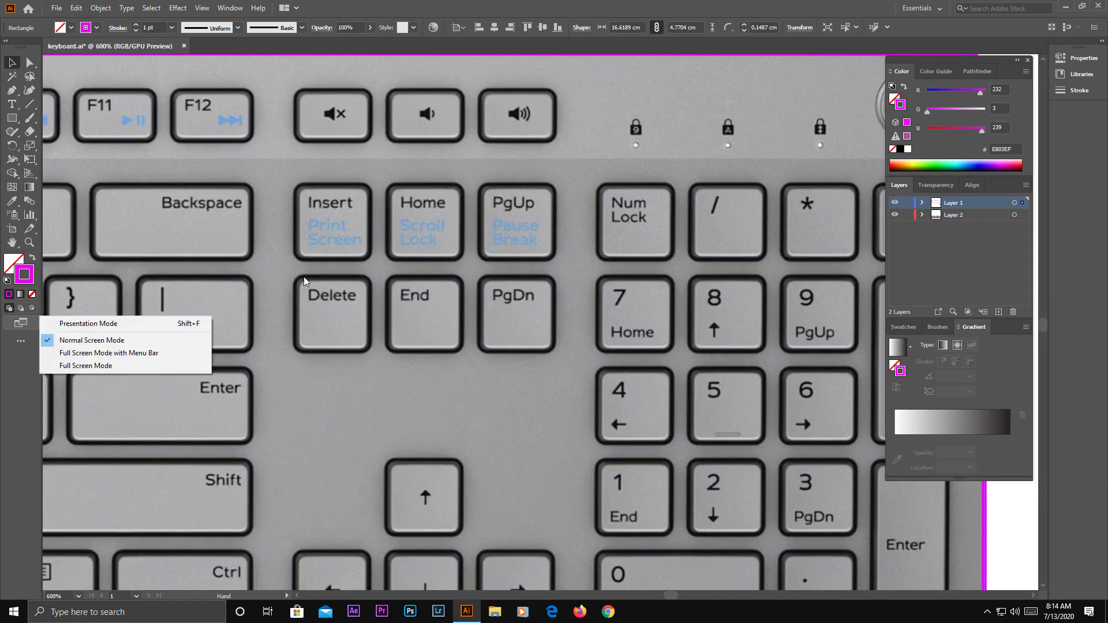
left_click(300, 319)
key("ctrl+0")
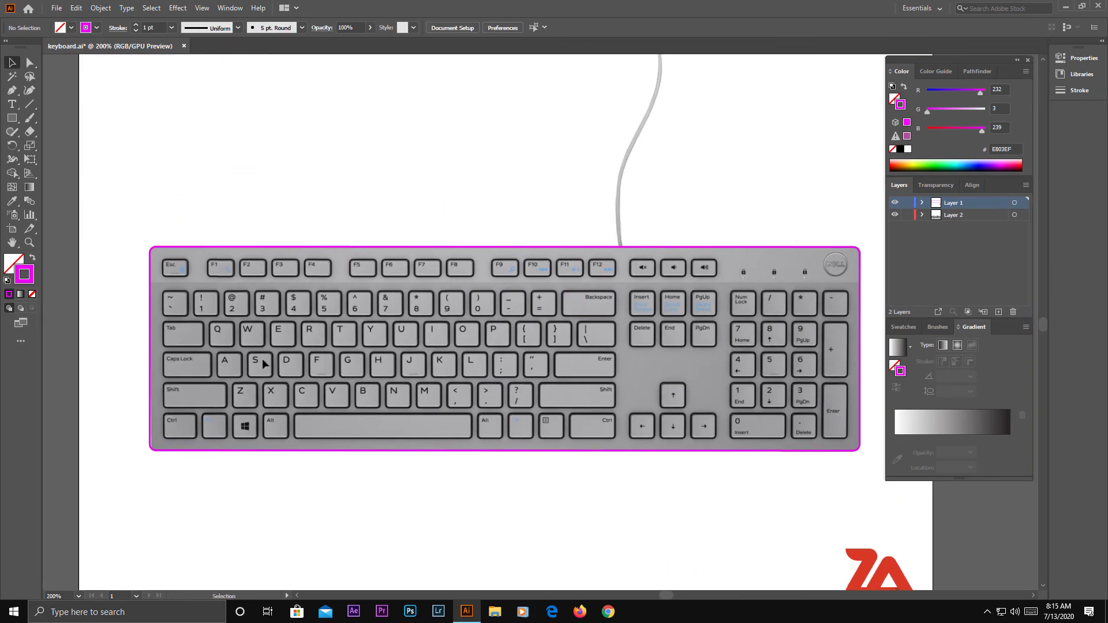
- Undo the corner rounding and deselect the keyboard rectangle
left_click(76, 8)
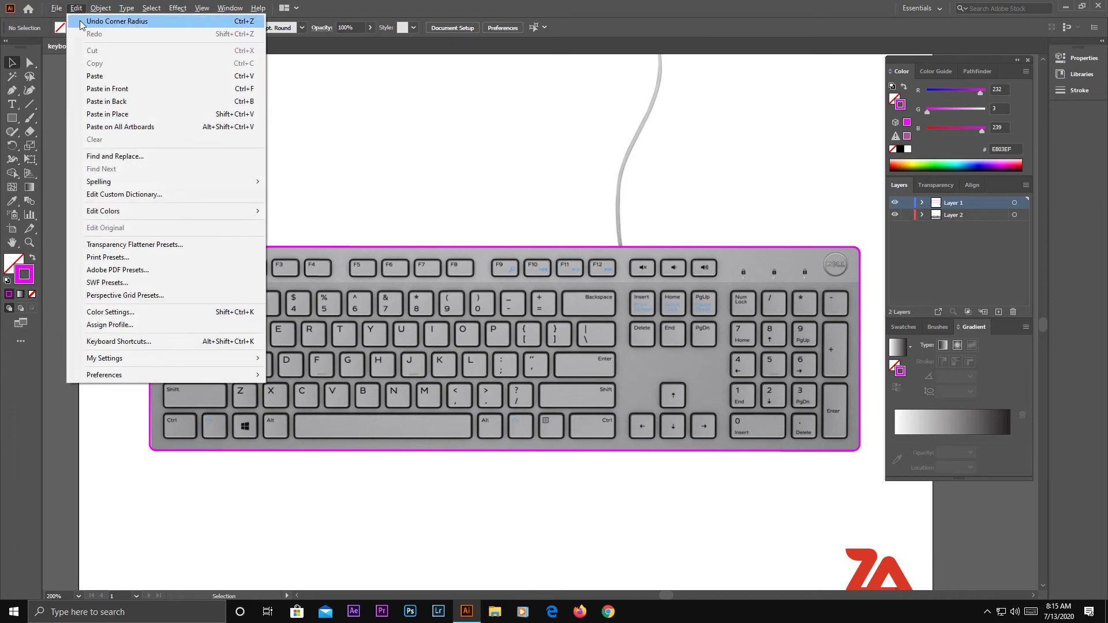
left_click(80, 8)
left_click(83, 12)
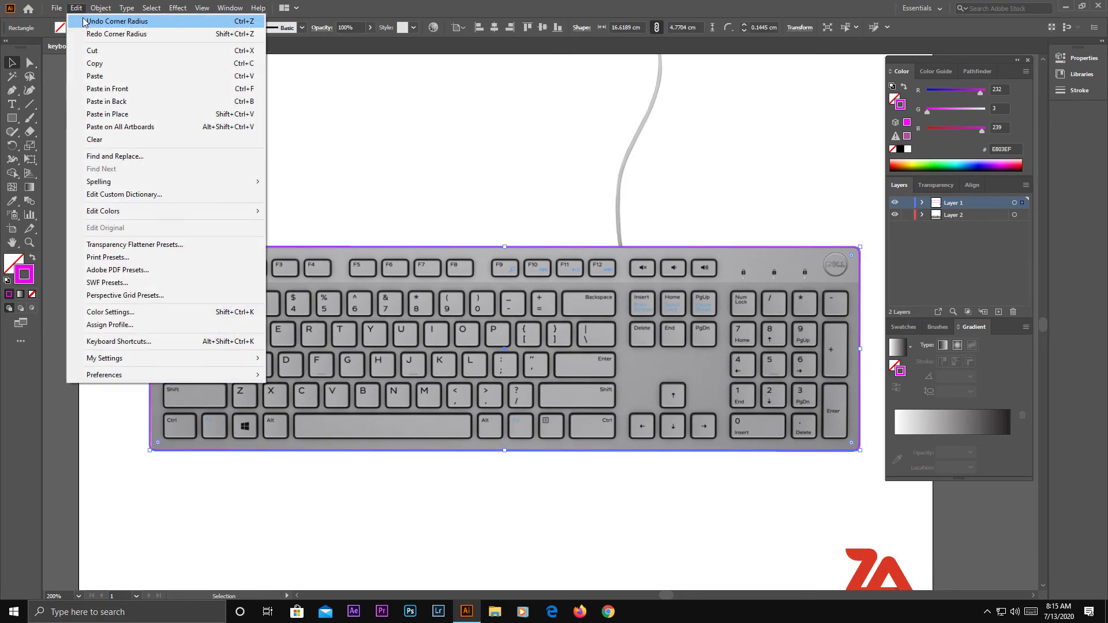
left_click(75, 8)
left_click(296, 436)
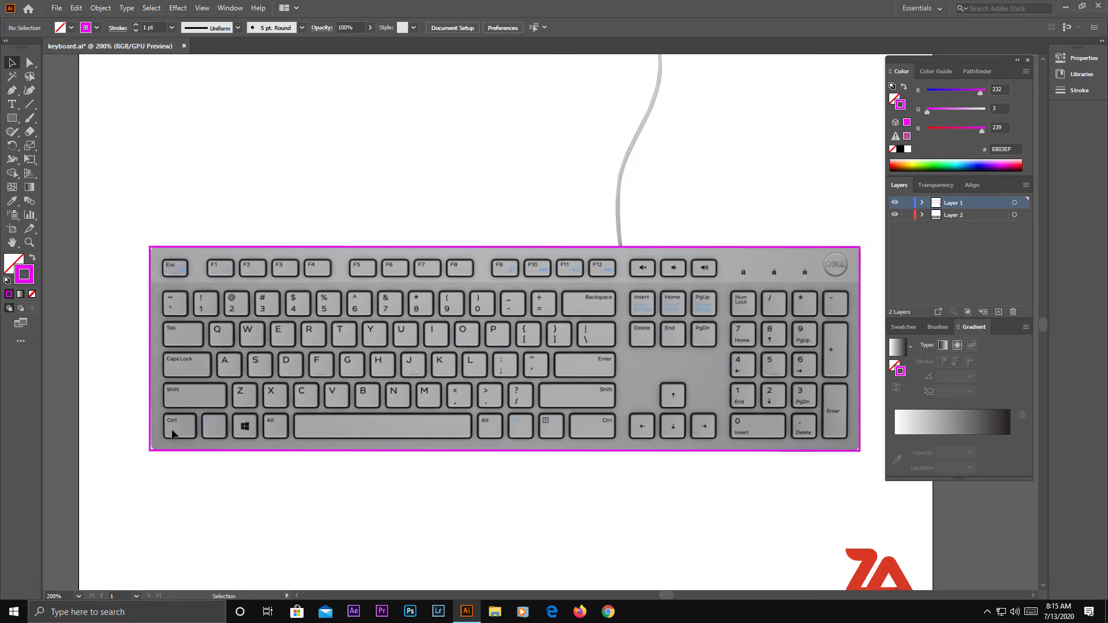
- Move the outline's left edge onto the keyboard side and round the corners to about 0.15 cm
left_click(29, 63)
scroll(137, 383, "up", 2)
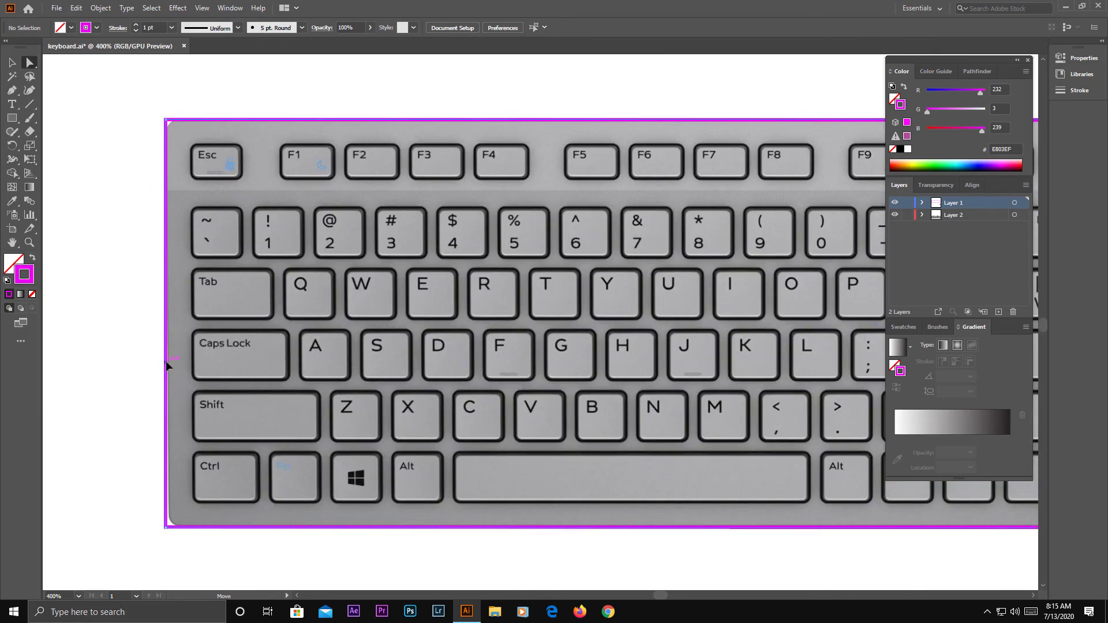
left_click_drag(166, 363, 168, 361)
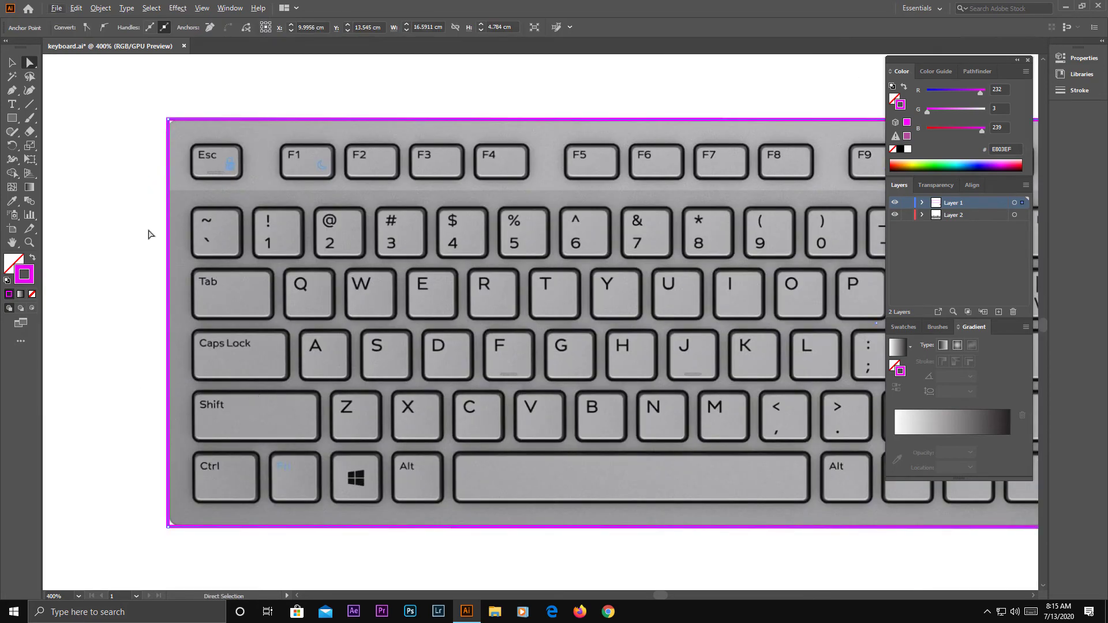
key("v")
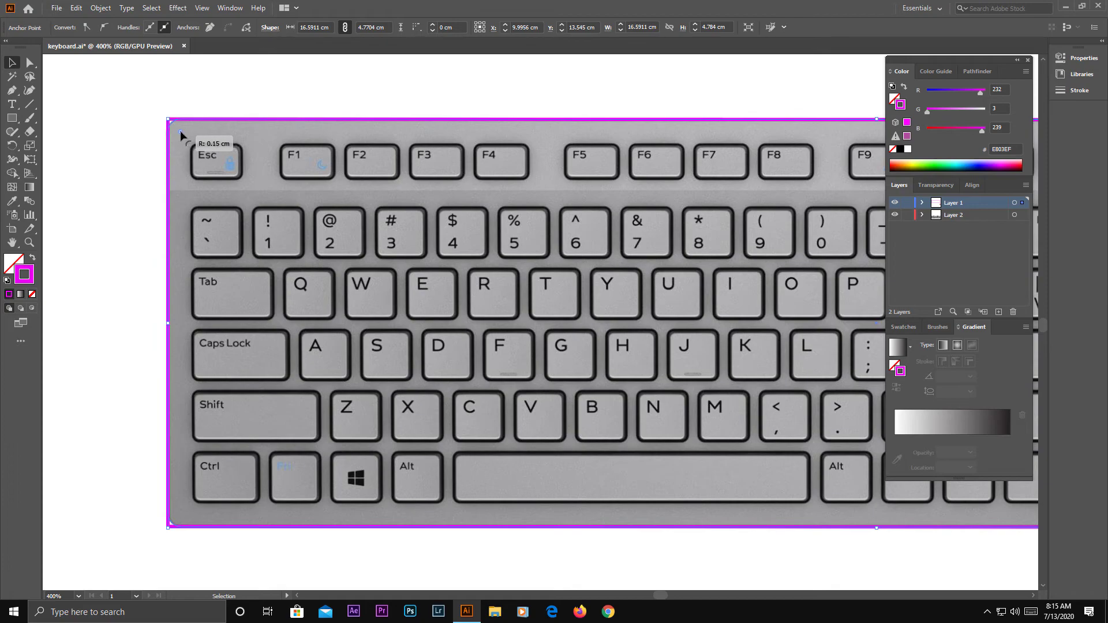
left_click_drag(178, 127, 184, 131)
left_click_drag(609, 382, 611, 332)
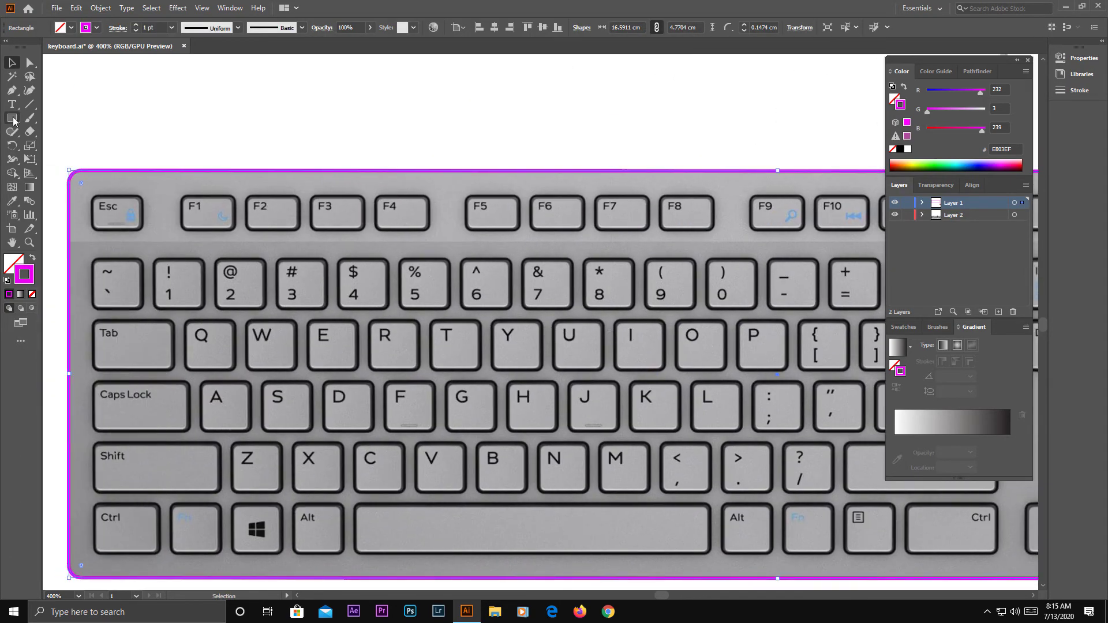
- Draw a rounded rectangle over the Esc key
left_click(13, 119)
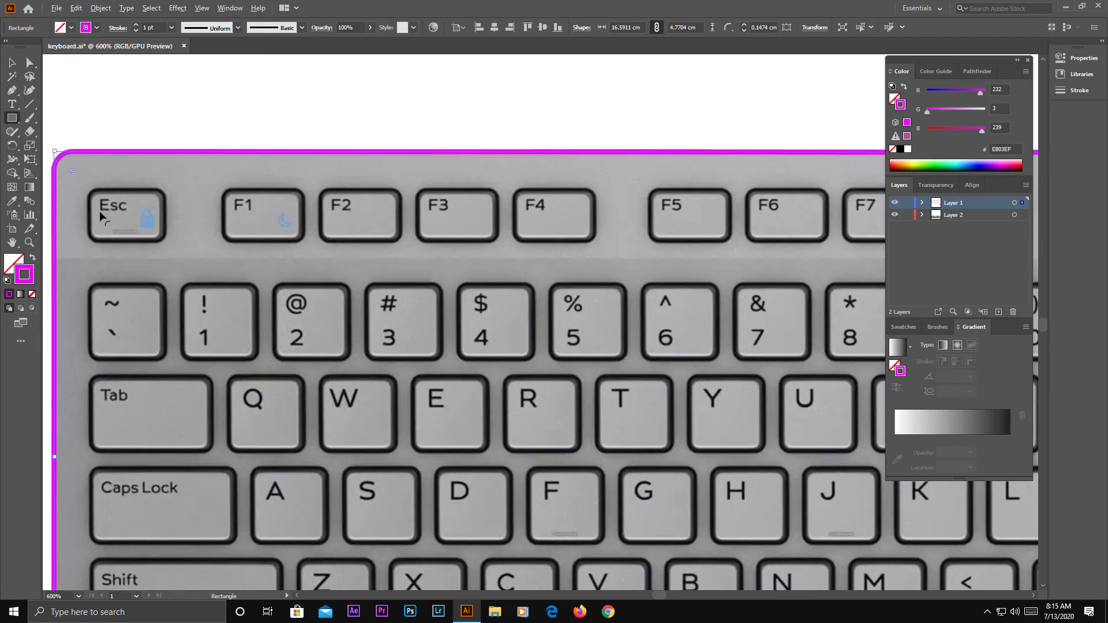
scroll(100, 210, "up", 3)
left_click_drag(80, 168, 230, 268)
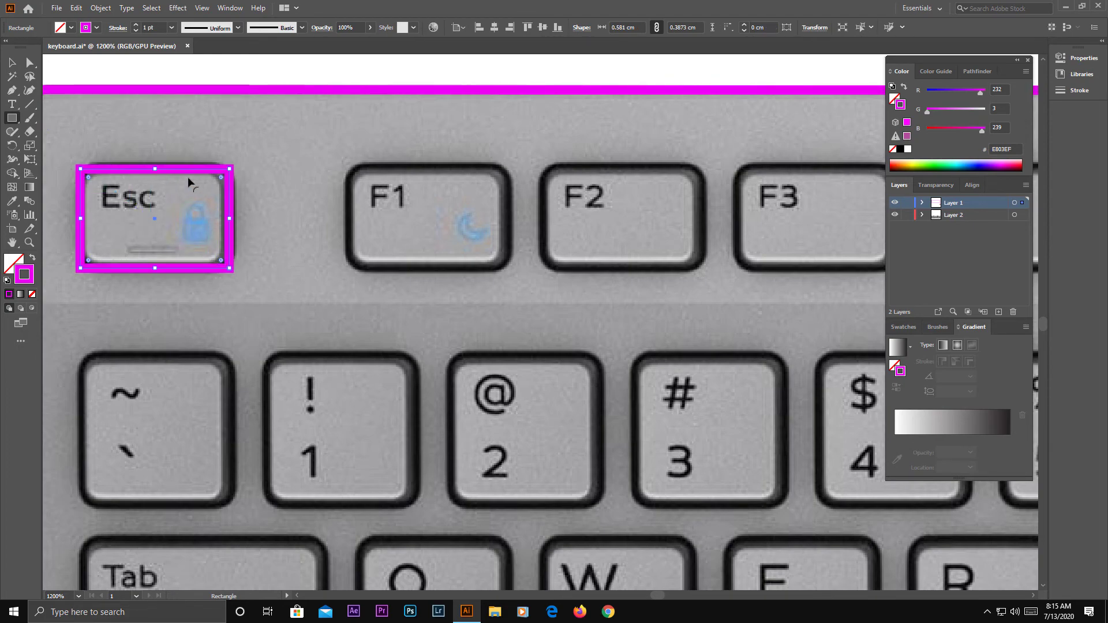
left_click(30, 62)
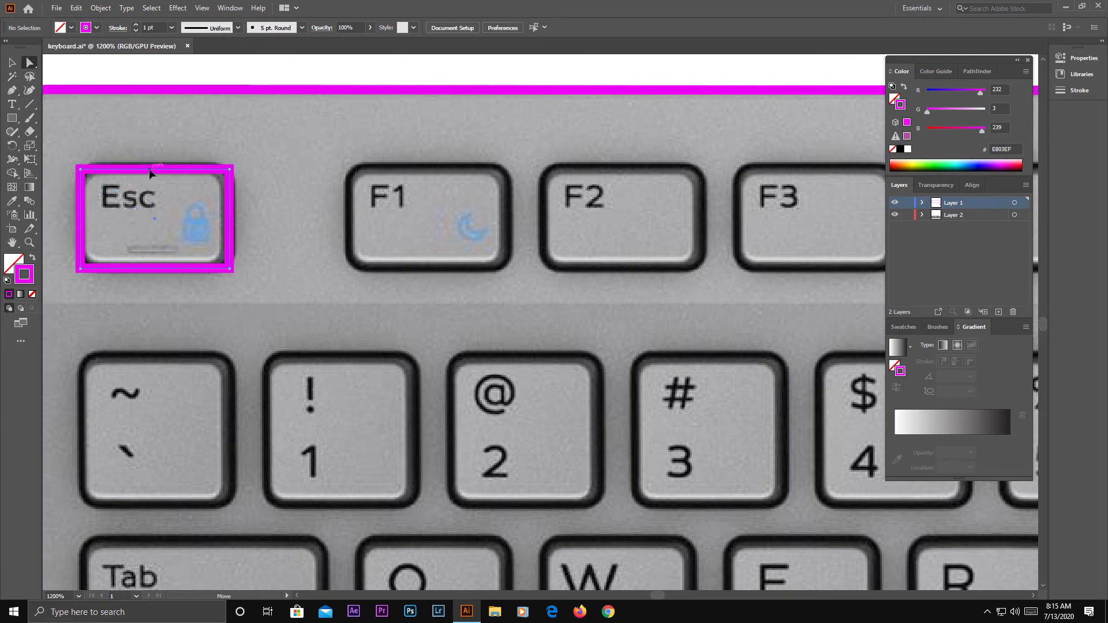
left_click(160, 267)
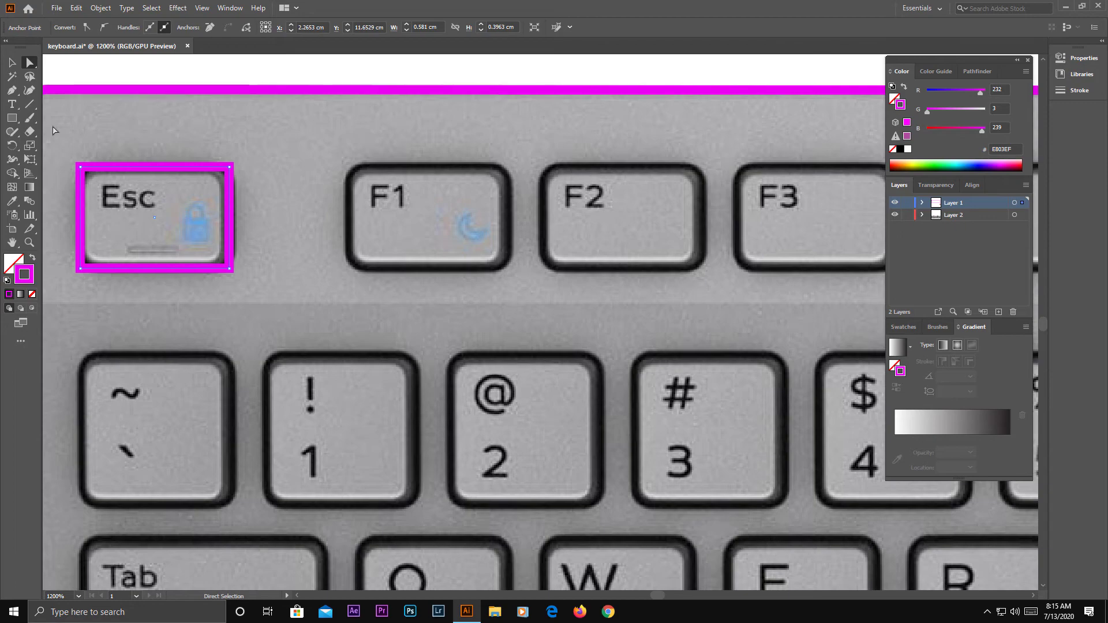
key("v")
left_click_drag(97, 184, 98, 185)
left_click(188, 298)
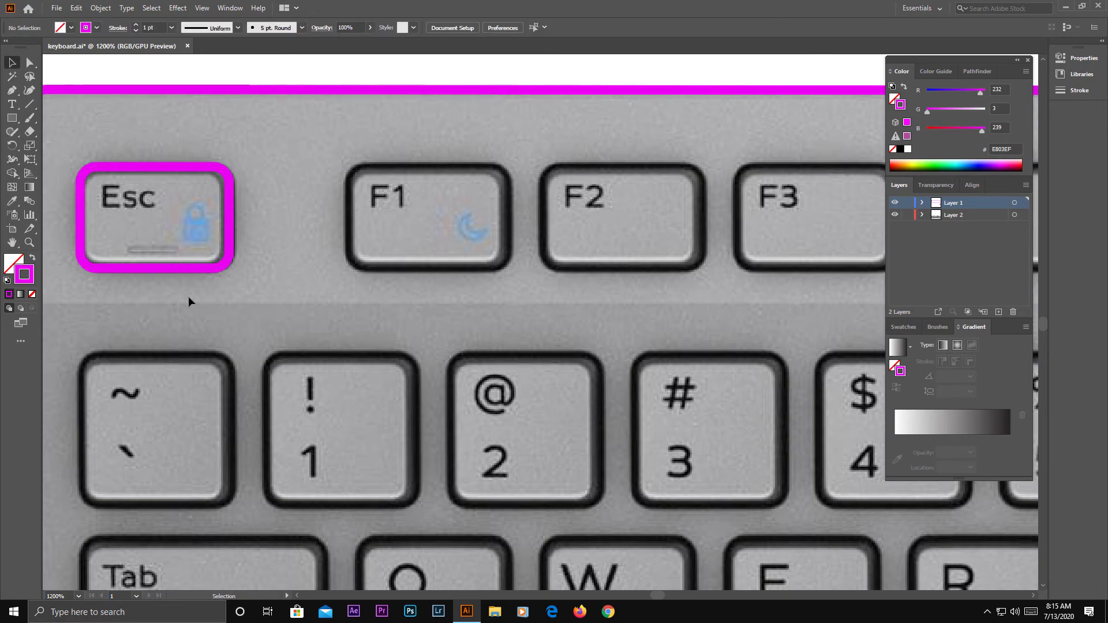
- Copy the Esc outline onto F1 and enlarge it to fit the key
scroll(429, 294, "right", 2)
left_click_drag(185, 240, 448, 239)
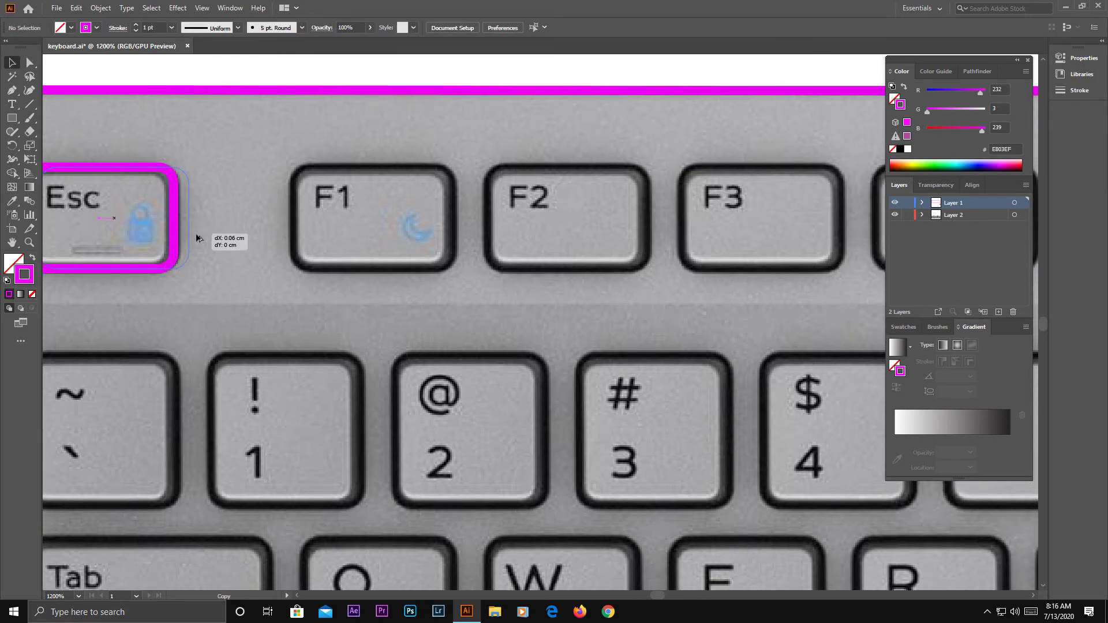
scroll(354, 247, "left", 6)
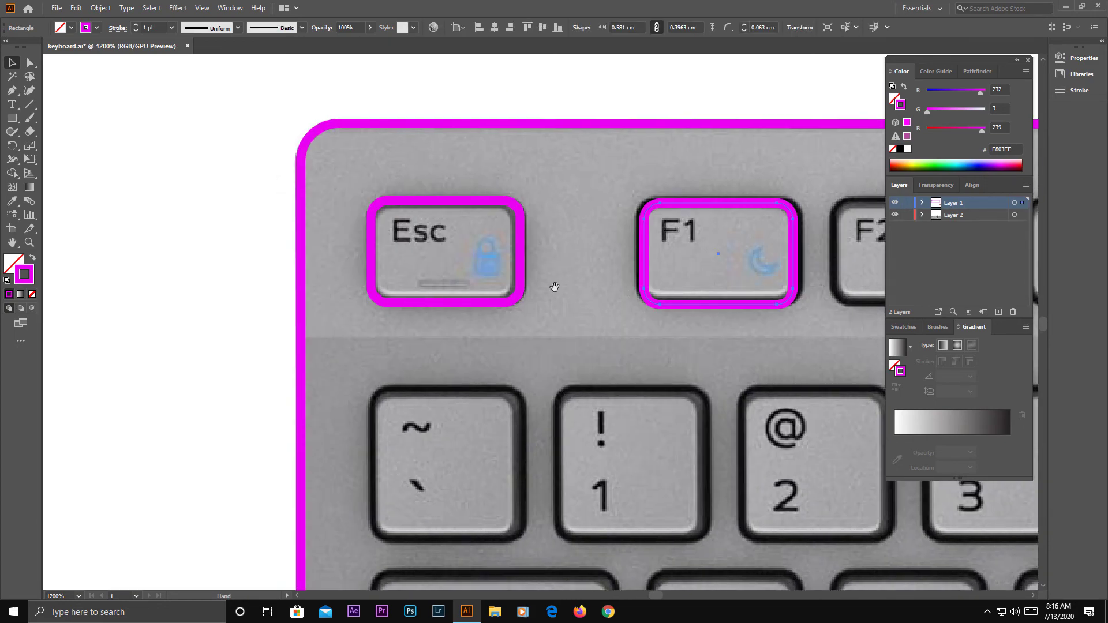
left_click(519, 266)
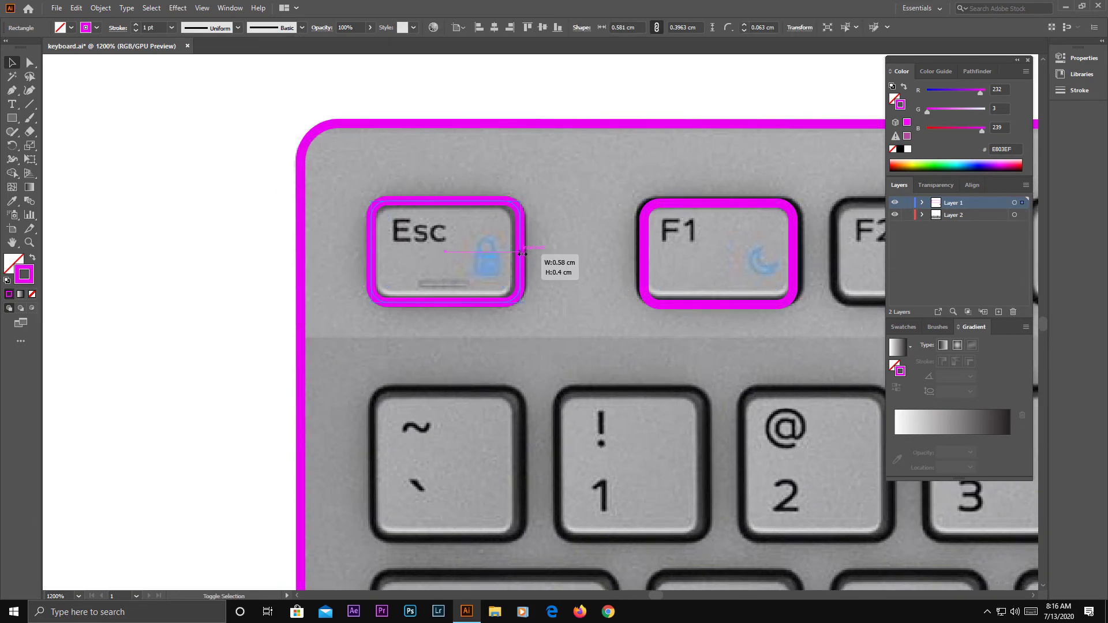
left_click(618, 299)
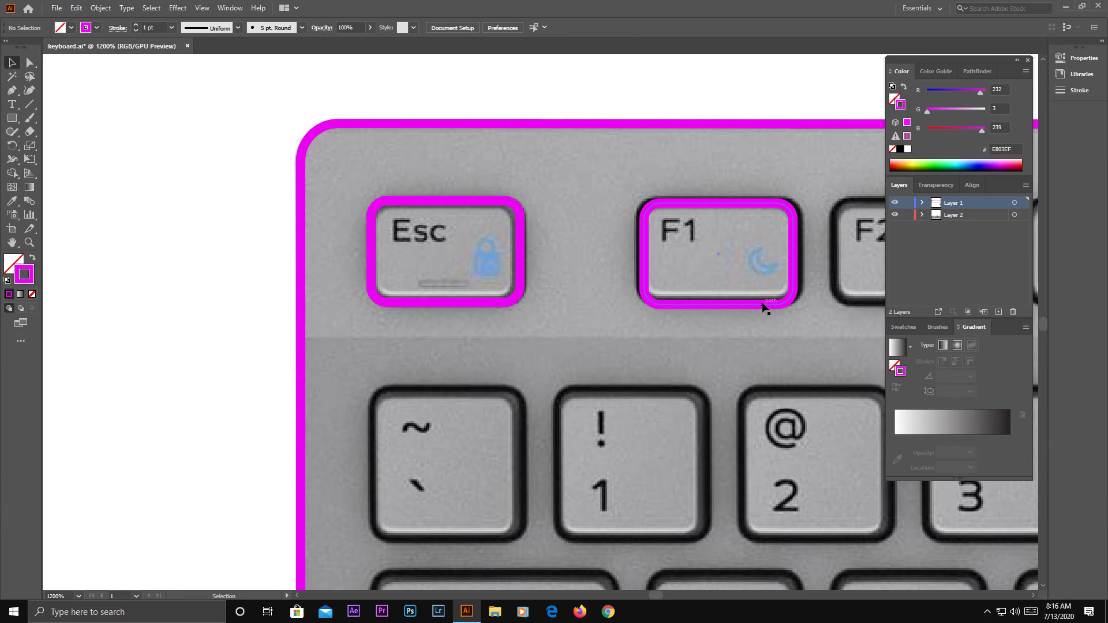
left_click(745, 310)
scroll(638, 363, "right", 3)
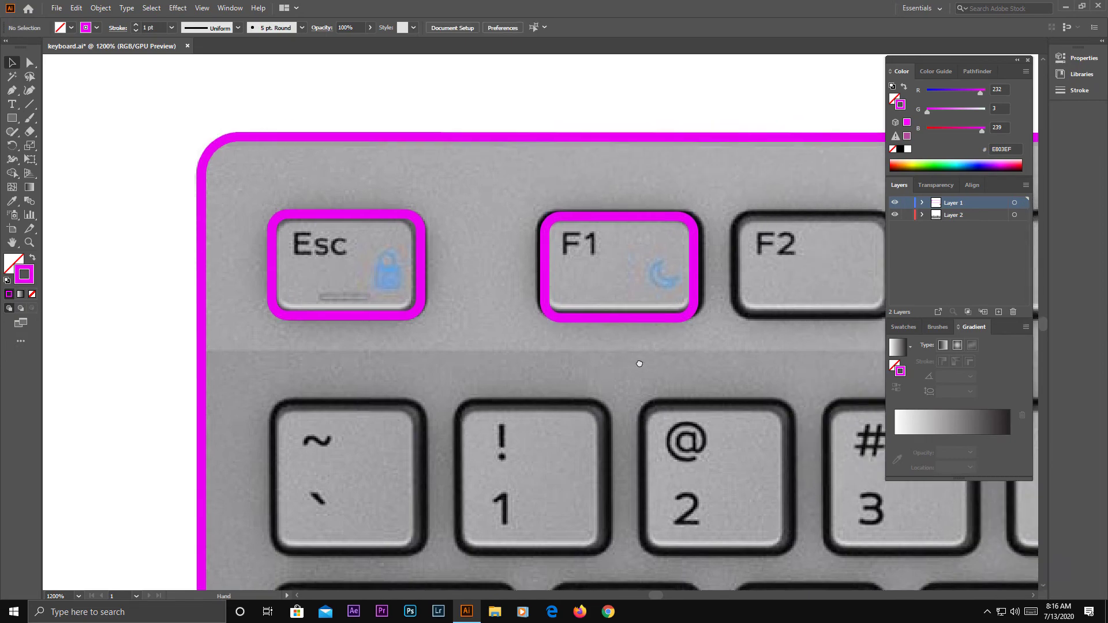
scroll(610, 293, "up", 1)
left_click_drag(621, 239, 624, 238)
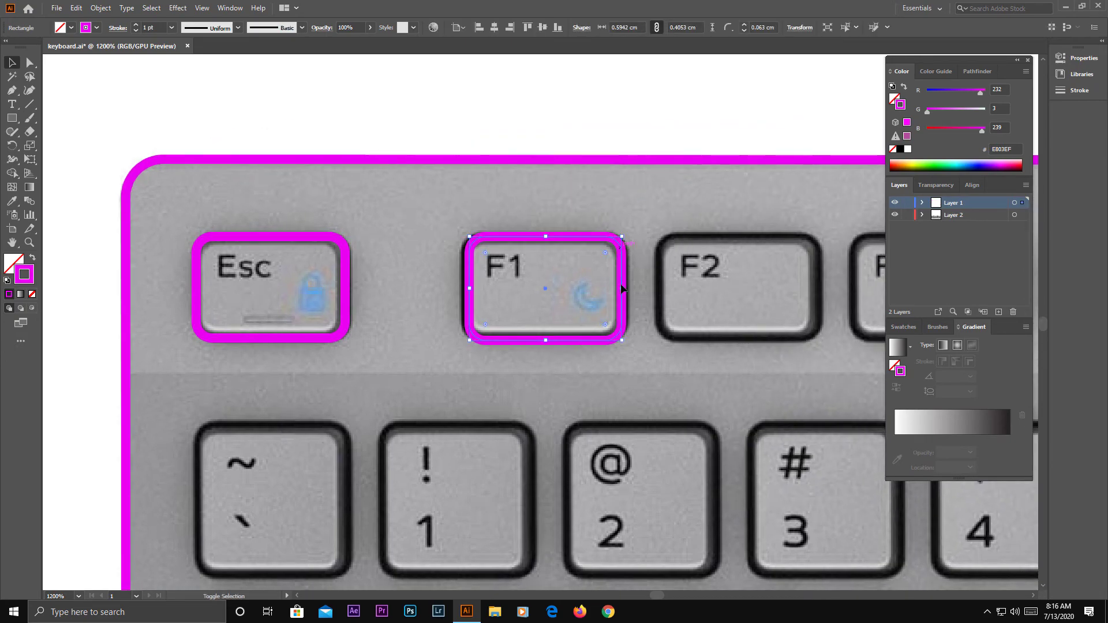
left_click(578, 332)
- Copy the key outlines across F2 through F8
scroll(690, 369, "down", 1)
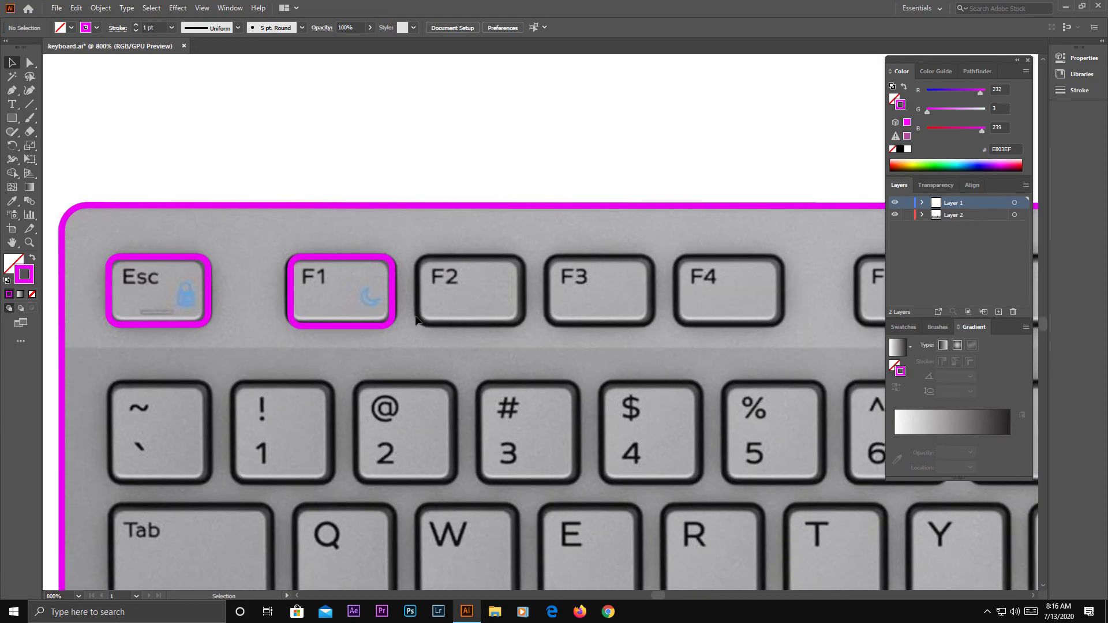
left_click_drag(392, 309, 779, 307)
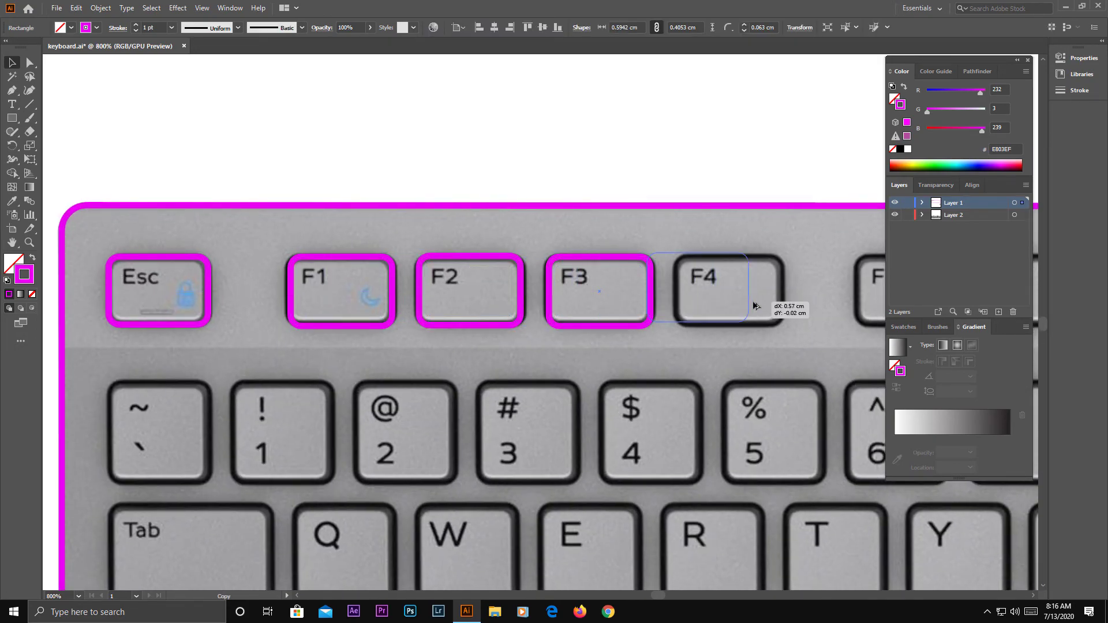
left_click_drag(820, 340, 413, 363)
mouse_move(318, 313)
left_mouse_down()
mouse_move(554, 327)
mouse_move(292, 342)
mouse_move(676, 347)
left_mouse_up()
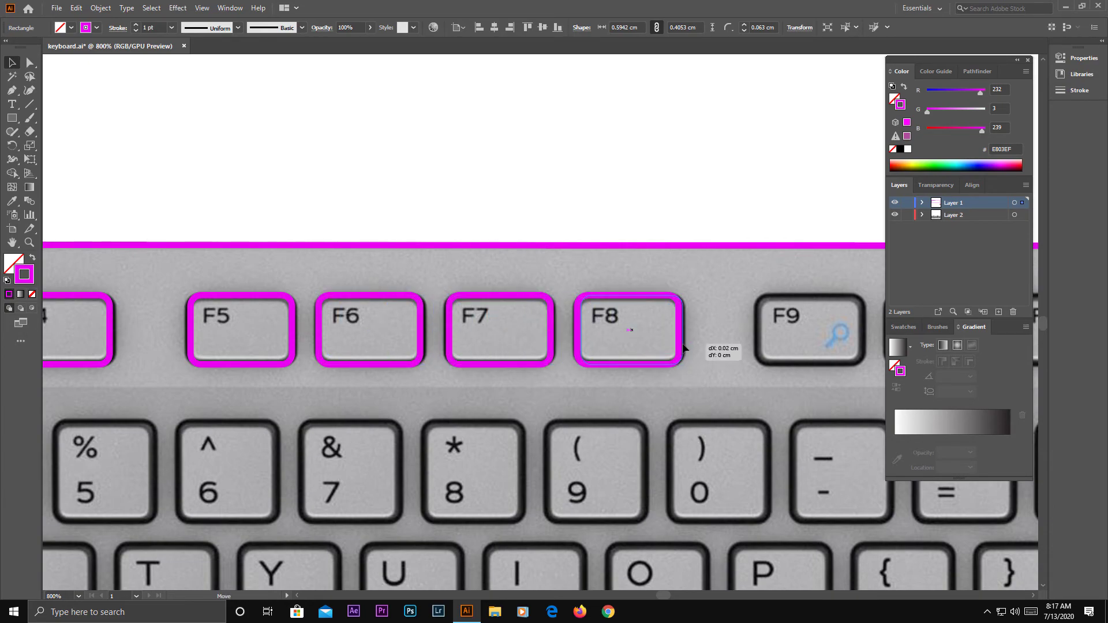
mouse_move(683, 344)
left_mouse_down()
mouse_move(333, 342)
mouse_move(639, 350)
left_mouse_up()
left_click(723, 354)
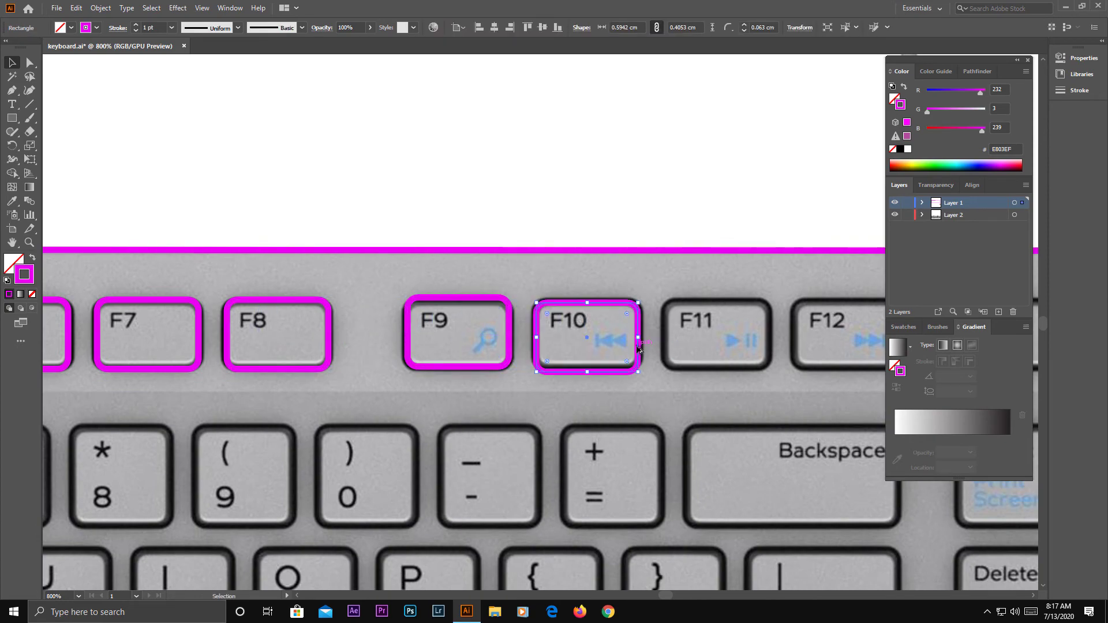
- Replace the misplaced F10 outline with a copy of the F9 outline
key("Up")
left_click(76, 10)
mouse_move(513, 355)
left_mouse_down()
mouse_move(642, 354)
mouse_move(229, 355)
mouse_move(657, 350)
left_mouse_up()
scroll(656, 350, "down", 5)
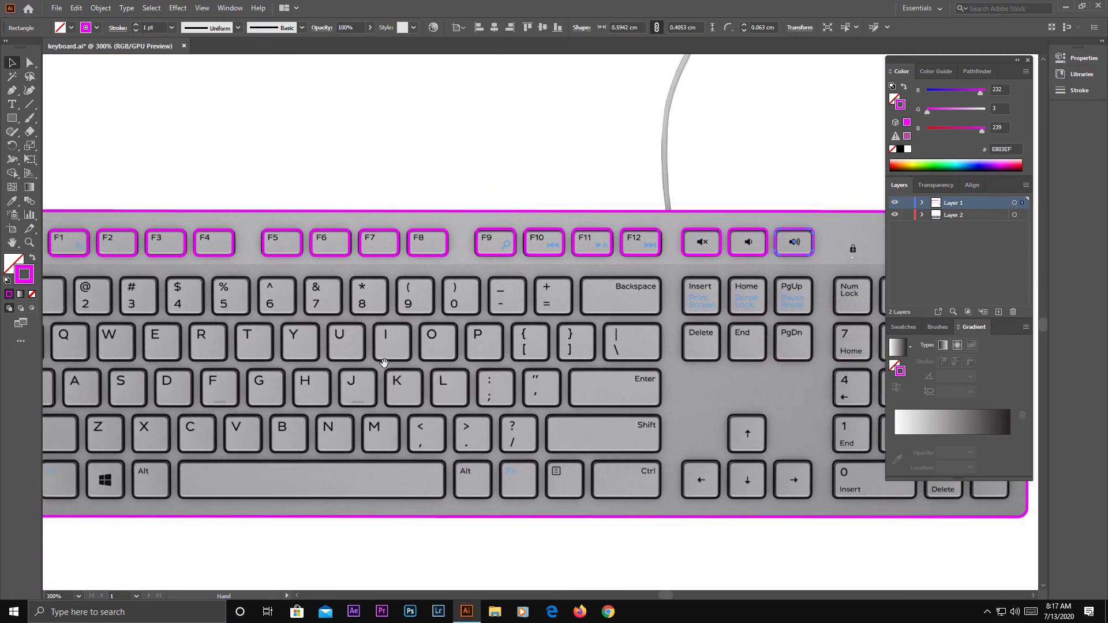
left_click_drag(711, 323, 976, 358)
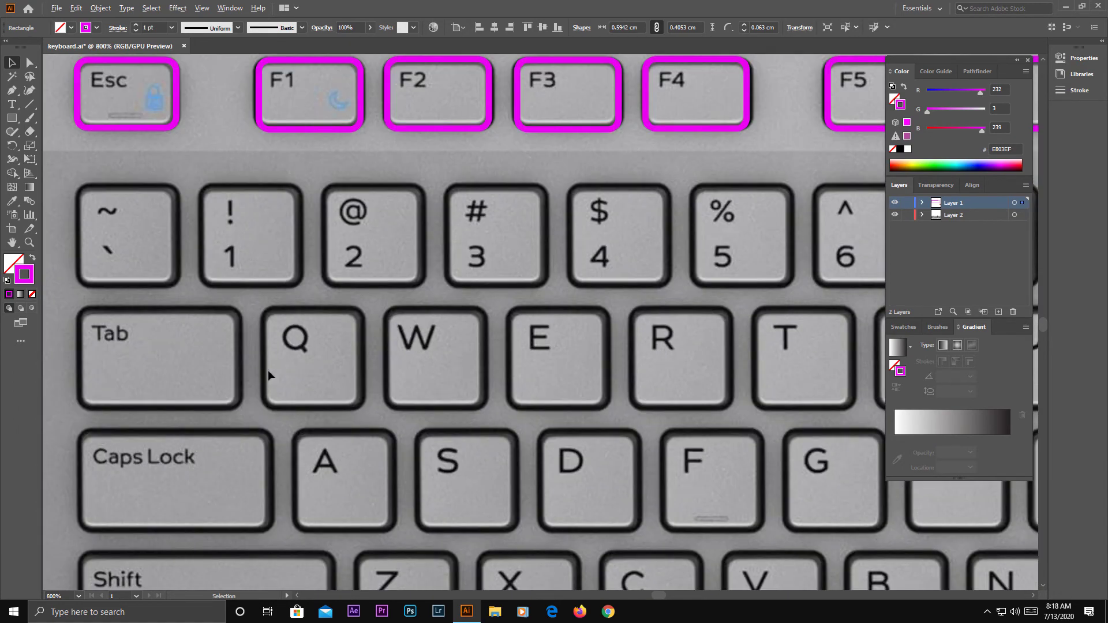
- Draw a 0.62 x 0.60 cm rectangle around the tilde key and round its corners
scroll(288, 374, "up", 3)
left_click(12, 118)
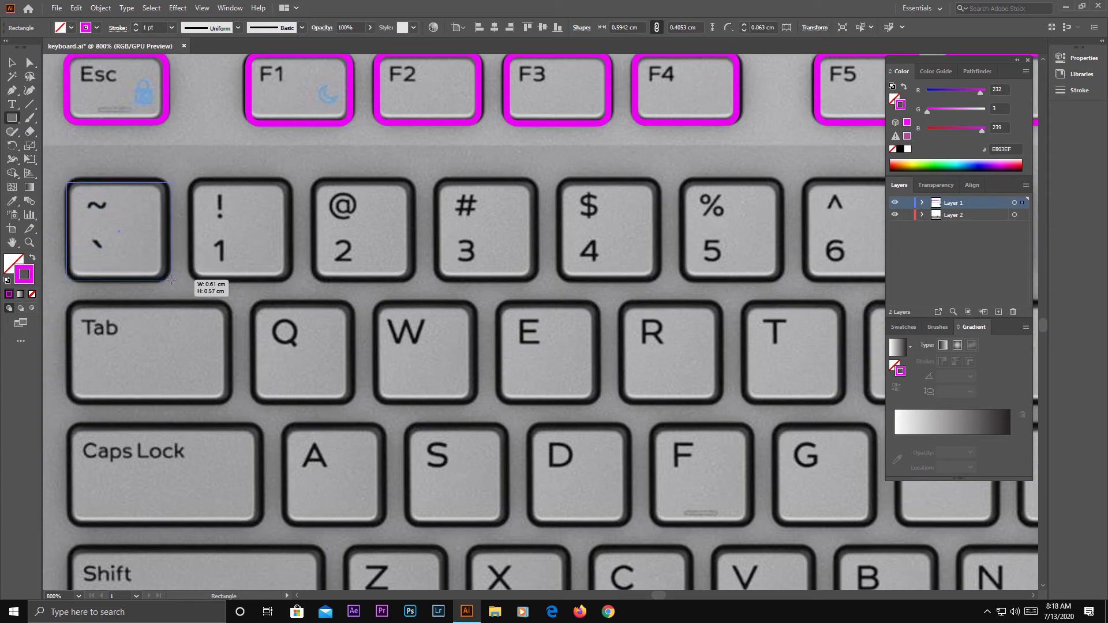
left_click_drag(66, 182, 169, 280)
left_click_drag(117, 182, 118, 179)
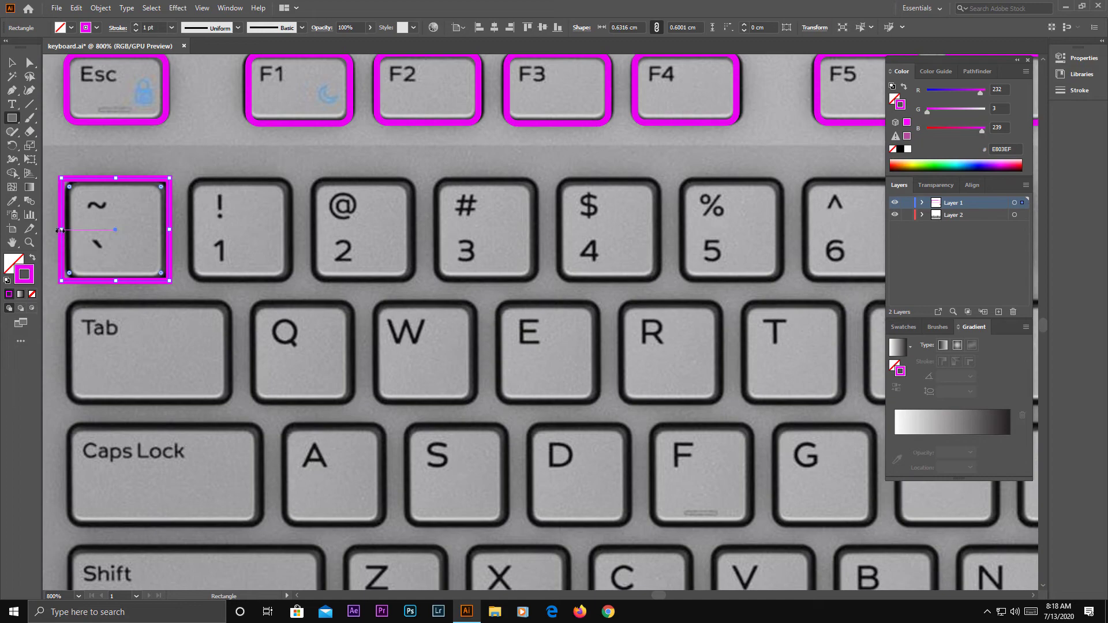
left_click_drag(63, 231, 109, 241)
key("ctrl+plus")
key("v")
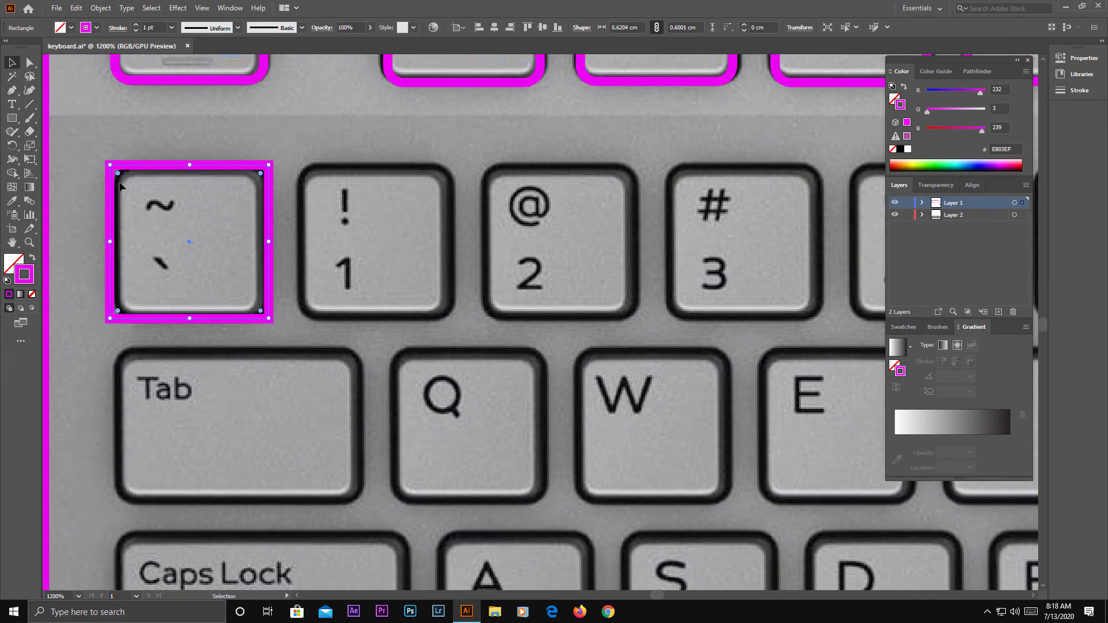
left_click_drag(127, 182, 135, 190)
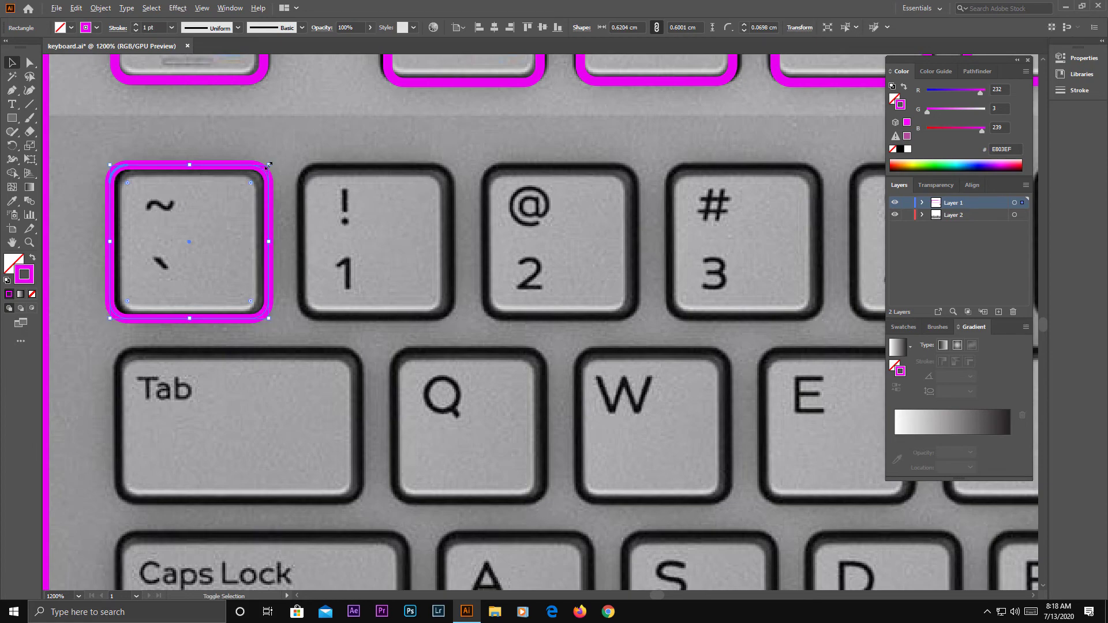
left_click_drag(268, 166, 267, 165)
- Copy the tilde outline onto the 1 key
left_click(449, 324)
scroll(449, 325, "down", 1)
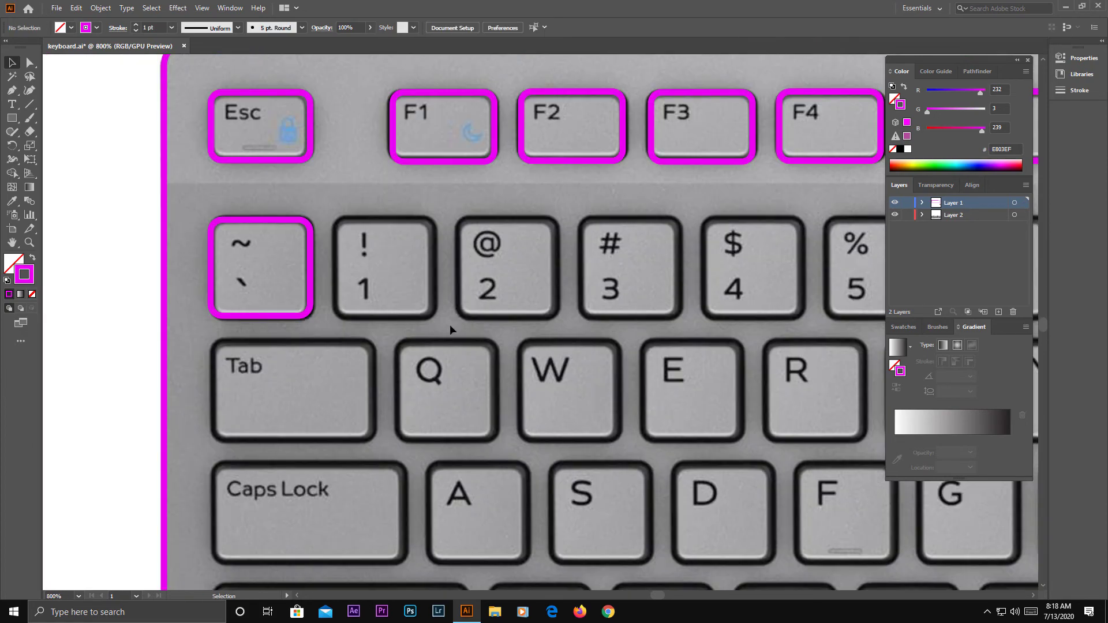
left_click_drag(450, 326, 349, 330)
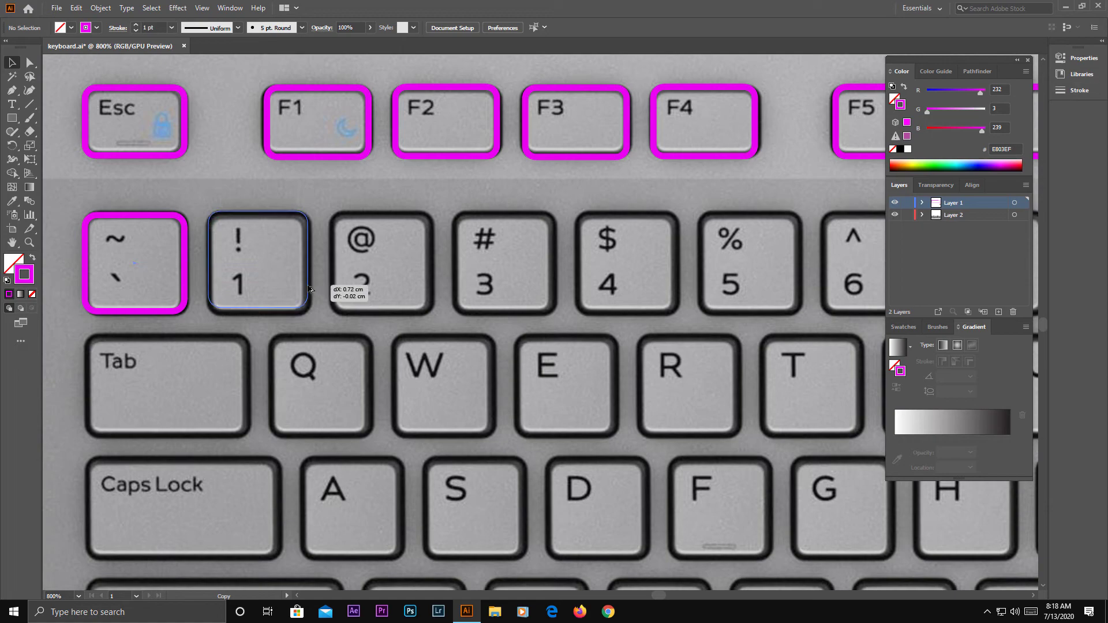
left_click_drag(188, 295, 675, 285)
- Copy the selected number-key outlines onto the neighbouring number keys
left_click_drag(96, 332, 681, 300)
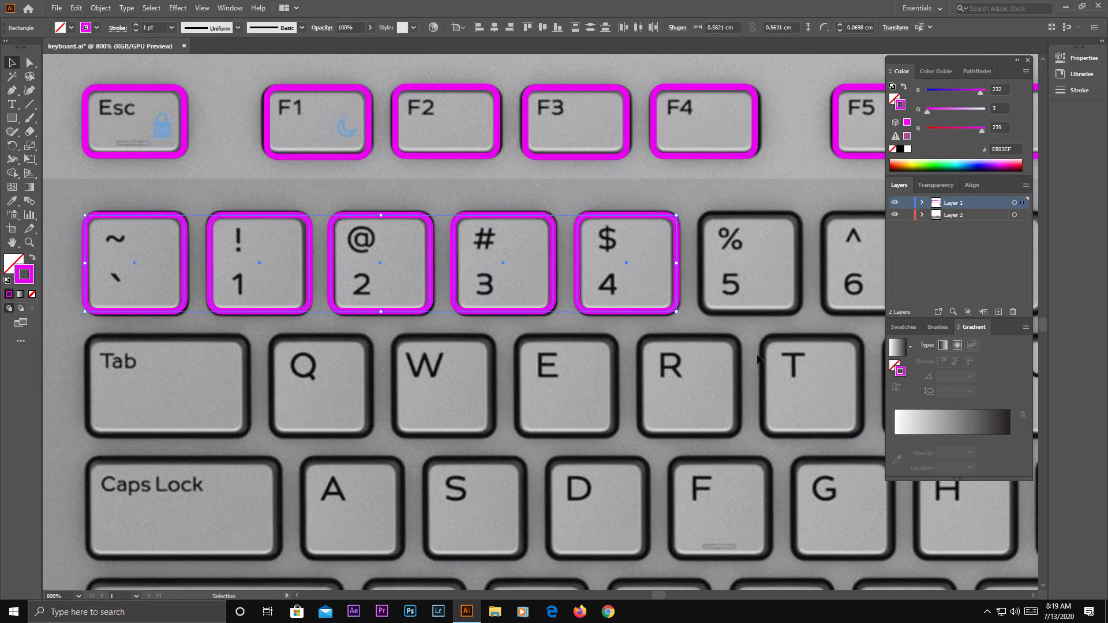
left_click_drag(762, 362, 482, 394)
mouse_move(393, 319)
left_mouse_down()
mouse_move(578, 407)
mouse_move(762, 254)
left_mouse_up()
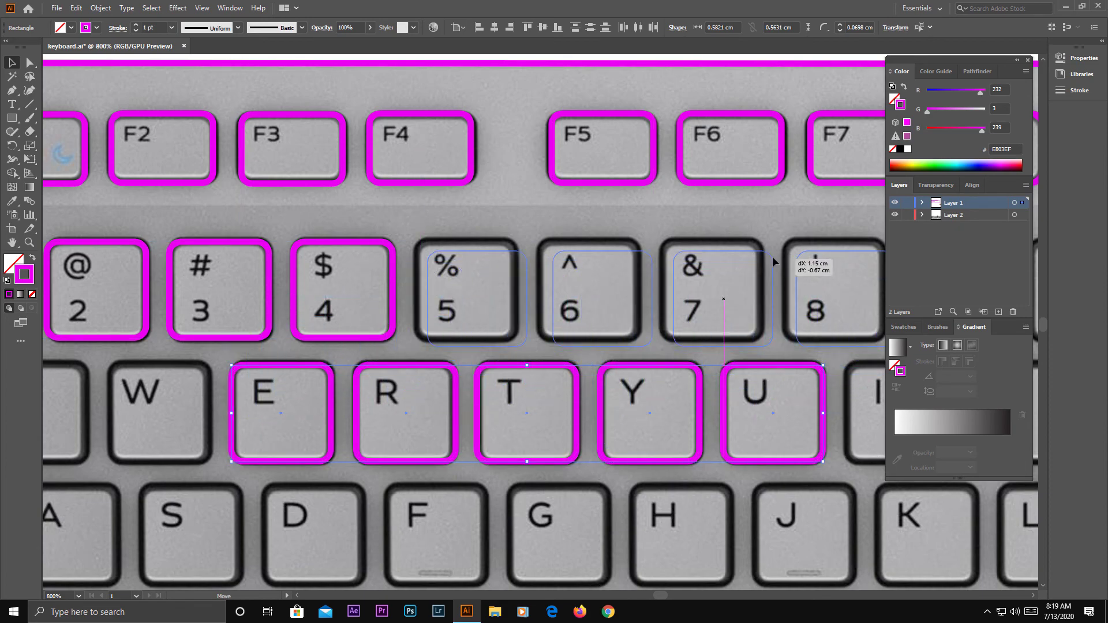
left_click(709, 443)
scroll(709, 443, "down", 2)
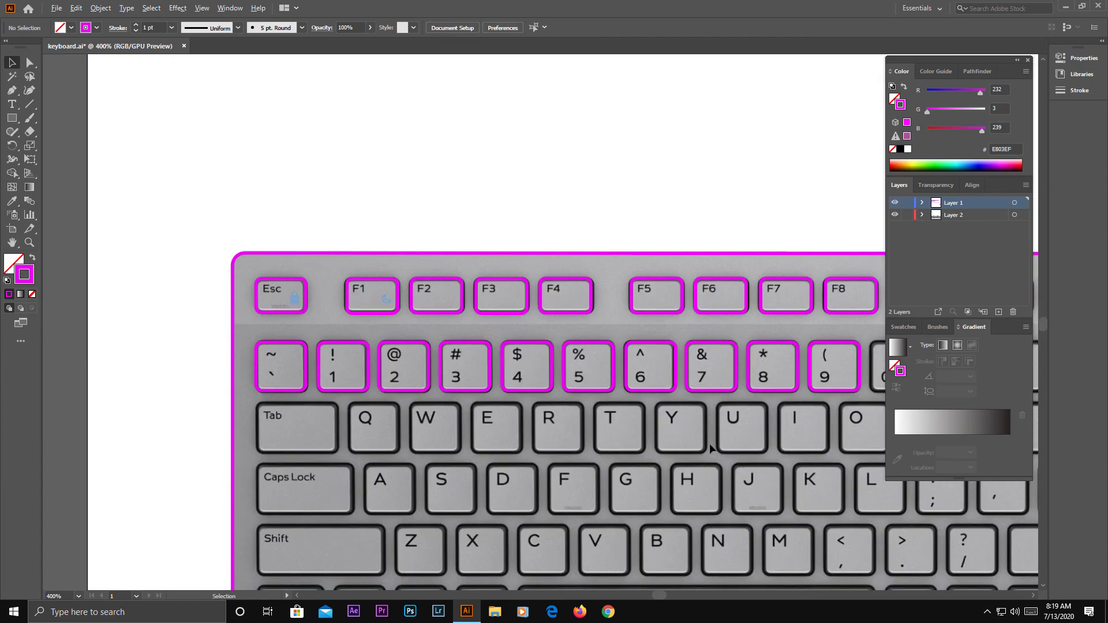
left_click_drag(709, 443, 441, 456)
- Copy the 7–9 outlines onto the 0, minus and equals keys, nudging them right
left_click(593, 372)
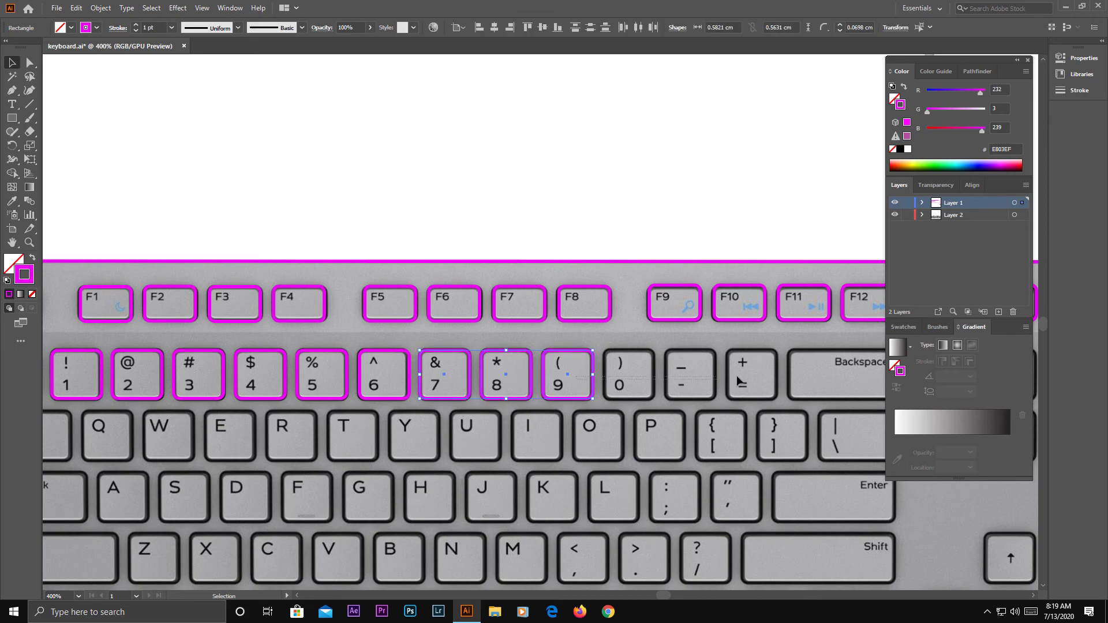
left_click_drag(594, 377, 480, 430)
left_click_drag(595, 390, 780, 391)
scroll(641, 435, "up", 4)
scroll(641, 434, "down", 2)
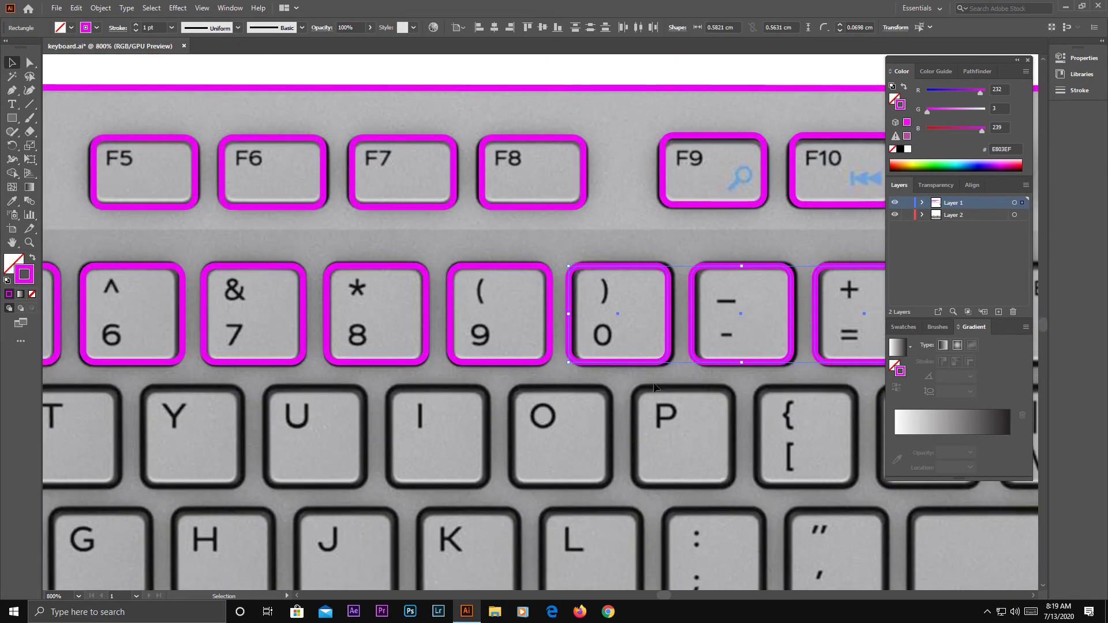
key("Right")
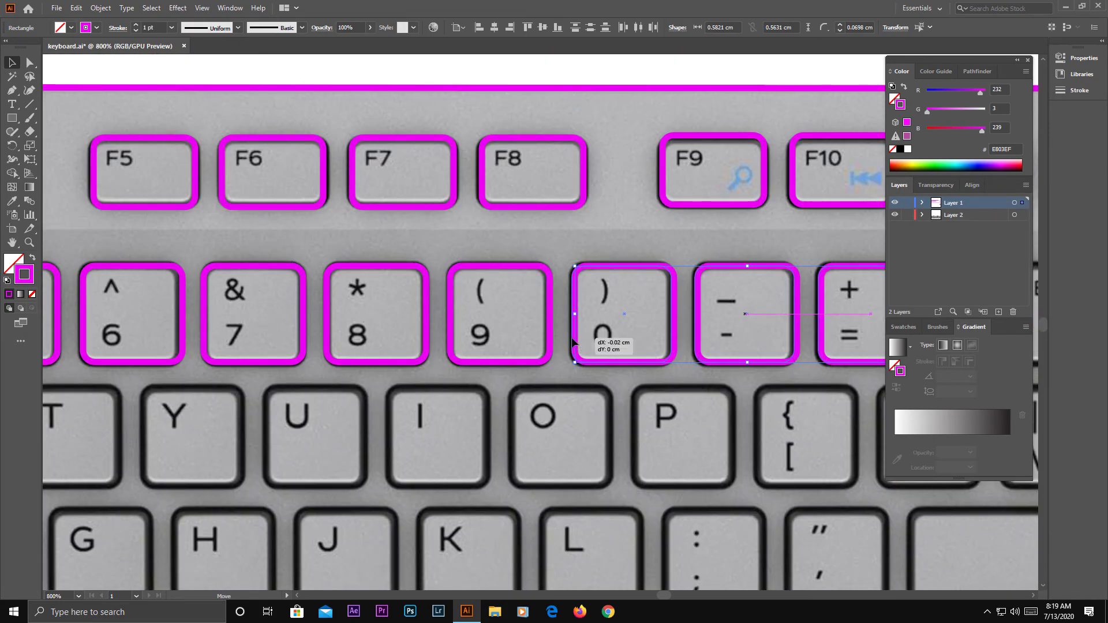
left_click(597, 423)
scroll(595, 427, "down", 3)
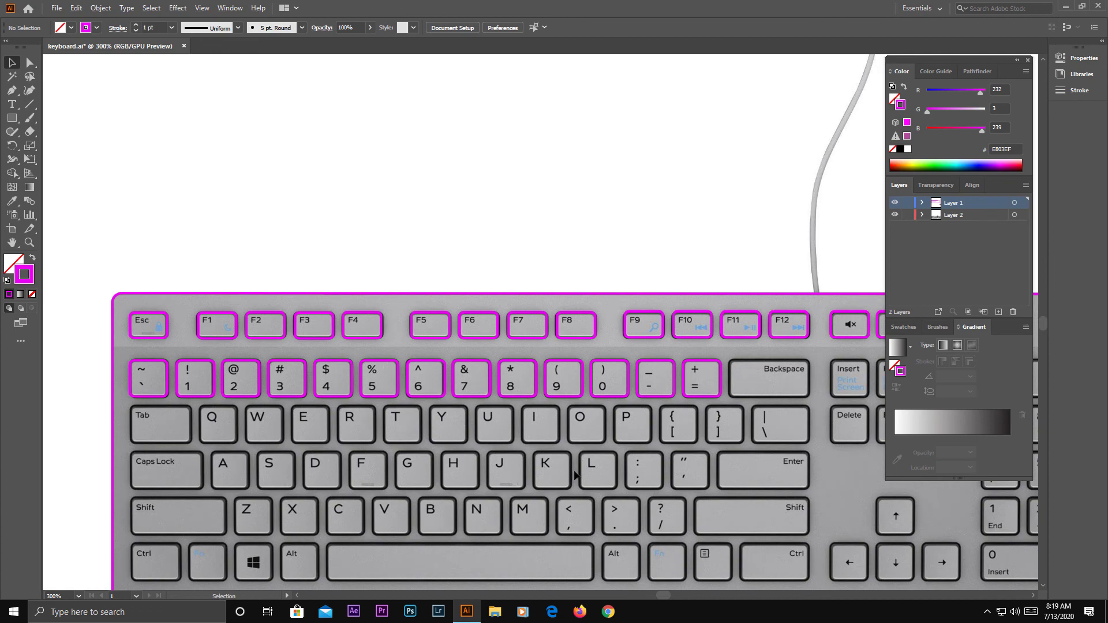
left_click_drag(575, 474, 590, 410)
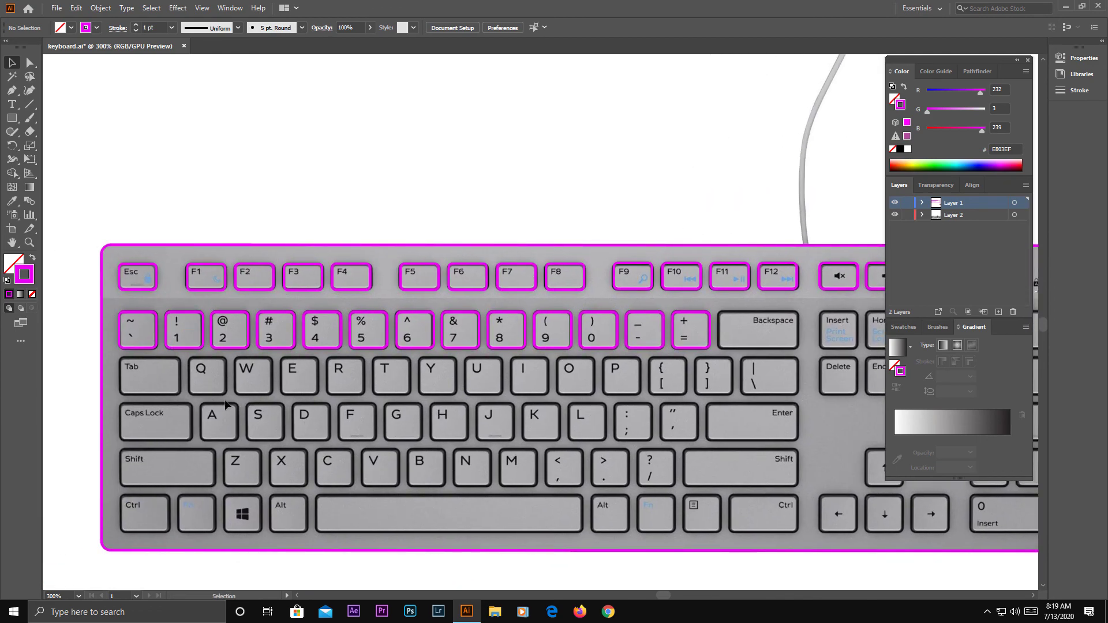
- Alt-drag a copy of the 2–0 key outlines down onto the Q row
left_click(611, 320)
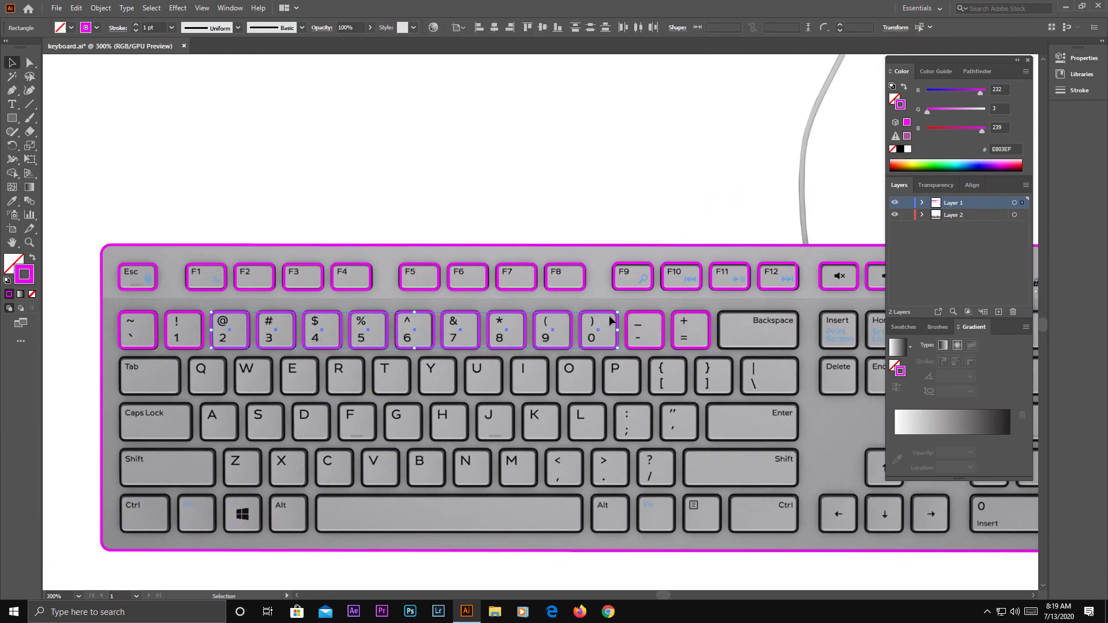
left_click(237, 351)
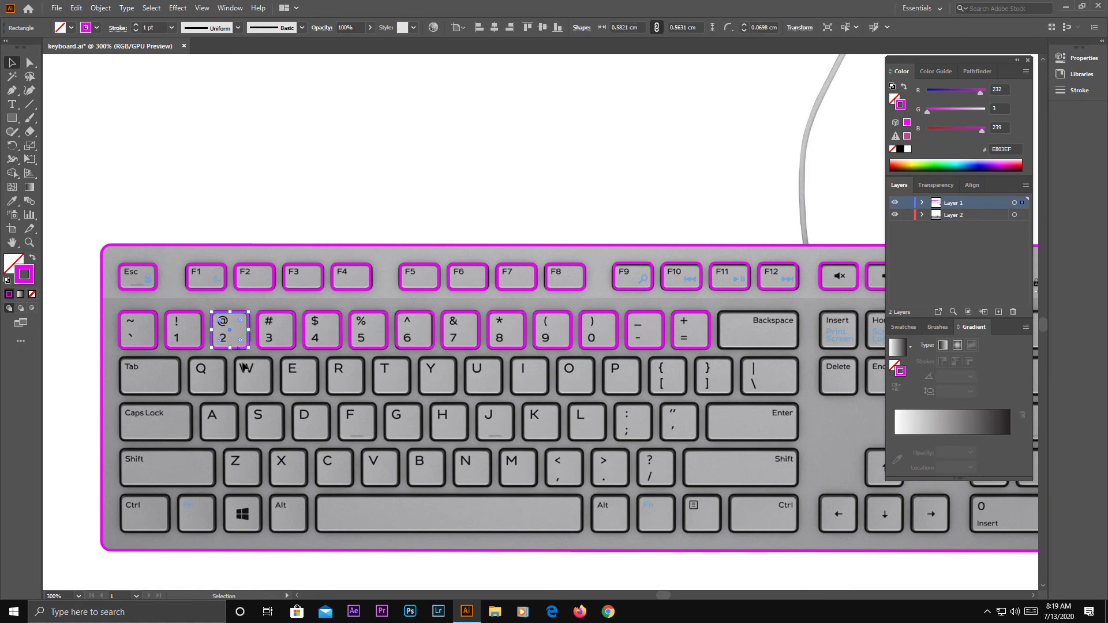
left_click(614, 326, "shift")
left_click_drag(235, 349, 211, 397)
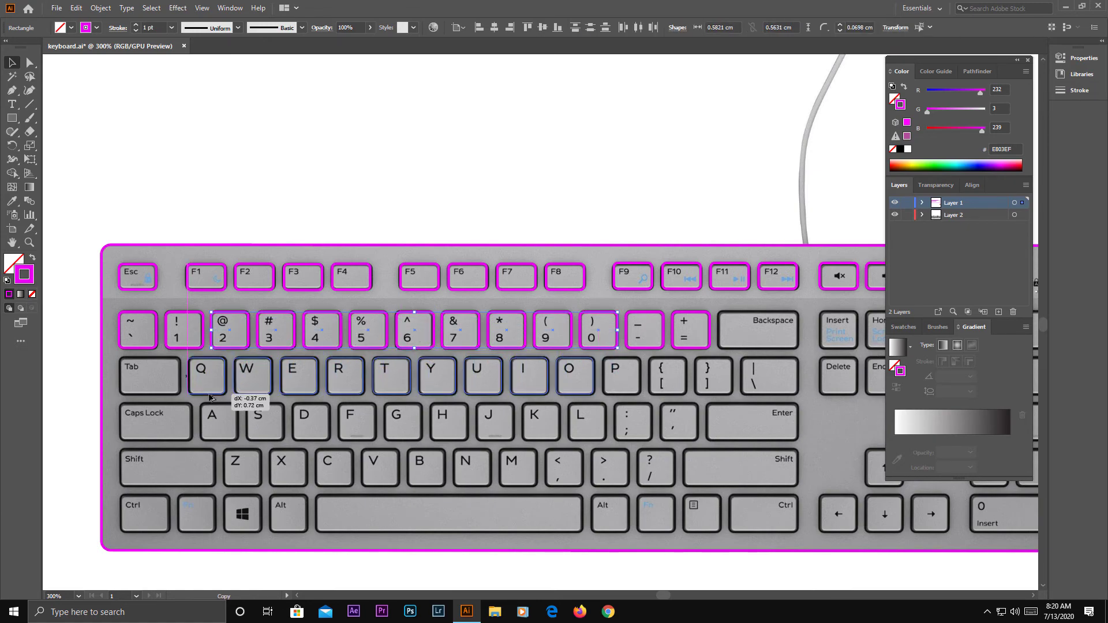
- Try copying the Q-row outlines onto the A row and adjusting their position
scroll(211, 397, "up", 3)
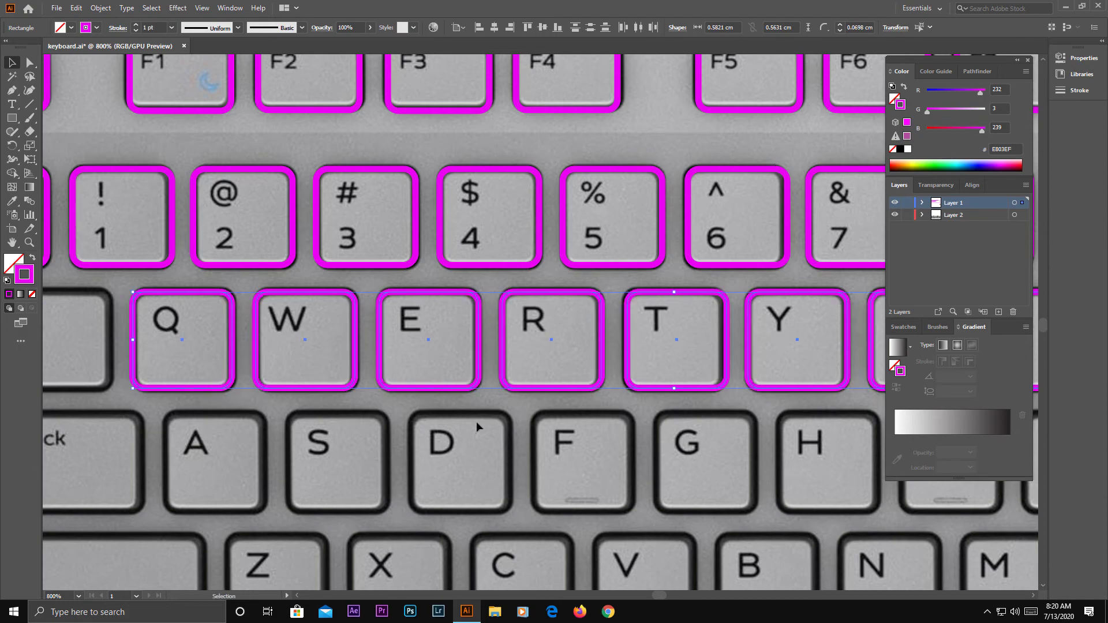
scroll(476, 425, "right", 3)
scroll(404, 393, "right", 5)
scroll(346, 358, "left", 8)
scroll(346, 358, "down", 1)
scroll(275, 329, "left", 1)
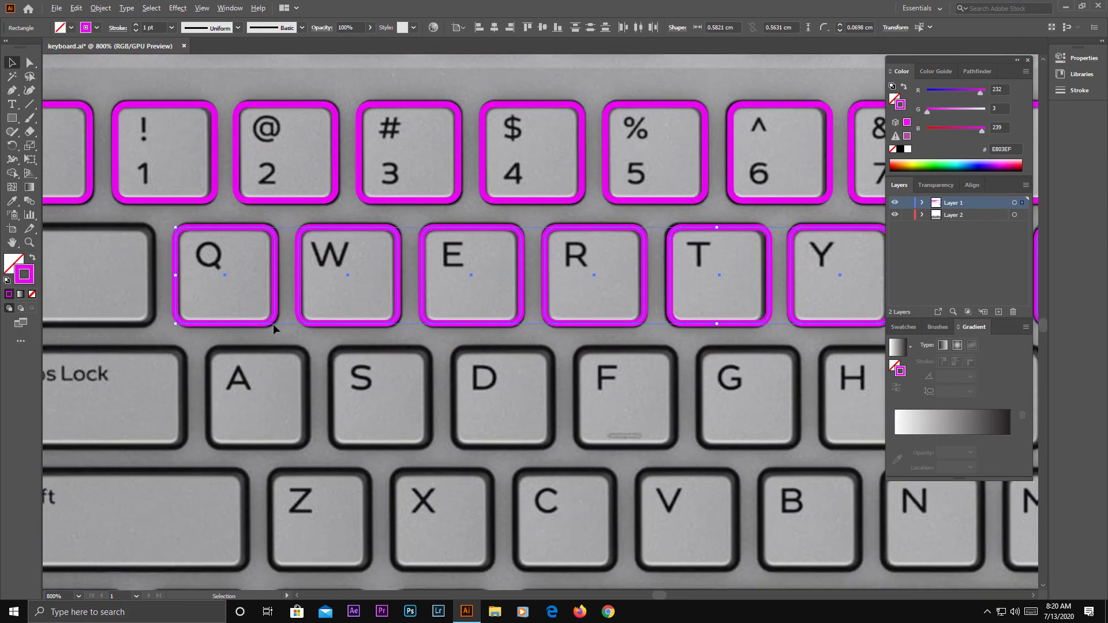
left_click_drag(273, 329, 302, 445)
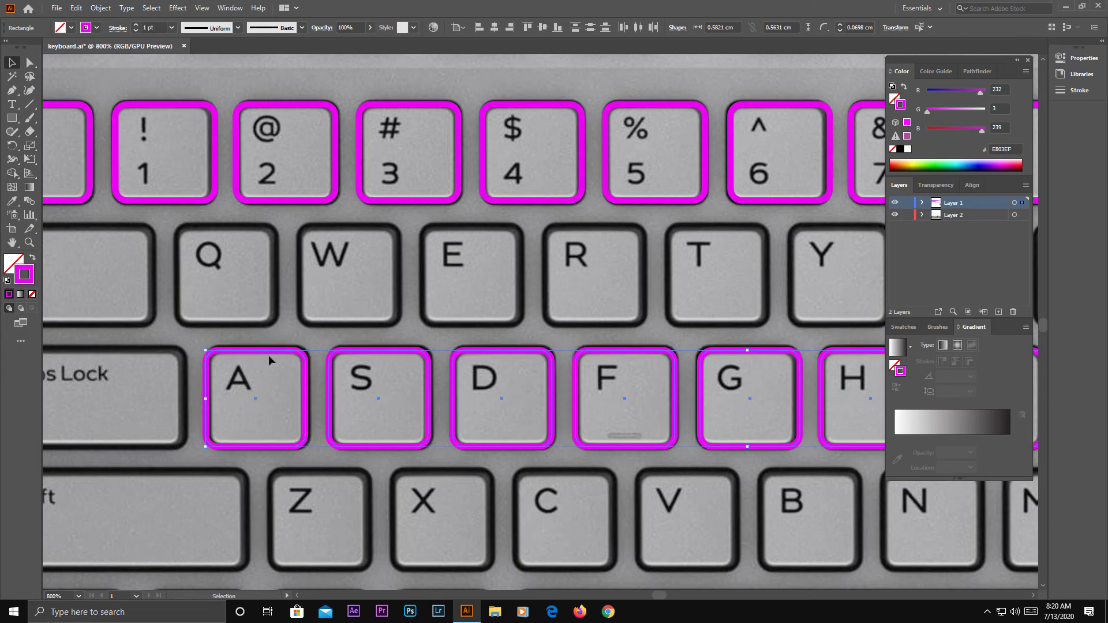
left_click_drag(269, 346, 260, 351)
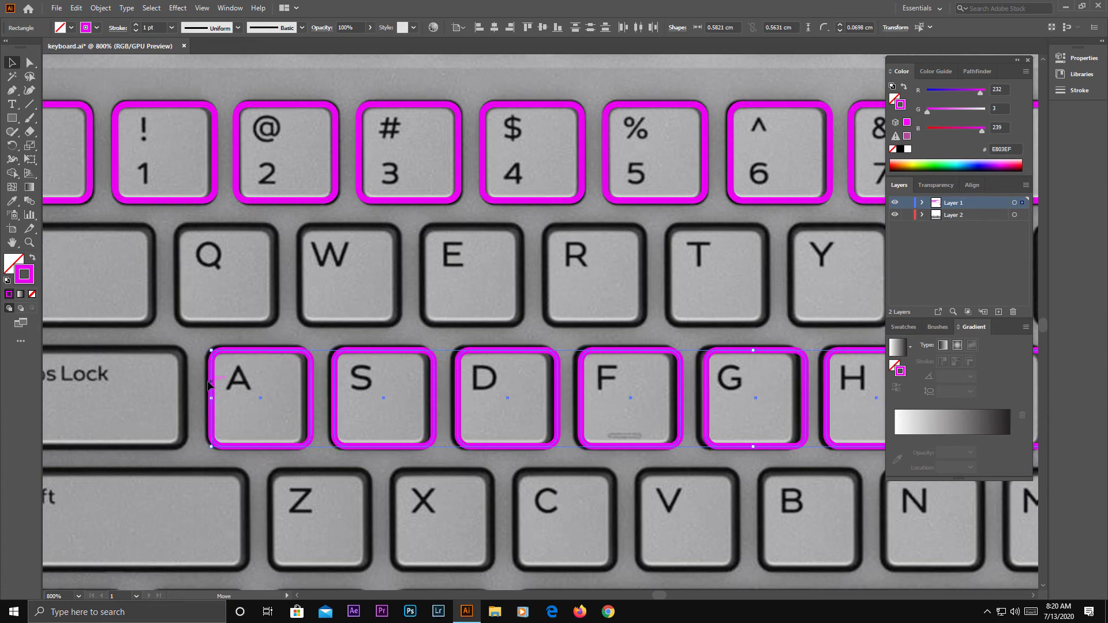
left_click_drag(209, 385, 206, 385)
mouse_move(303, 392)
left_mouse_down()
mouse_move(316, 396)
mouse_move(284, 400)
left_mouse_up()
- Undo the A-row copy with Edit > Undo Move, leaving outlines on the Q row
left_click(76, 8)
left_click(82, 13)
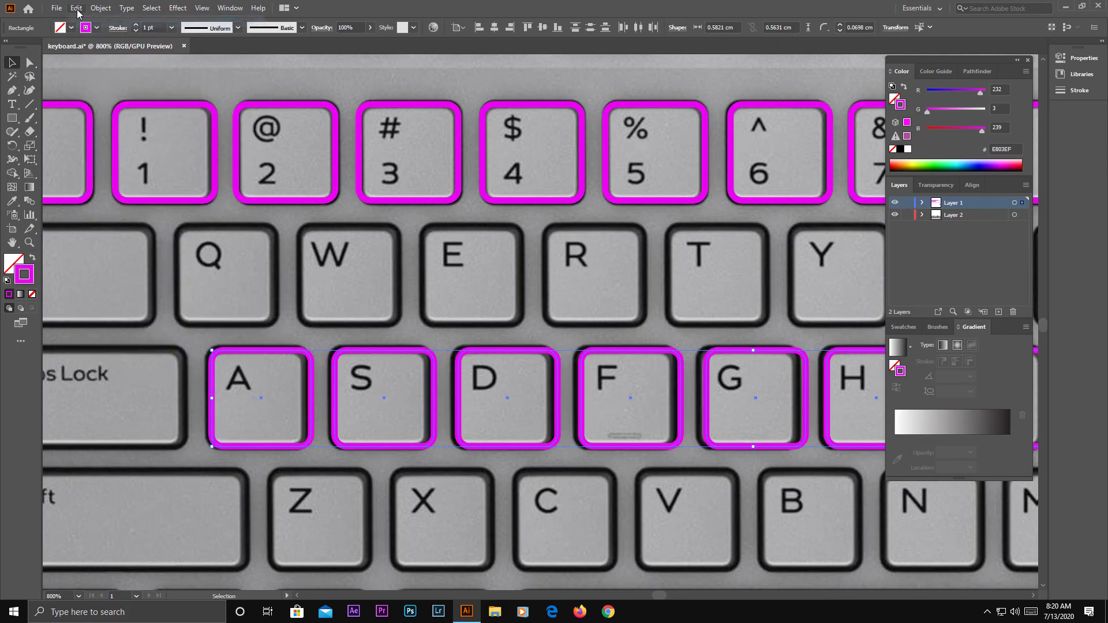
left_click(76, 8)
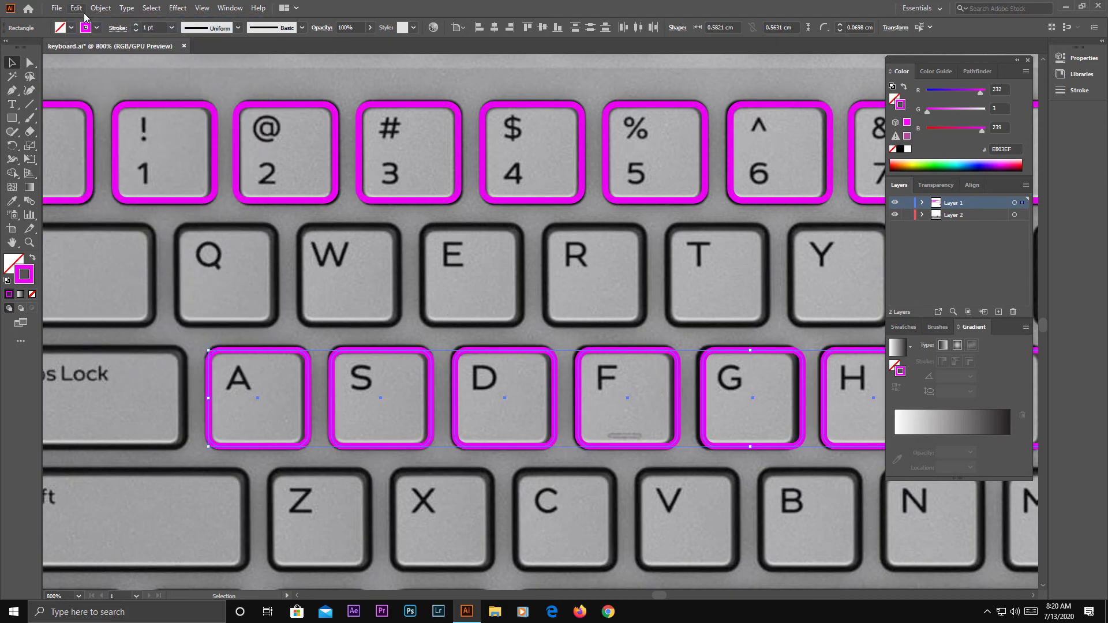
left_click(82, 13)
left_click(84, 21)
left_click(82, 12)
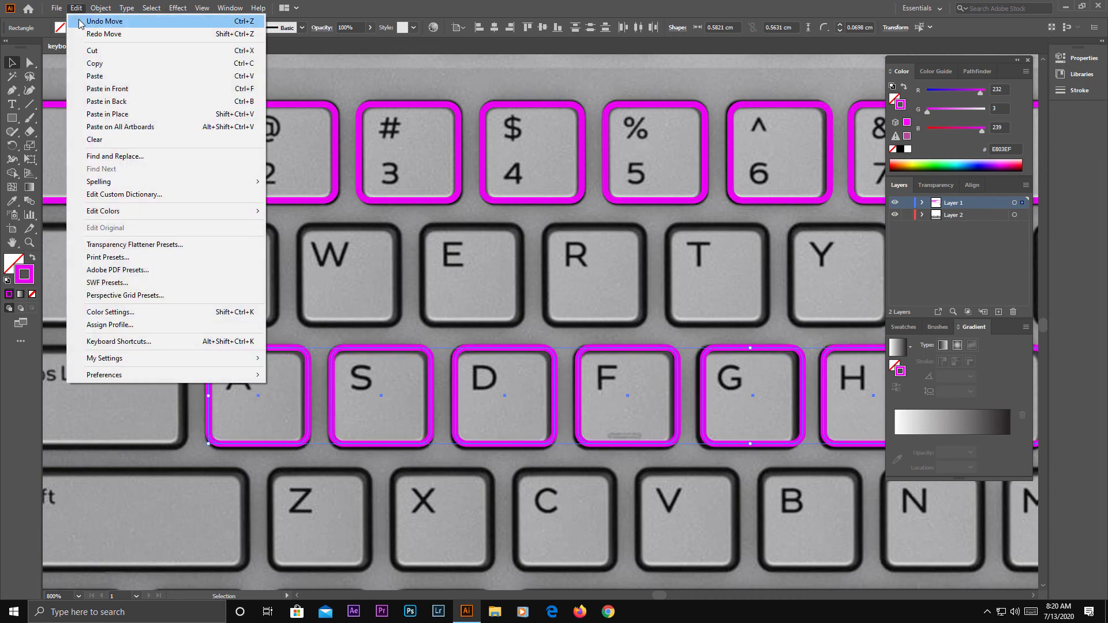
left_click(84, 21)
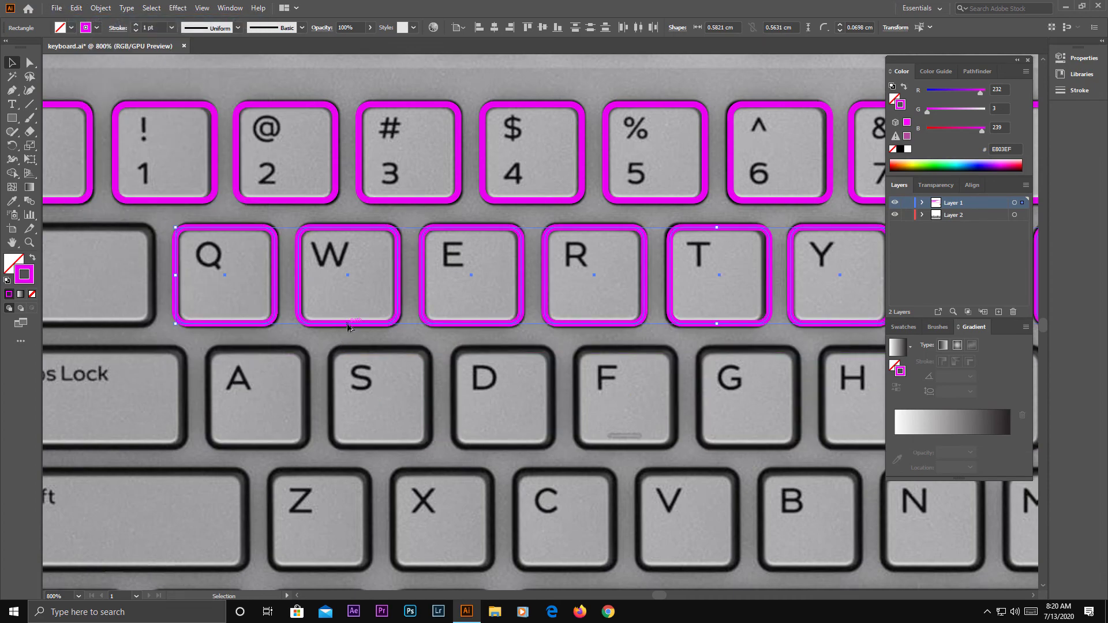
- Copy the key outlines down onto the A row and then the Z row
left_click_drag(348, 327, 378, 446)
mouse_move(666, 487)
left_mouse_down()
mouse_move(506, 400)
mouse_move(864, 393)
left_mouse_up()
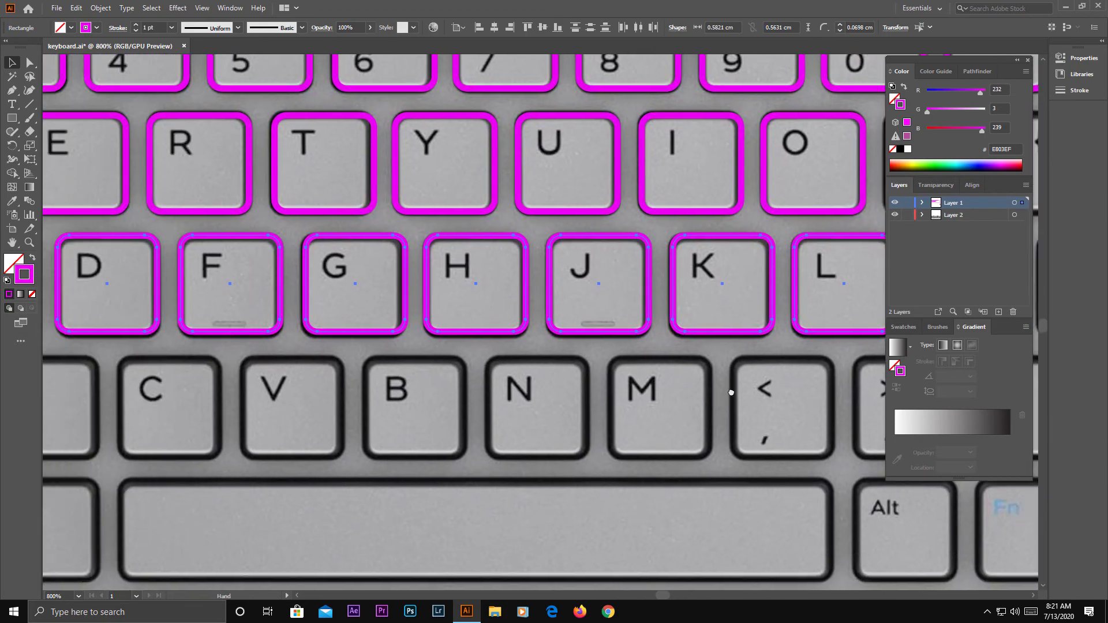
left_click_drag(204, 376, 366, 375)
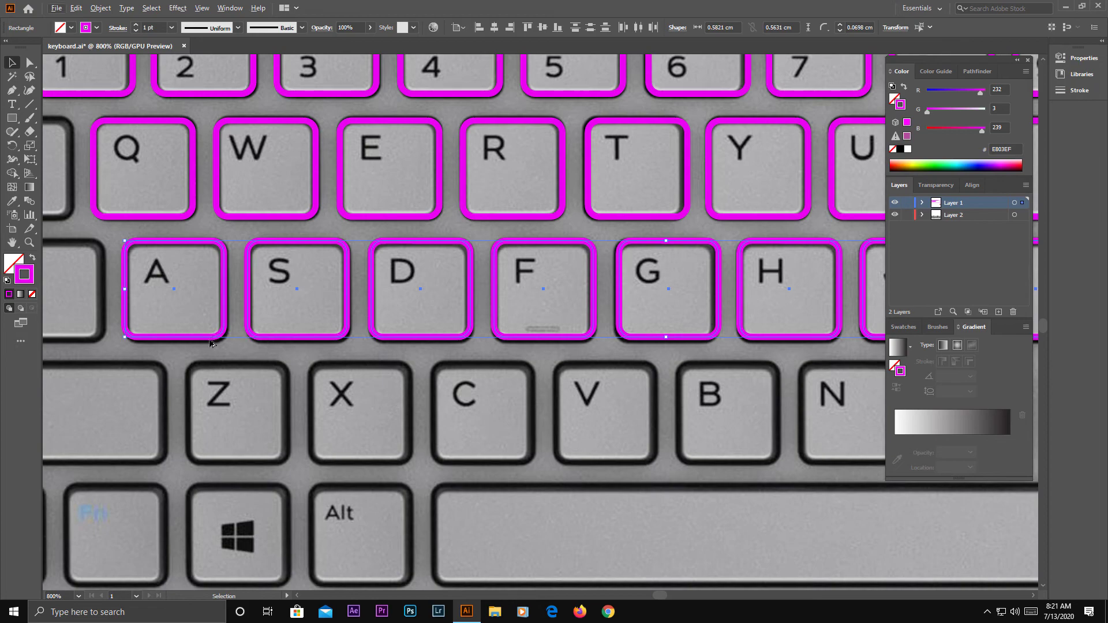
left_click_drag(214, 344, 277, 468)
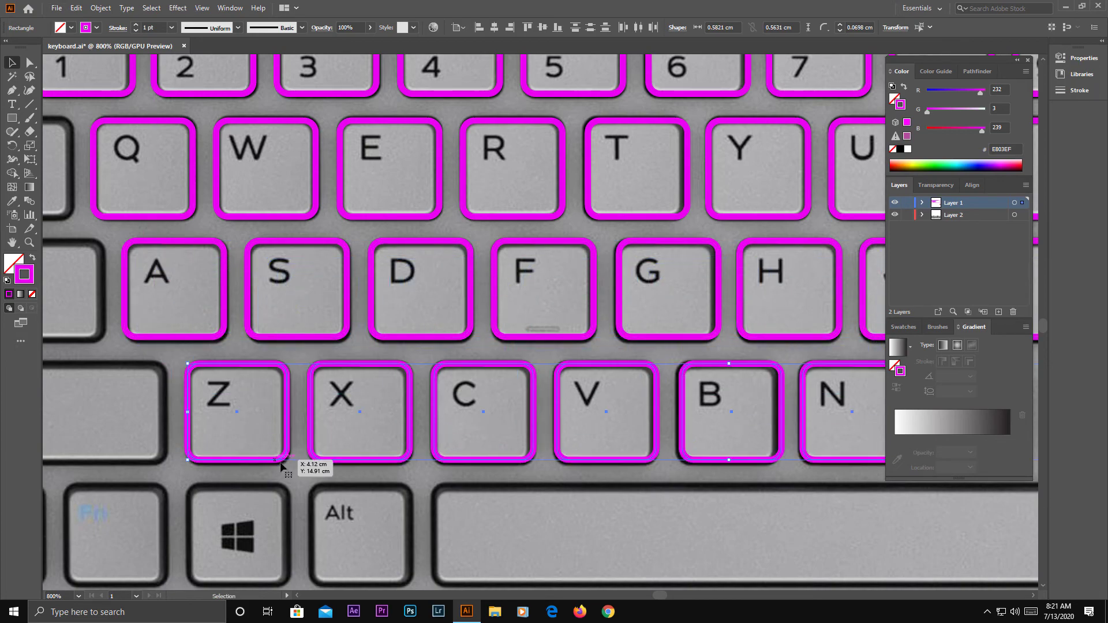
- Copy the < and > outlines onto the ; ' and ? keys
scroll(657, 479, "down", 3)
left_click_drag(765, 493, 487, 495)
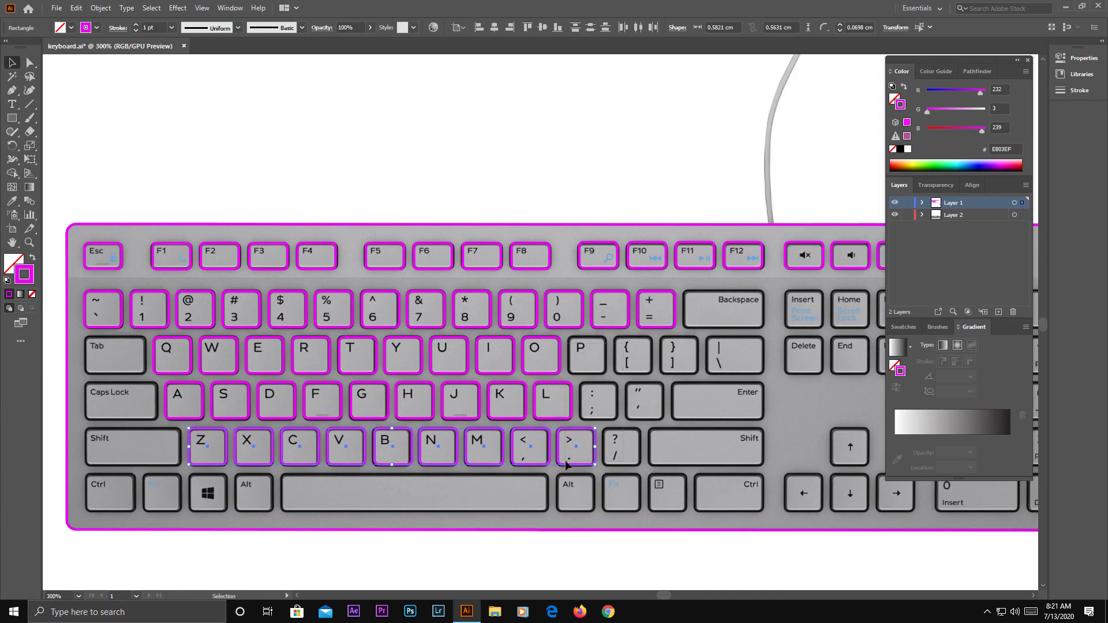
mouse_move(566, 465)
left_mouse_down()
mouse_move(601, 462)
mouse_move(653, 400)
left_mouse_up()
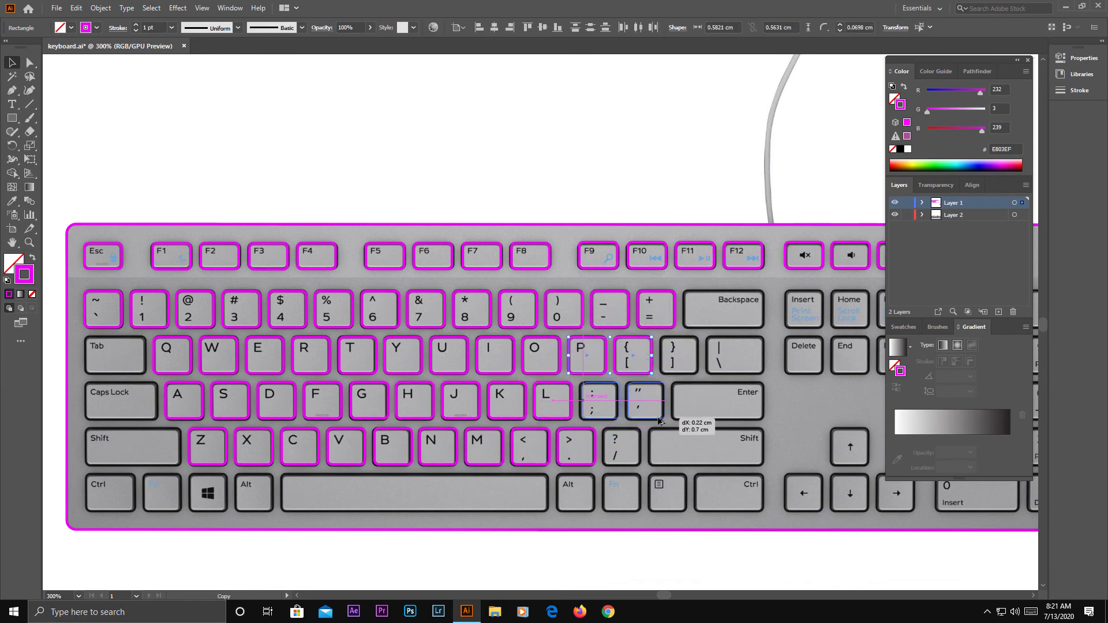
left_click_drag(653, 400, 658, 422)
key("ctrl+equal")
key("ctrl+equal")
key("ctrl+equal")
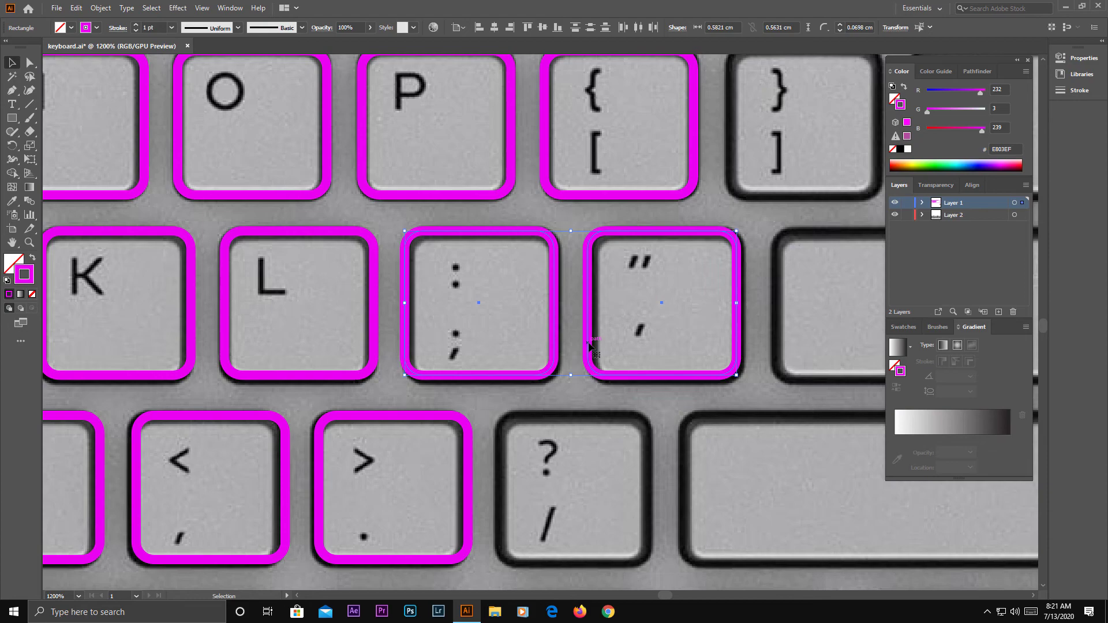
scroll(584, 408, "down", 2)
key("ctrl+minus")
key("ctrl+minus")
key("ctrl+minus")
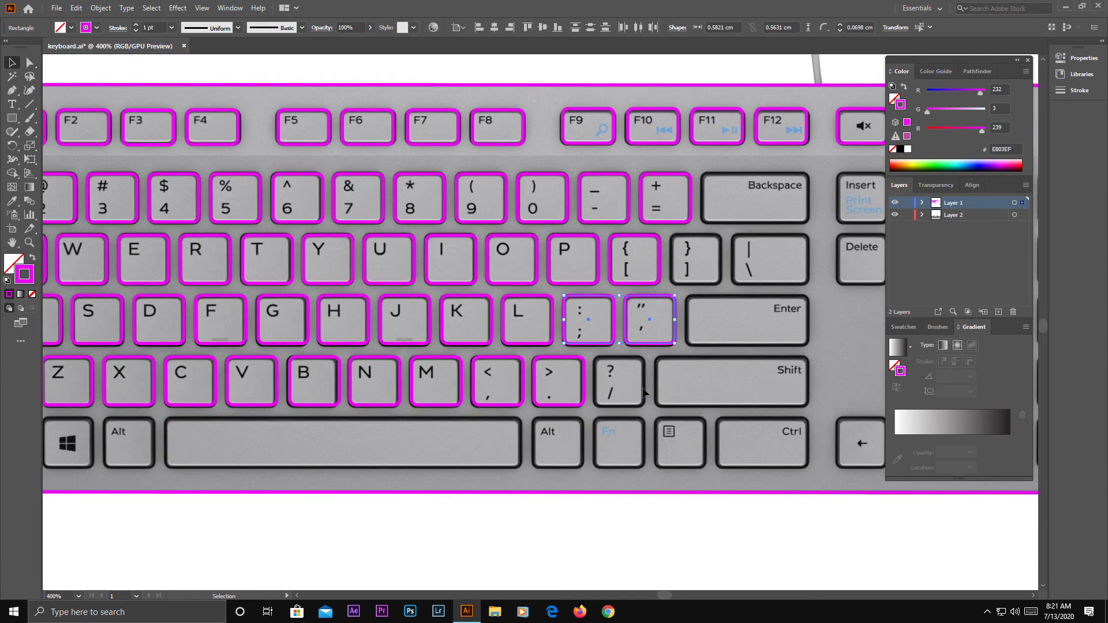
left_click(586, 398)
left_click_drag(560, 407, 646, 396)
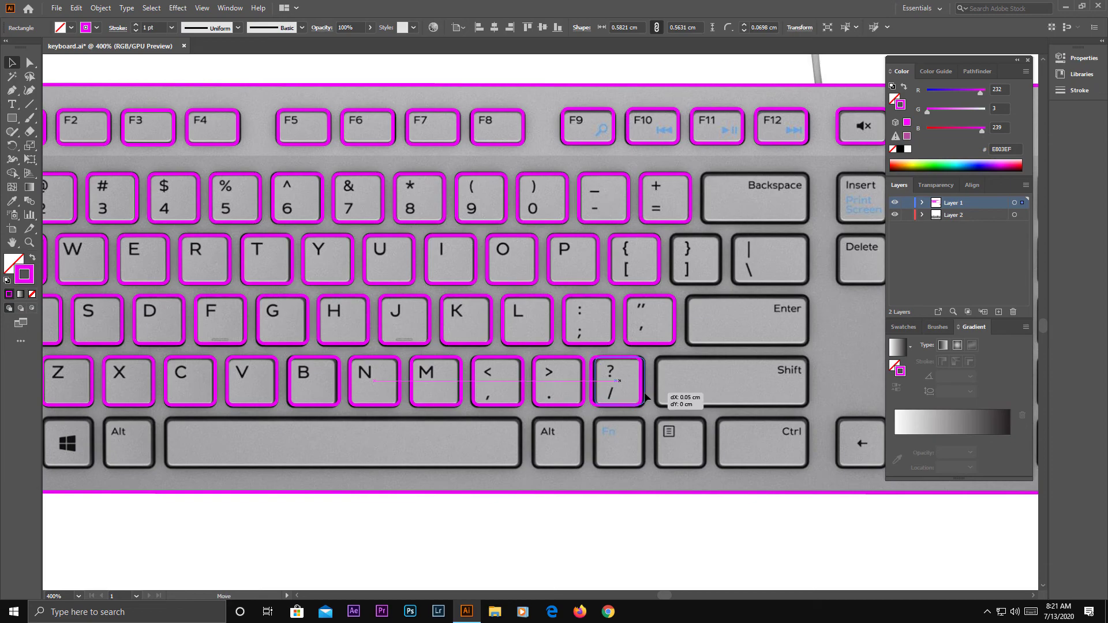
left_click(604, 422)
key("ctrl+minus")
key("ctrl+minus")
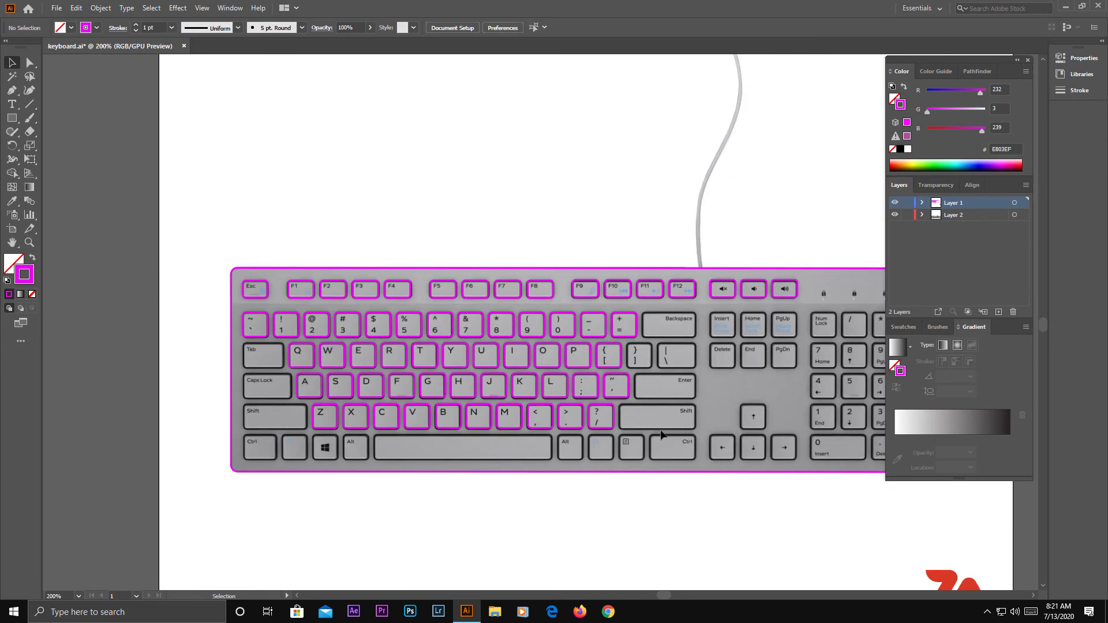
- Copy the Z key outline down onto the left Fn key
scroll(318, 457, "up", 1)
left_click(334, 413)
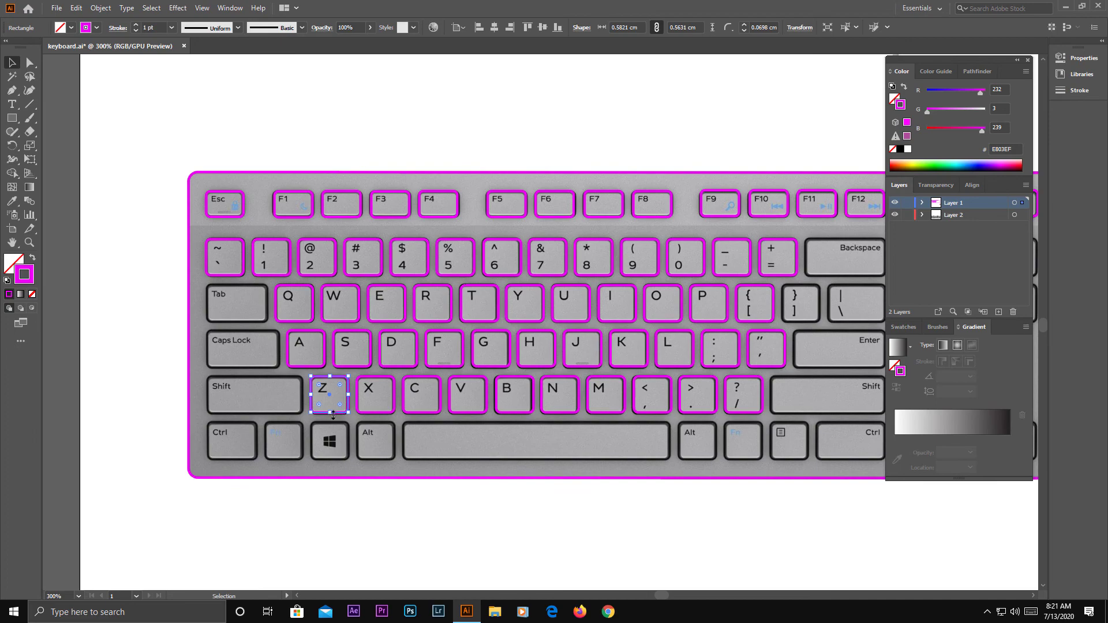
left_click_drag(342, 412, 296, 461)
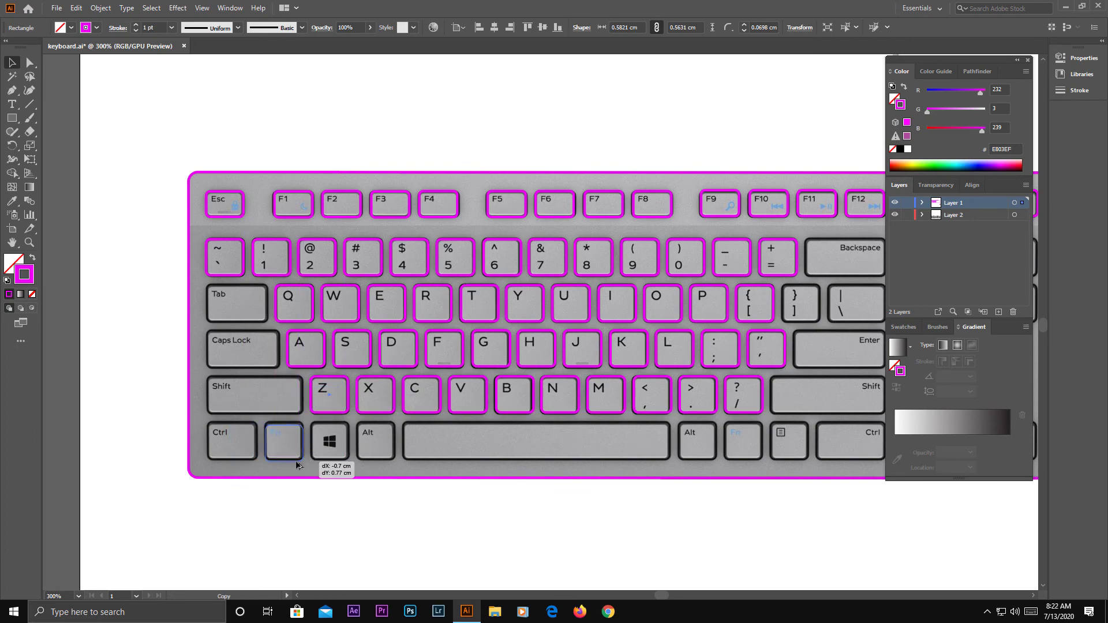
scroll(296, 461, "up", 3)
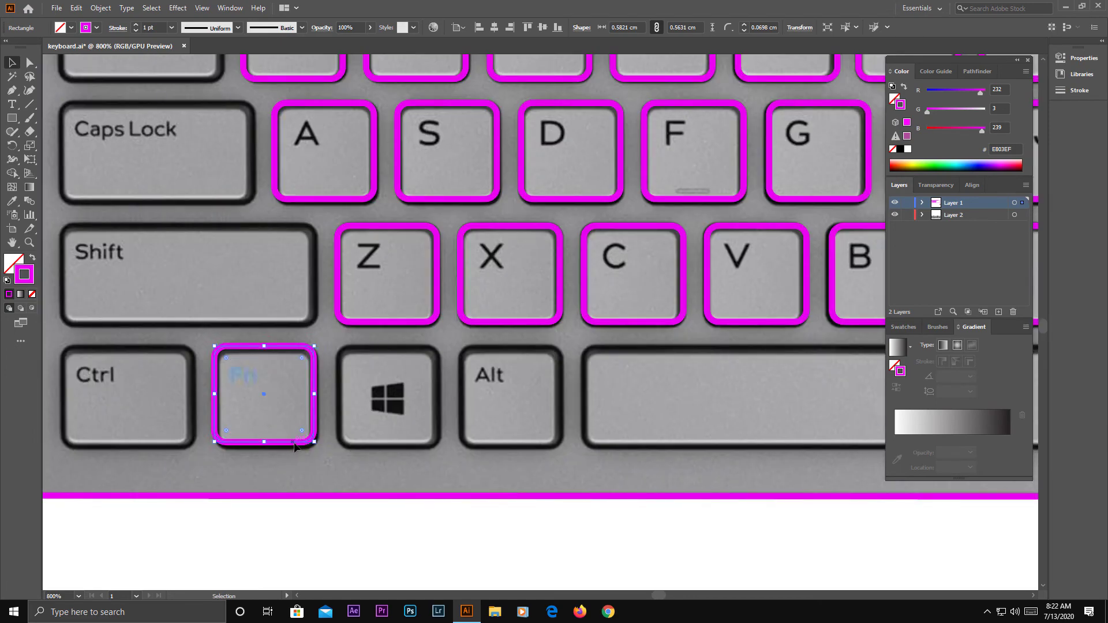
mouse_move(294, 445)
left_mouse_down()
mouse_move(409, 419)
mouse_move(853, 421)
left_mouse_up()
- Place outline copies over the right Alt, Fn and Menu keys
scroll(607, 449, "right", 5)
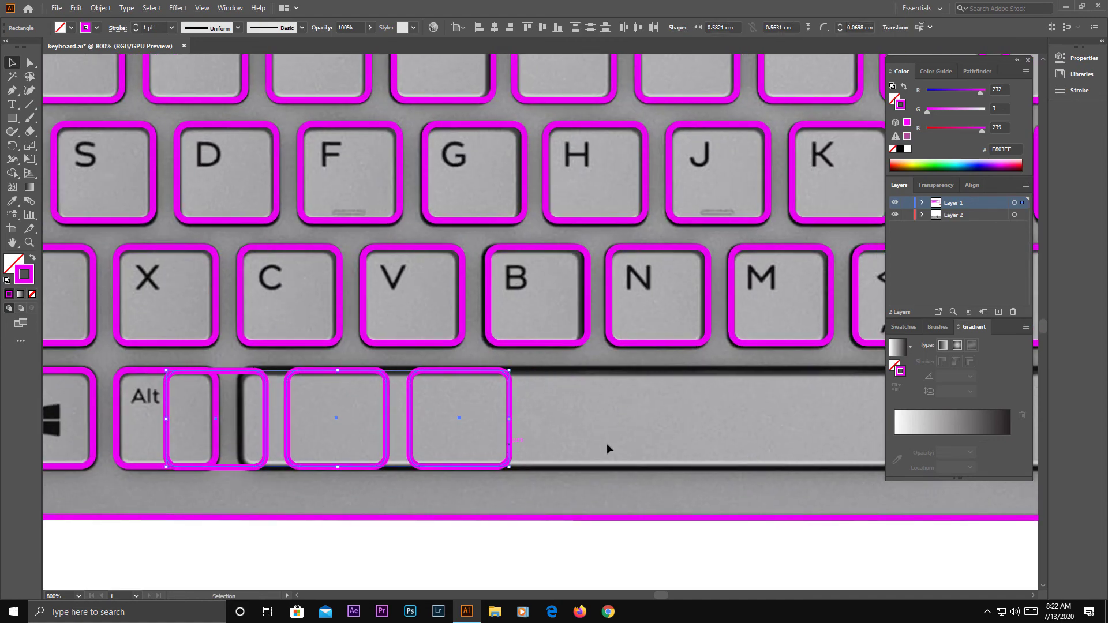
left_click_drag(508, 443, 860, 445)
scroll(762, 485, "right", 7)
left_click_drag(355, 442, 832, 438)
key("ctrl+minus")
key("ctrl+minus")
key("ctrl+minus")
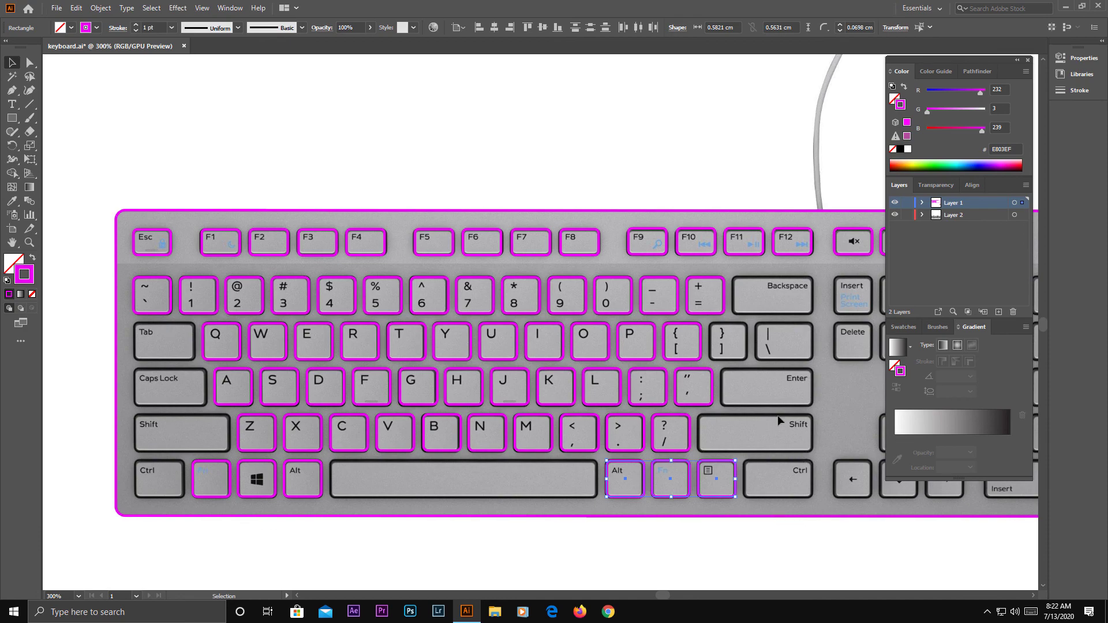
- Copy key outlines onto Insert, Home, PgUp and Delete, End, PgDn
scroll(779, 420, "right", 5)
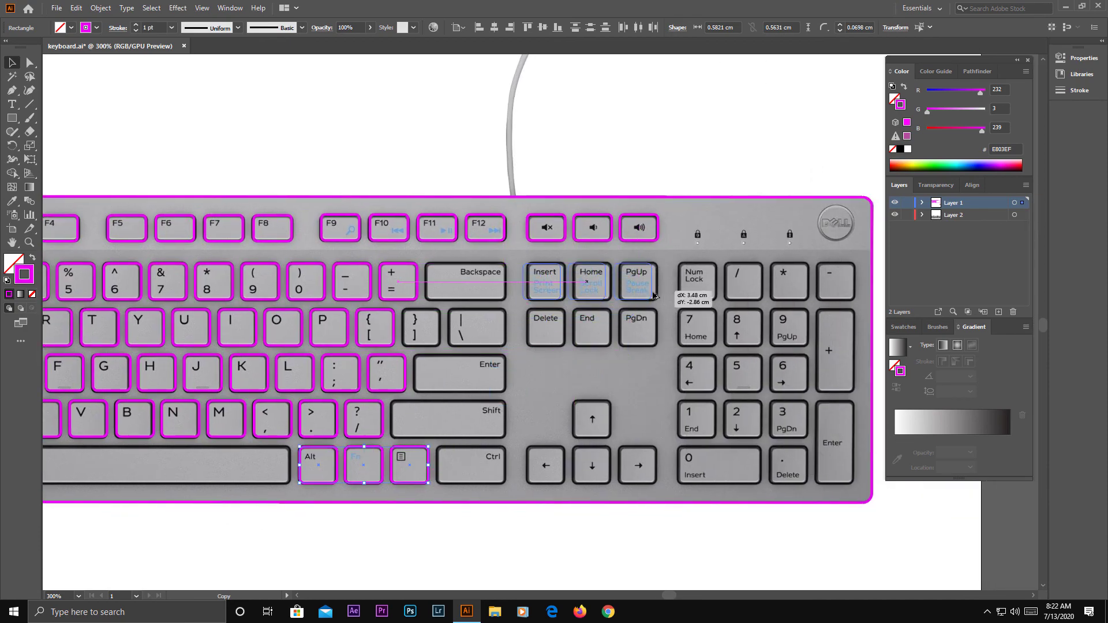
mouse_move(430, 476)
left_mouse_down()
mouse_move(658, 293)
mouse_move(636, 350)
mouse_move(658, 448)
left_mouse_up()
left_click(603, 441)
scroll(603, 441, "down", 1)
left_click(76, 8)
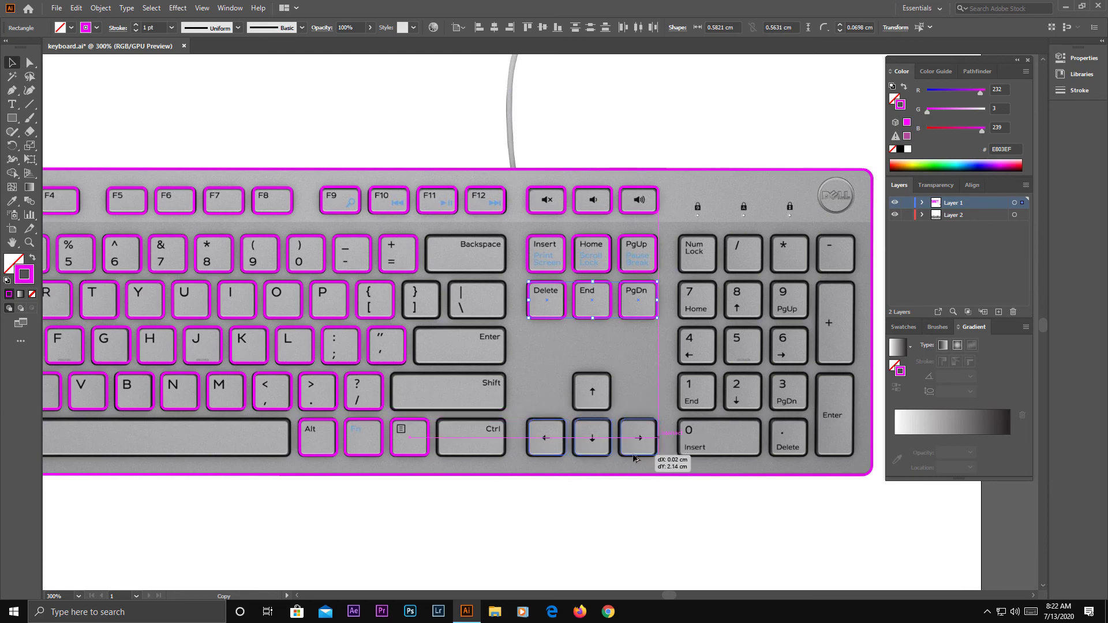
- Copy the Delete/End/PgDn outlines down onto the arrow keys and align them
left_click_drag(632, 322, 632, 460, "alt")
scroll(583, 458, "up", 3)
left_click_drag(564, 446, 557, 445)
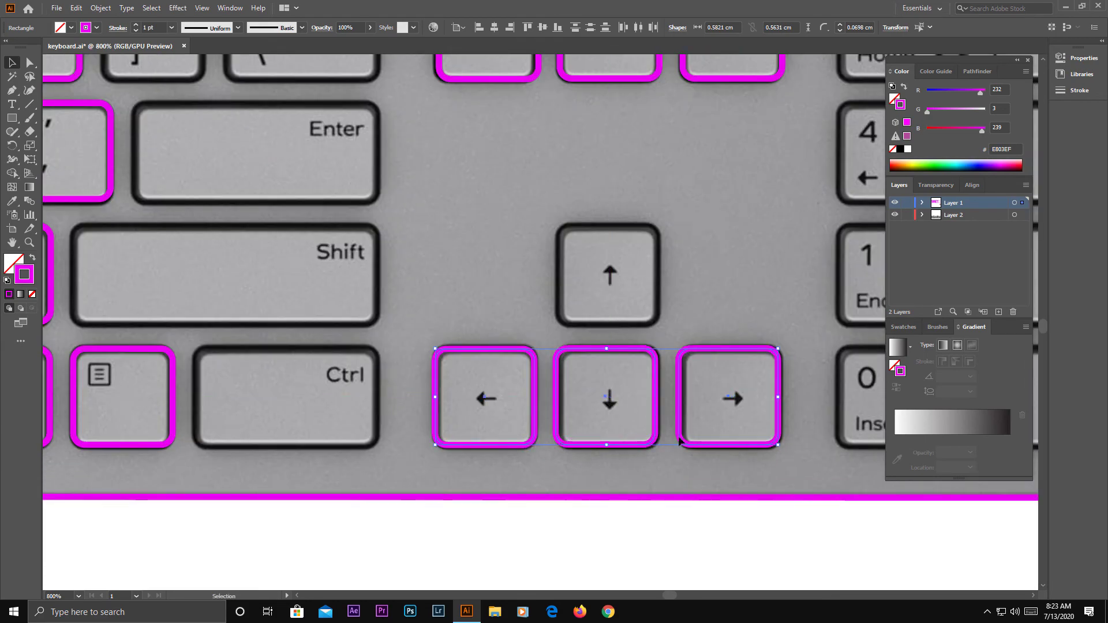
left_click_drag(779, 426, 782, 428)
- Copy the down-arrow outline up onto the up-arrow key
left_click(618, 354)
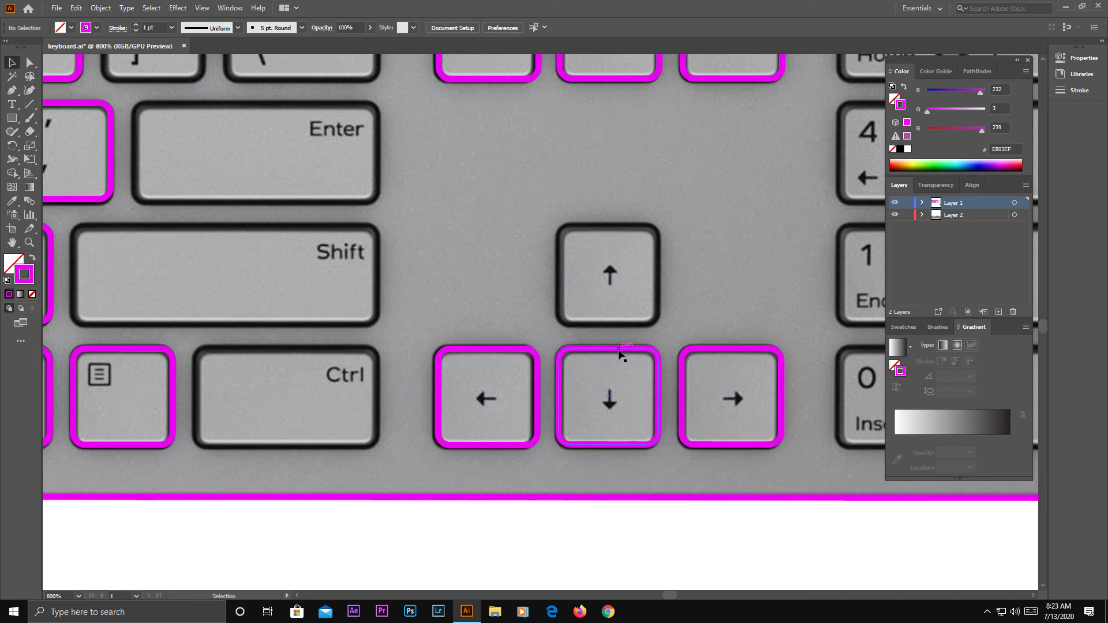
left_click_drag(627, 350, 619, 230)
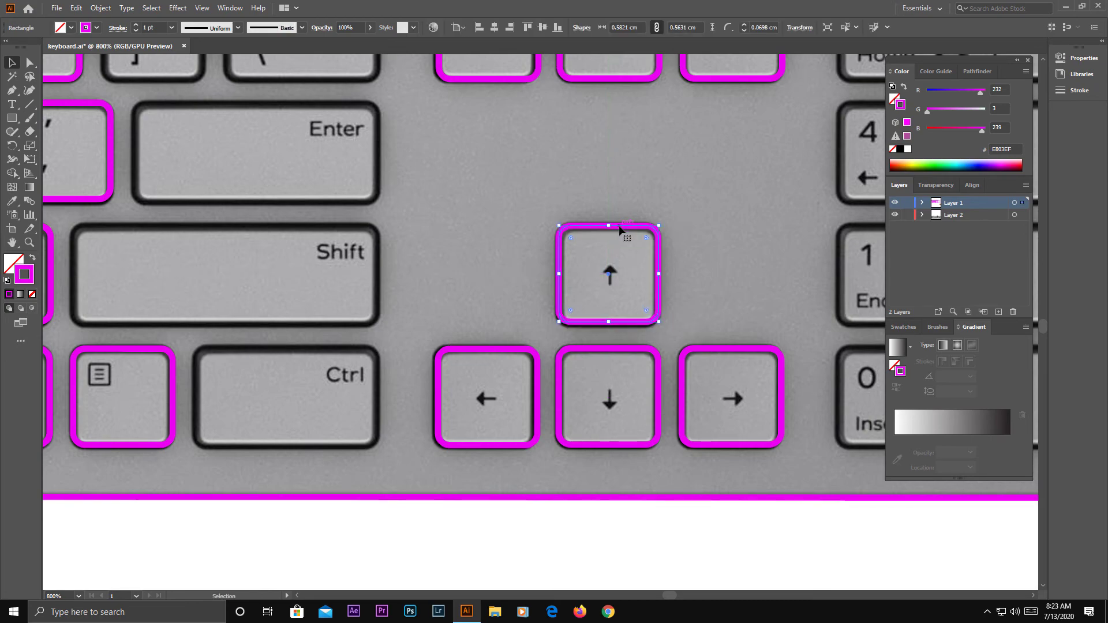
left_click(686, 310)
scroll(686, 310, "down", 2)
scroll(588, 381, "up", 2)
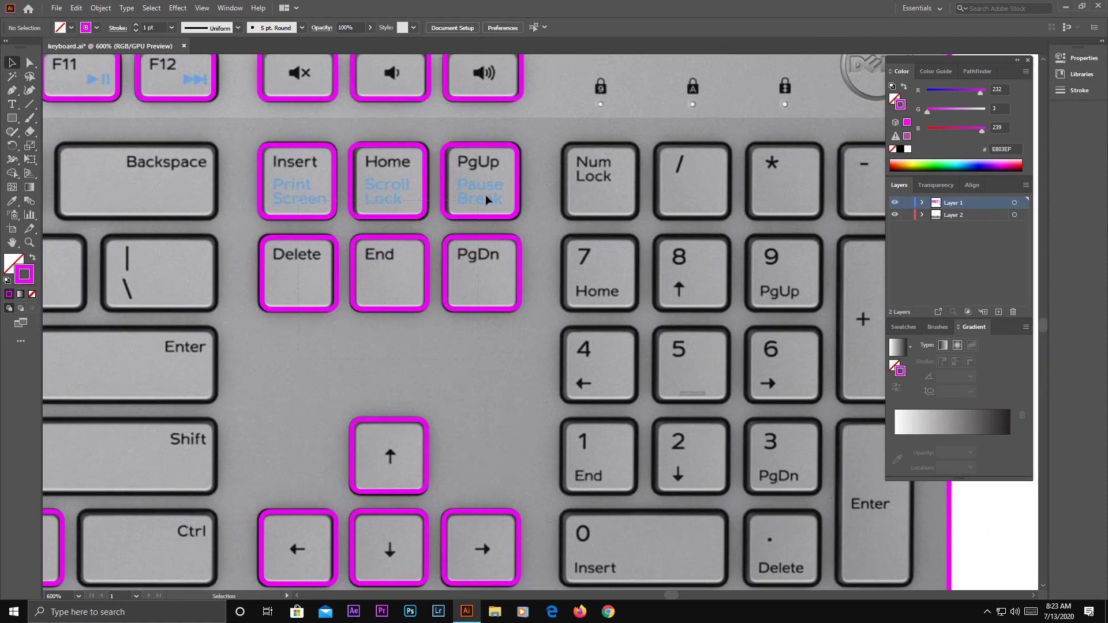
- Copy outlines onto the numpad 7–9, 4–6 and 1–3 rows and decimal key
left_click_drag(503, 220, 811, 312)
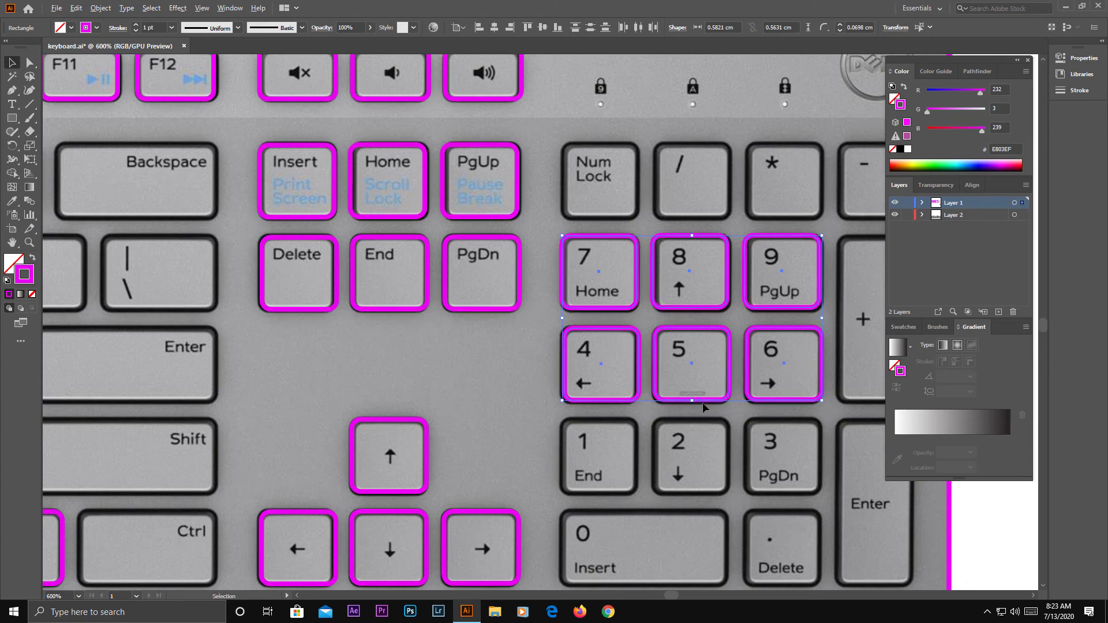
scroll(707, 413, "down", 1)
left_click(820, 363)
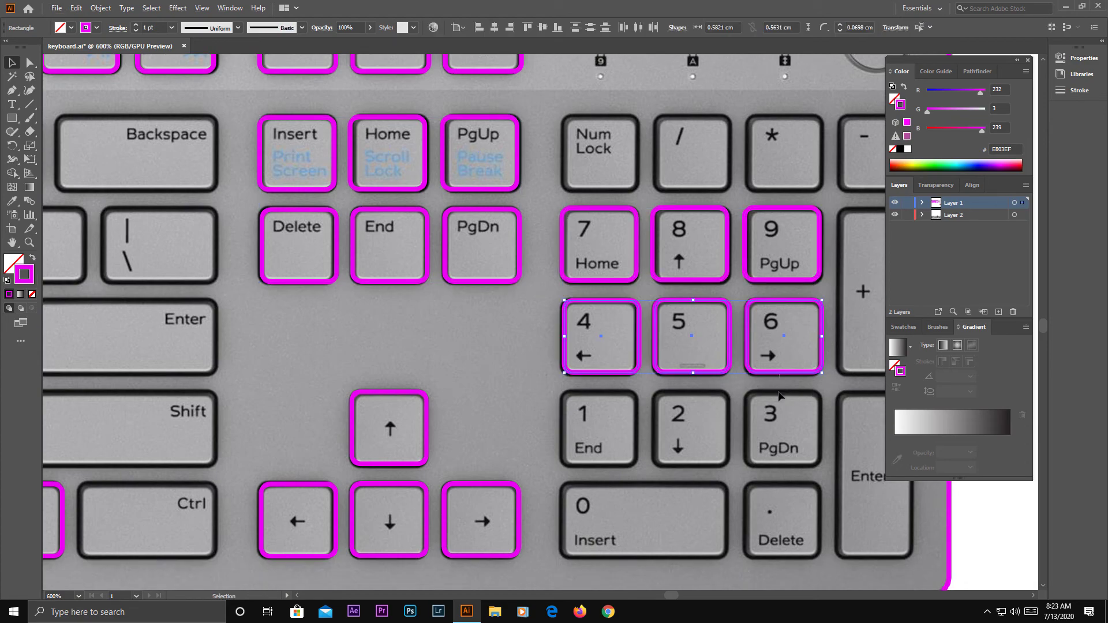
left_click_drag(782, 372, 804, 557)
left_click(801, 464)
key("ctrl+minus")
key("ctrl+minus")
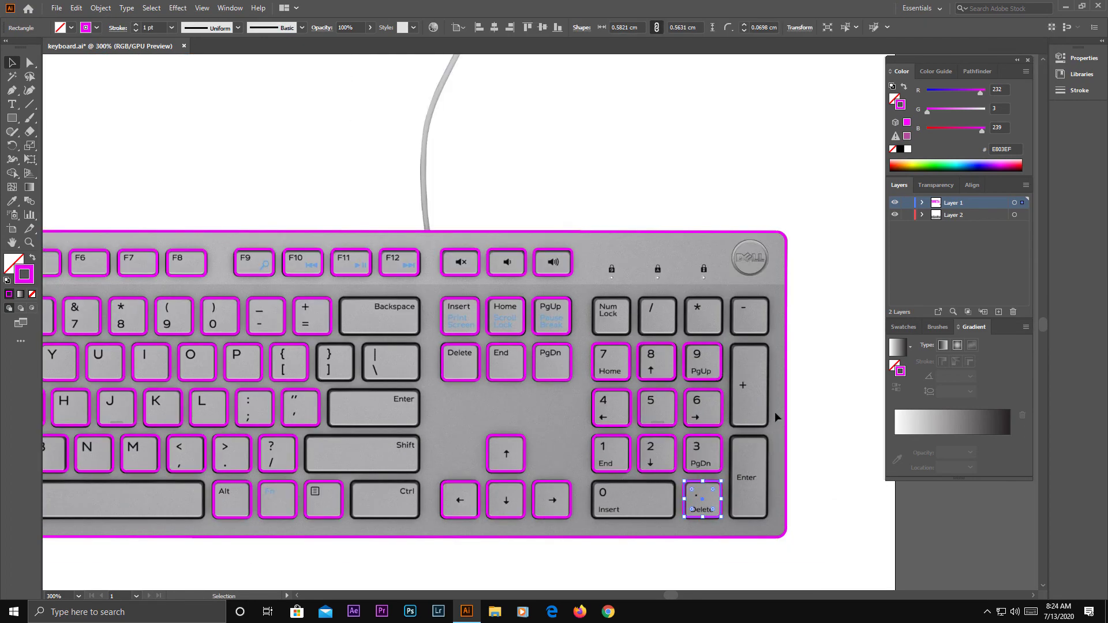
- Outline the Num Lock, /, * and - numpad keys, then save the document
left_click_drag(576, 372, 726, 327)
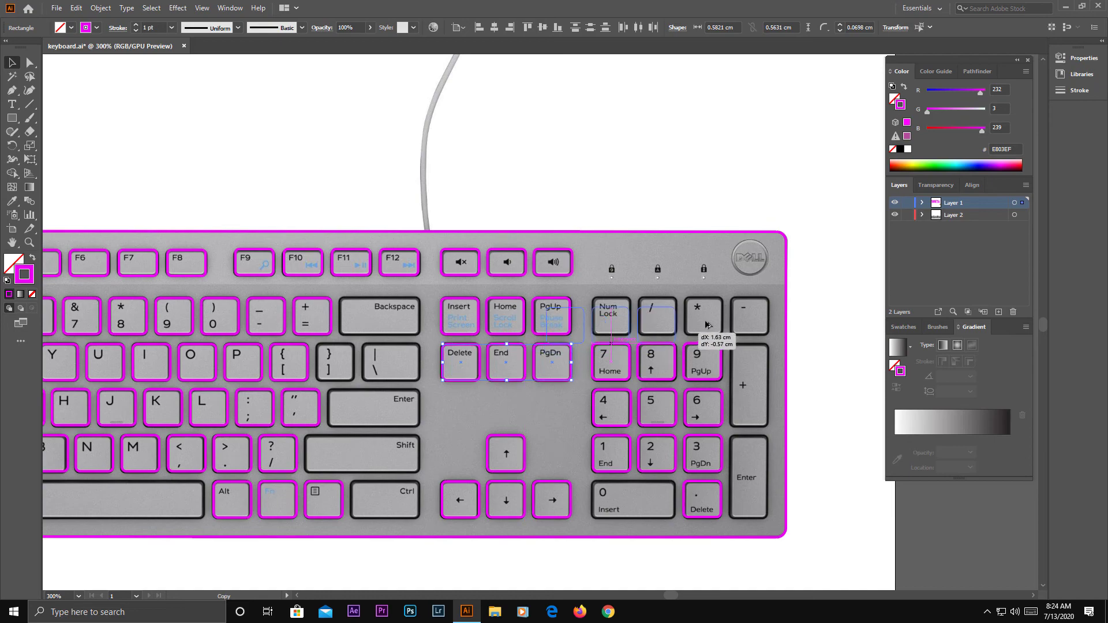
left_click(763, 368)
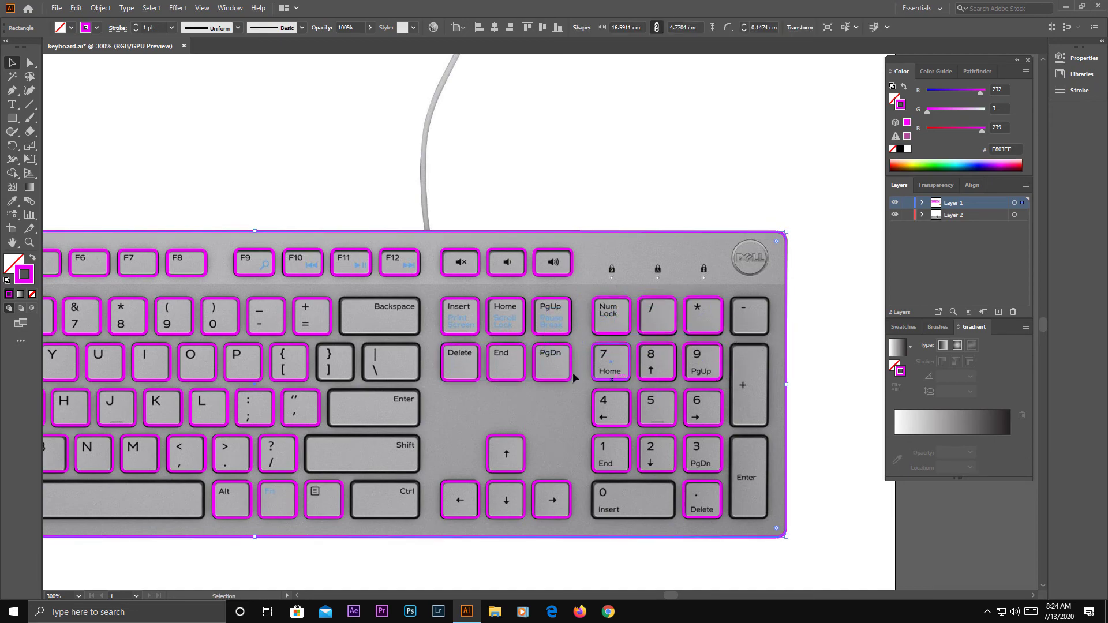
left_click_drag(573, 376, 776, 331)
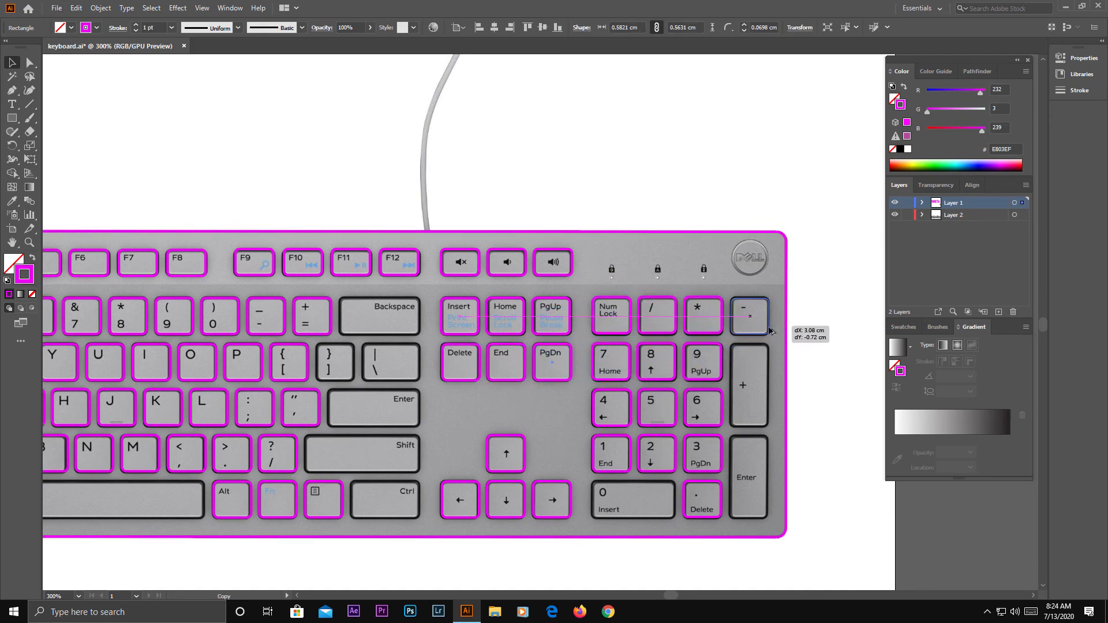
left_click(523, 464)
key("ctrl+0")
left_click(57, 9)
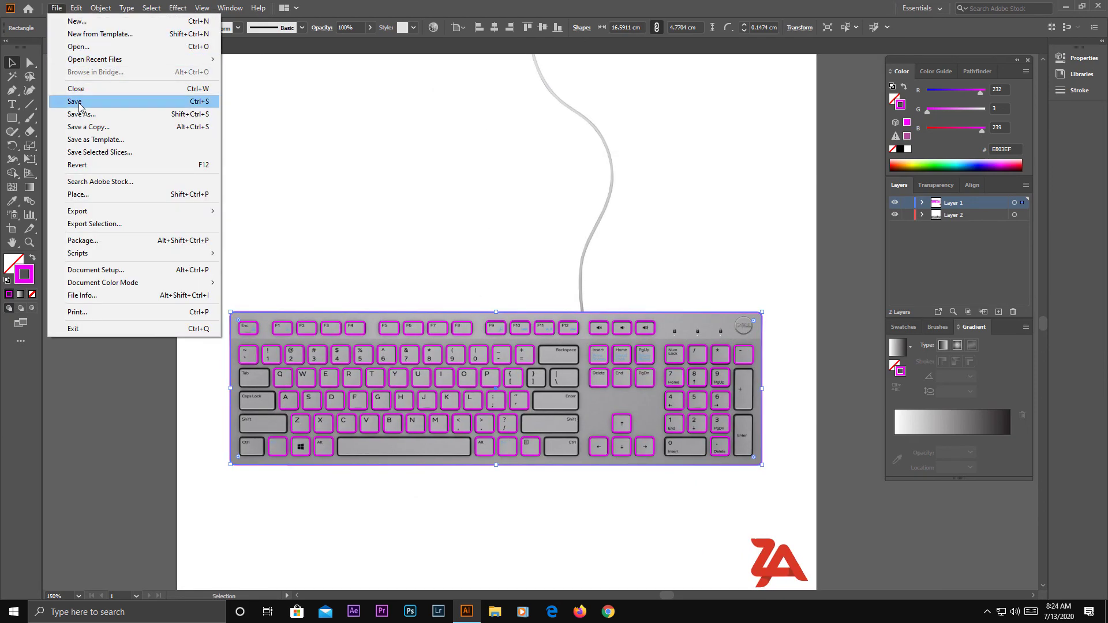
left_click(79, 107)
- Copy the opening-bracket outline onto the closing-bracket key
scroll(559, 396, "up", 4)
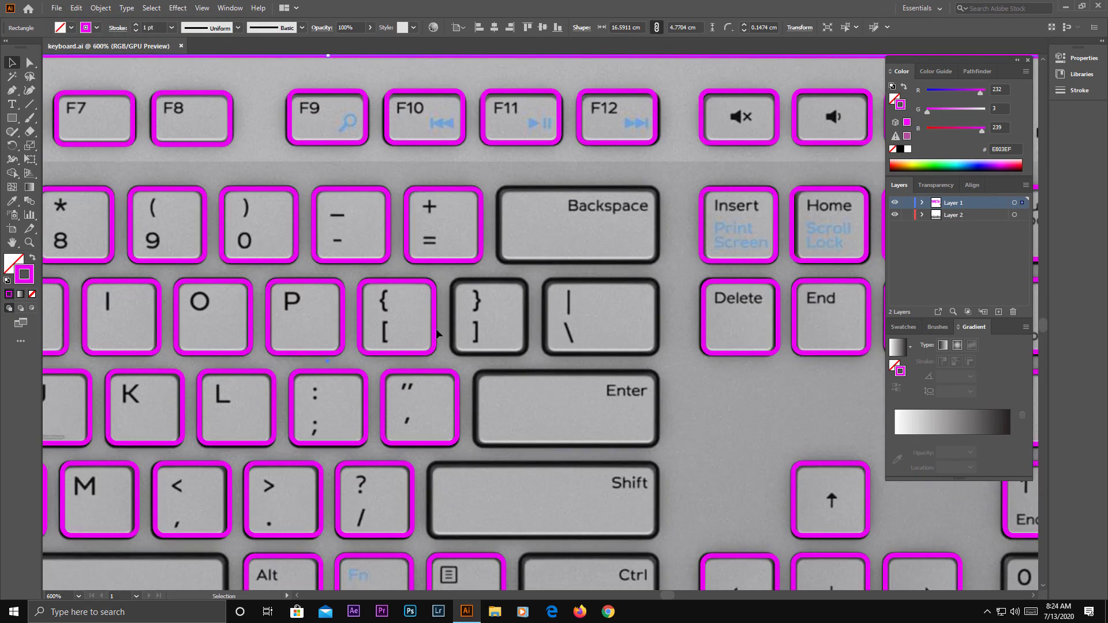
left_click_drag(433, 330, 527, 329)
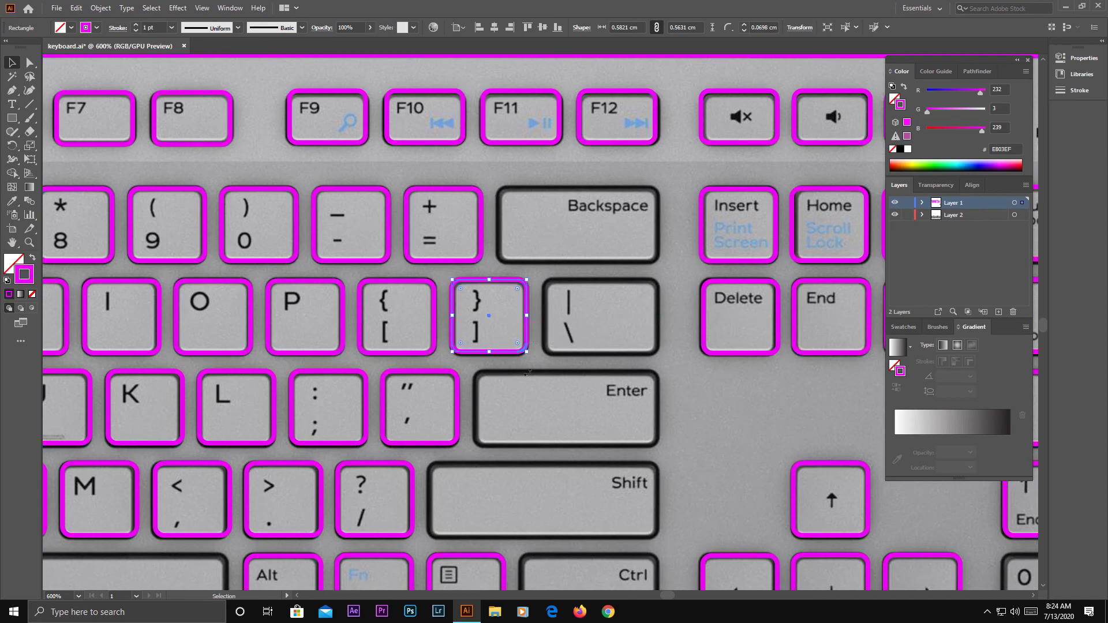
scroll(520, 346, "down", 3)
left_click(415, 512)
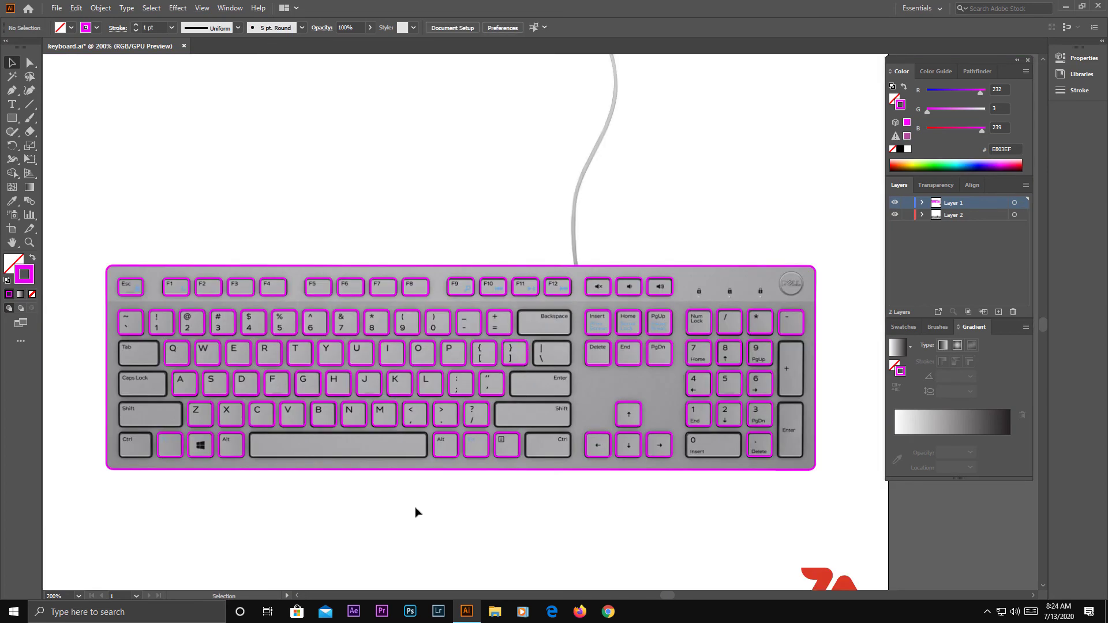
- Draw a magenta rectangle outline around the Tab key
left_click(894, 215)
key("m")
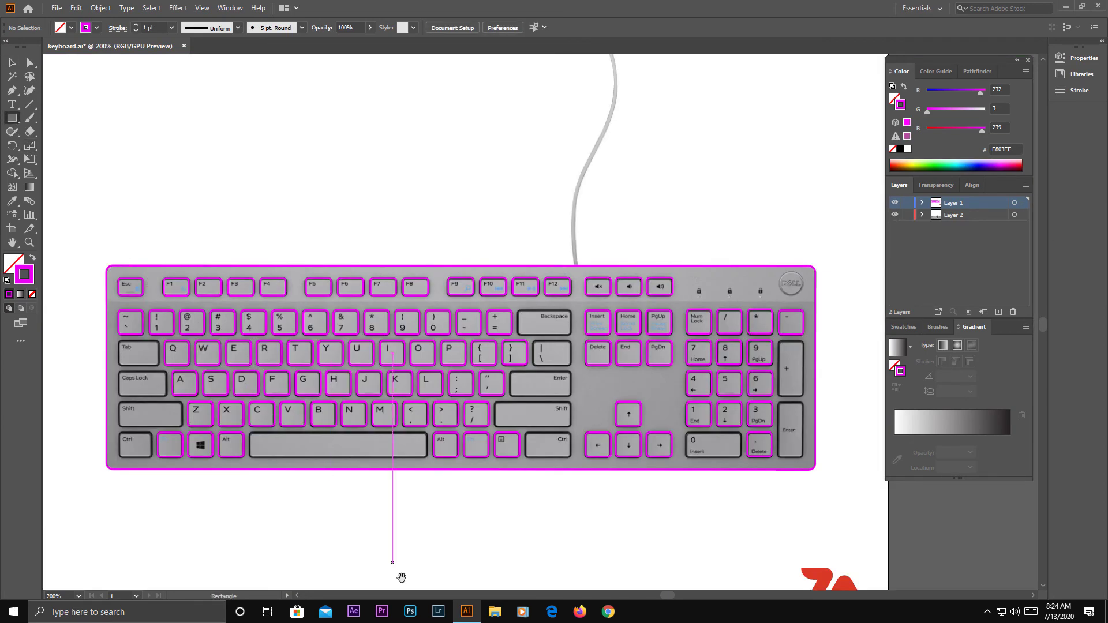
scroll(129, 358, "up", 4)
left_click_drag(90, 293, 251, 390)
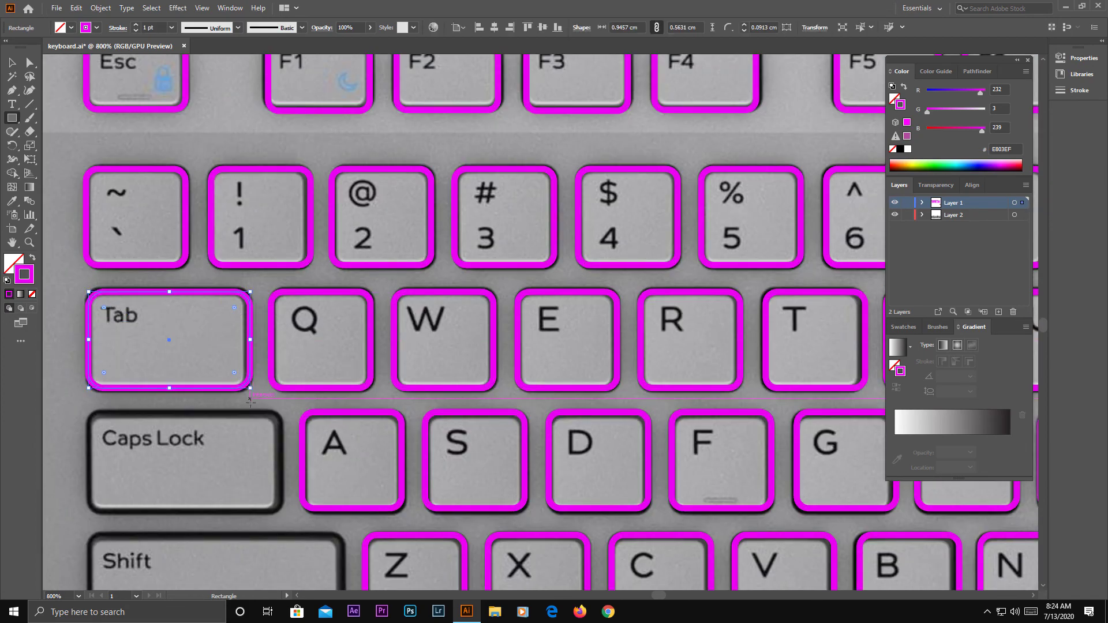
left_click(13, 62)
key("ctrl+shift+a")
scroll(21, 113, "down", 2)
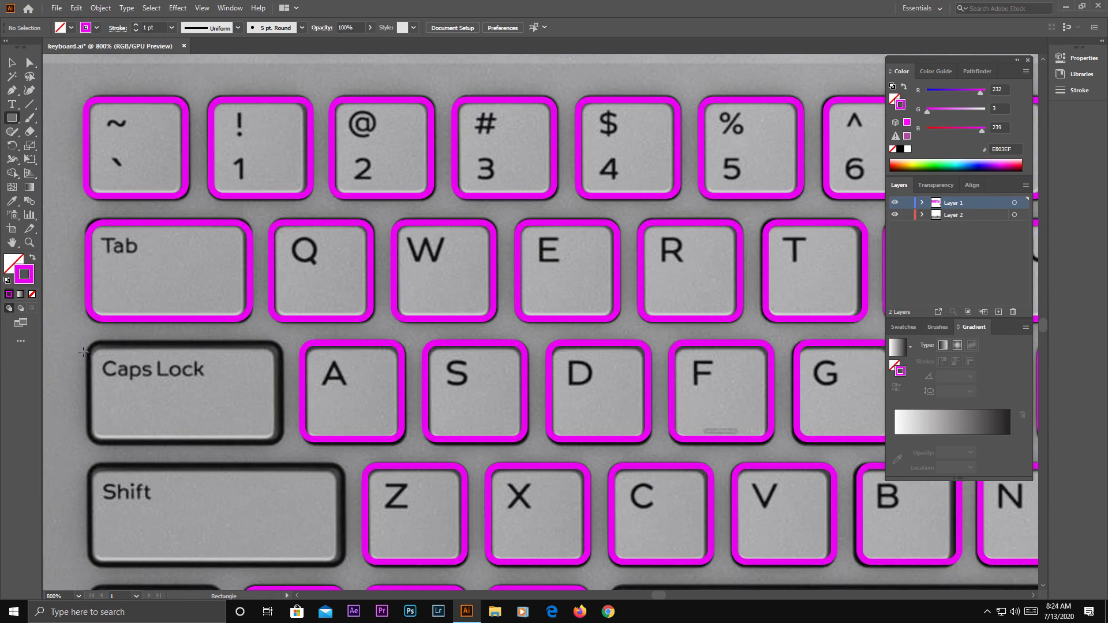
- Draw a rounded-corner rectangle around the Caps Lock key
left_click_drag(89, 342, 280, 442)
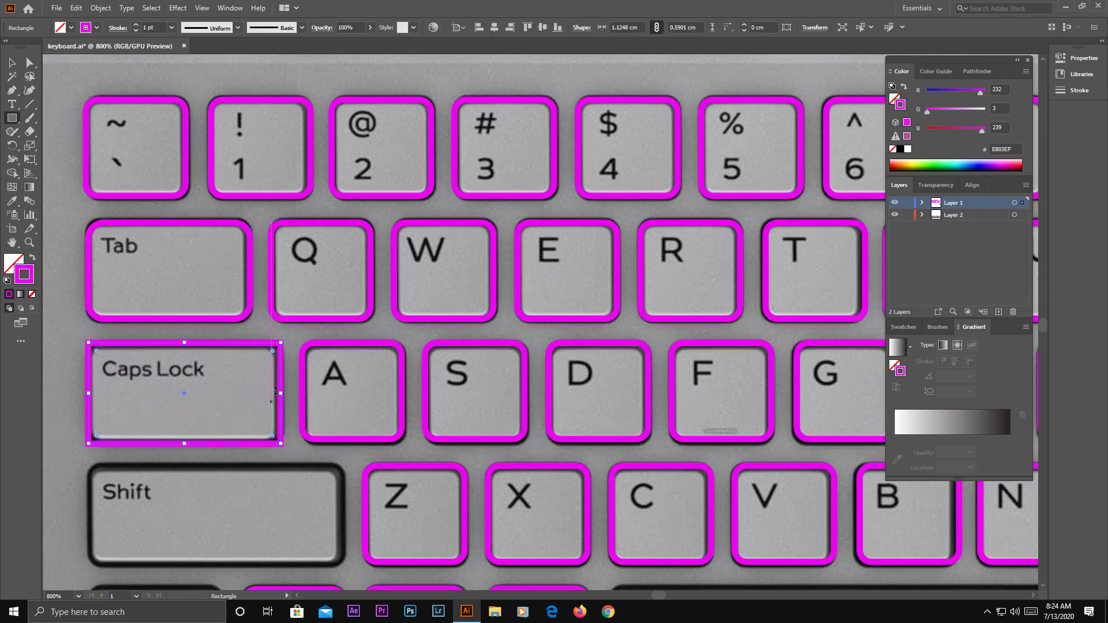
left_click_drag(270, 354, 263, 363)
left_click(272, 464)
key("Escape")
key("v")
scroll(341, 374, "down", 2)
left_click(102, 275)
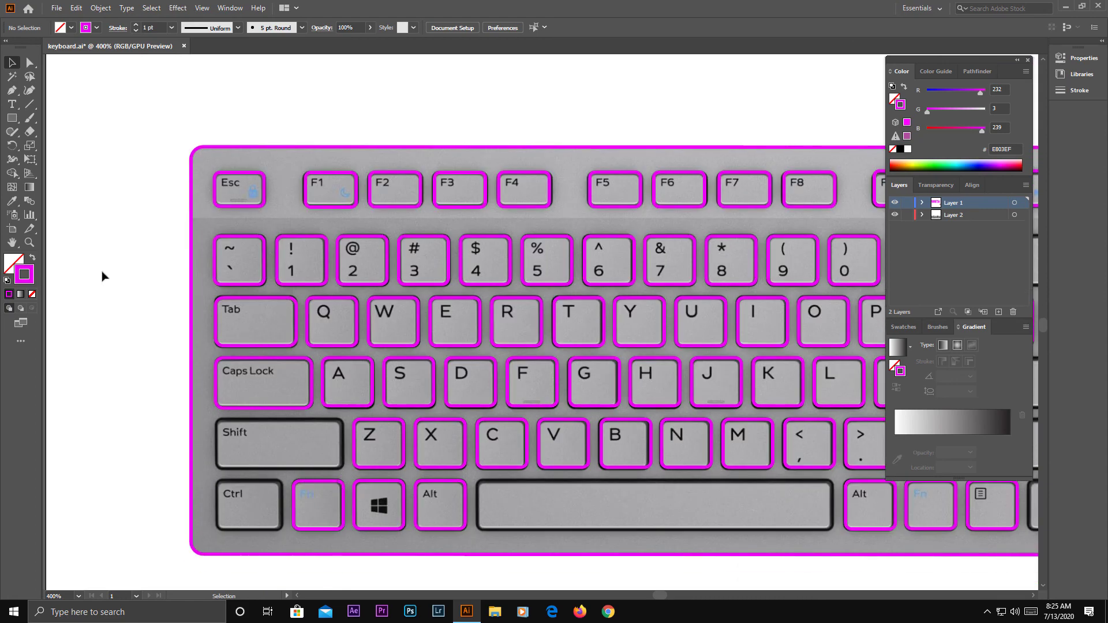
- Draw, fit and round a rectangle outline over the left Shift key
left_click_drag(216, 423, 341, 469)
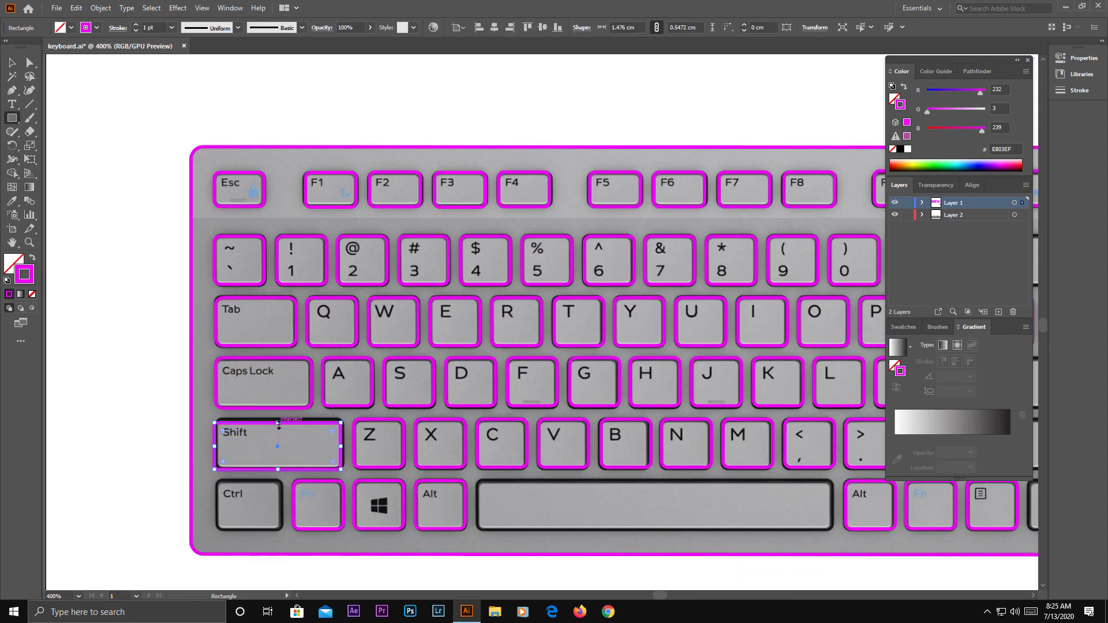
left_click_drag(279, 423, 278, 422)
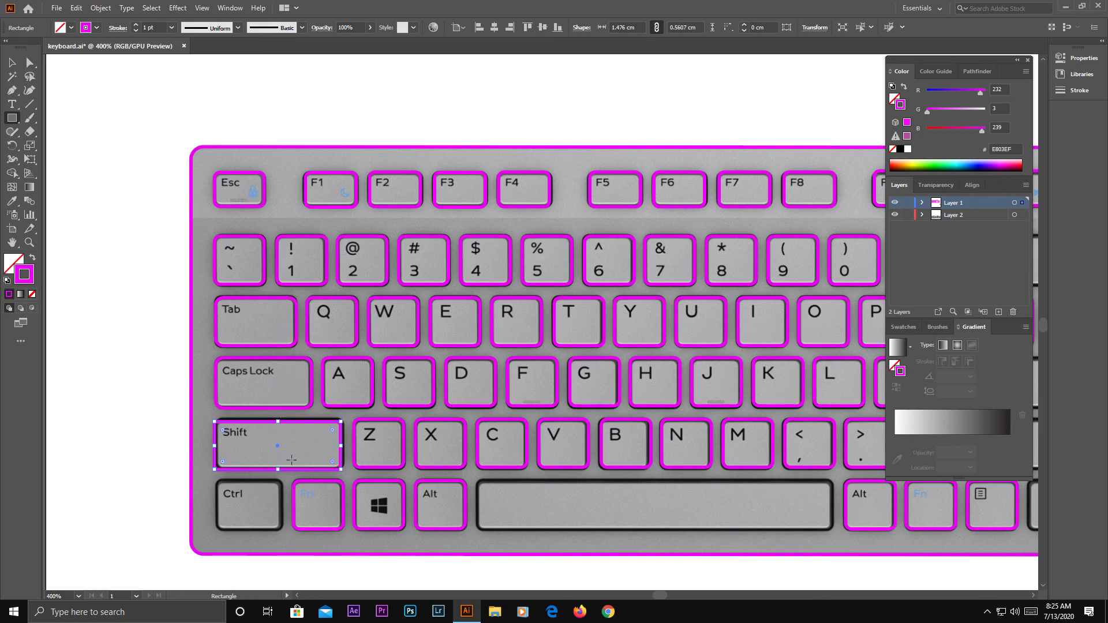
key("ctrl+plus")
left_click(11, 61)
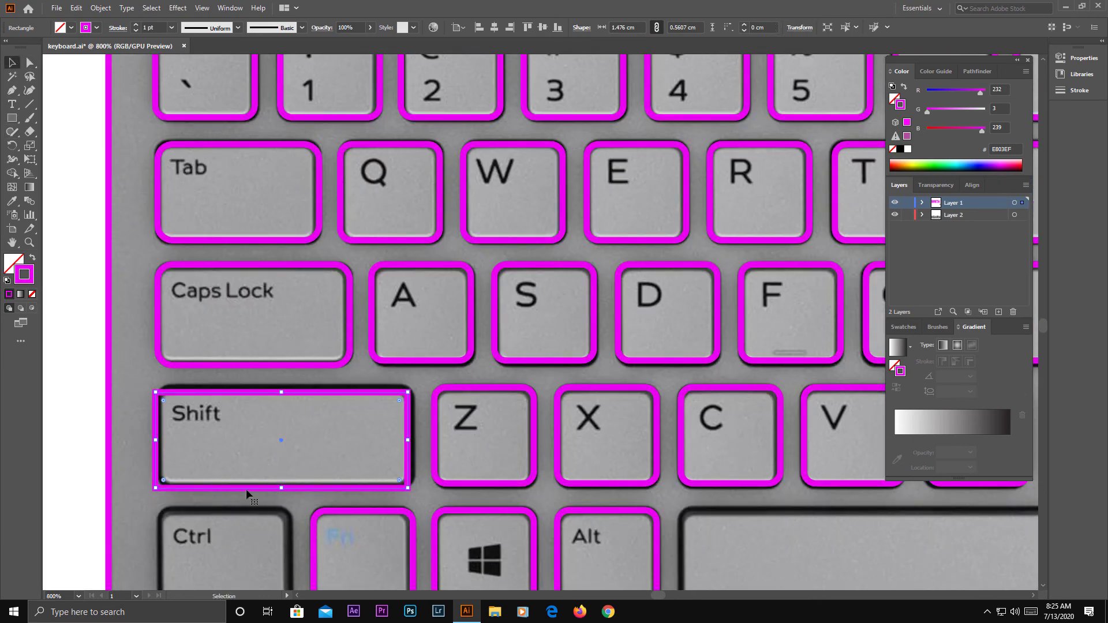
left_click_drag(246, 488, 250, 496)
left_click_drag(402, 401, 388, 422)
left_click_drag(302, 413, 301, 395)
left_click(280, 519)
scroll(317, 519, "down", 2)
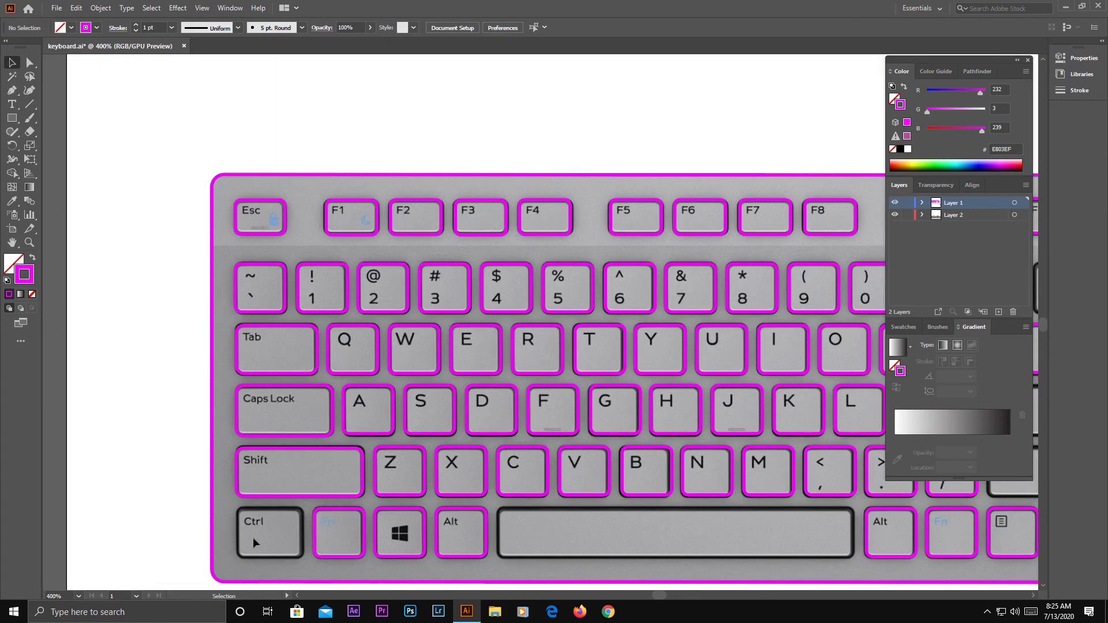
scroll(253, 538, "down", 1)
scroll(239, 479, "up", 2)
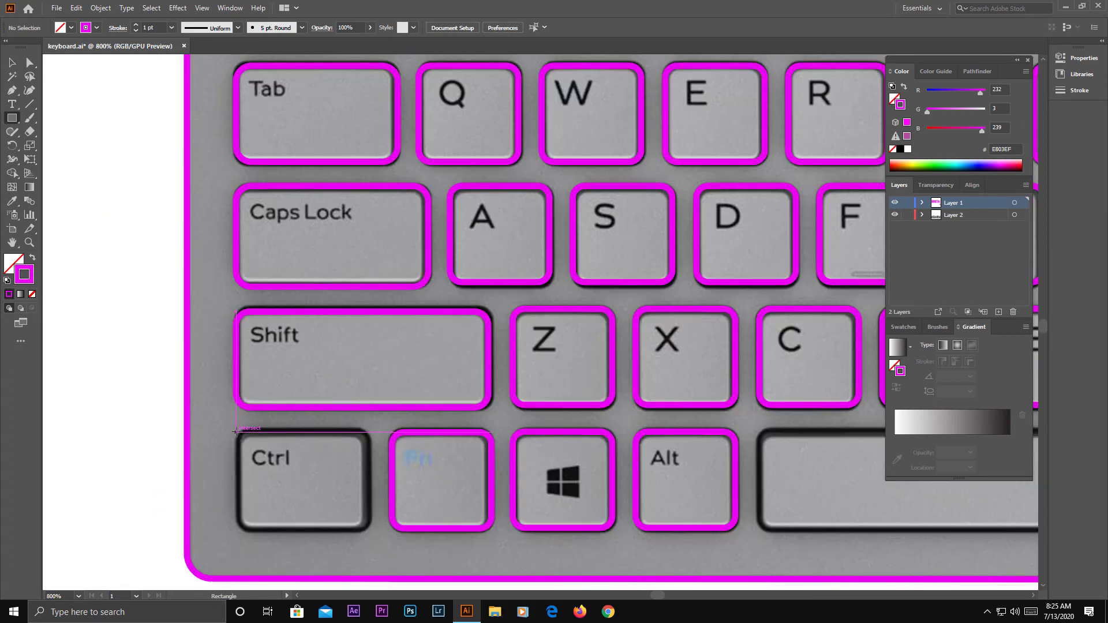
- Draw and resize a rounded rectangle outline over the left Ctrl key
left_click_drag(237, 431, 368, 530)
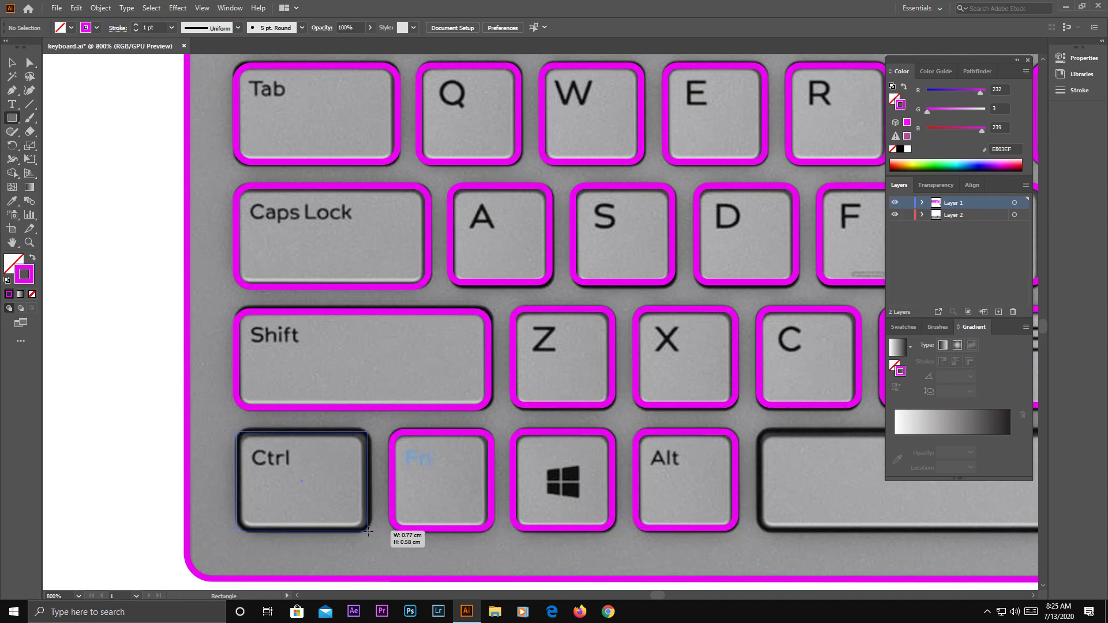
left_click_drag(356, 446, 357, 445)
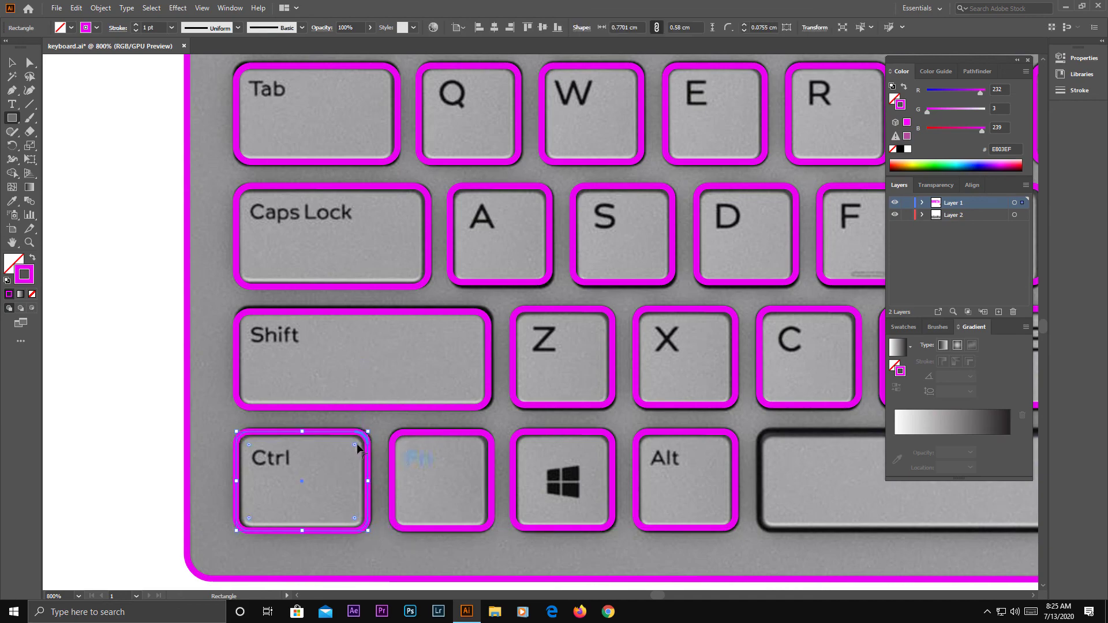
left_click_drag(497, 530, 369, 433)
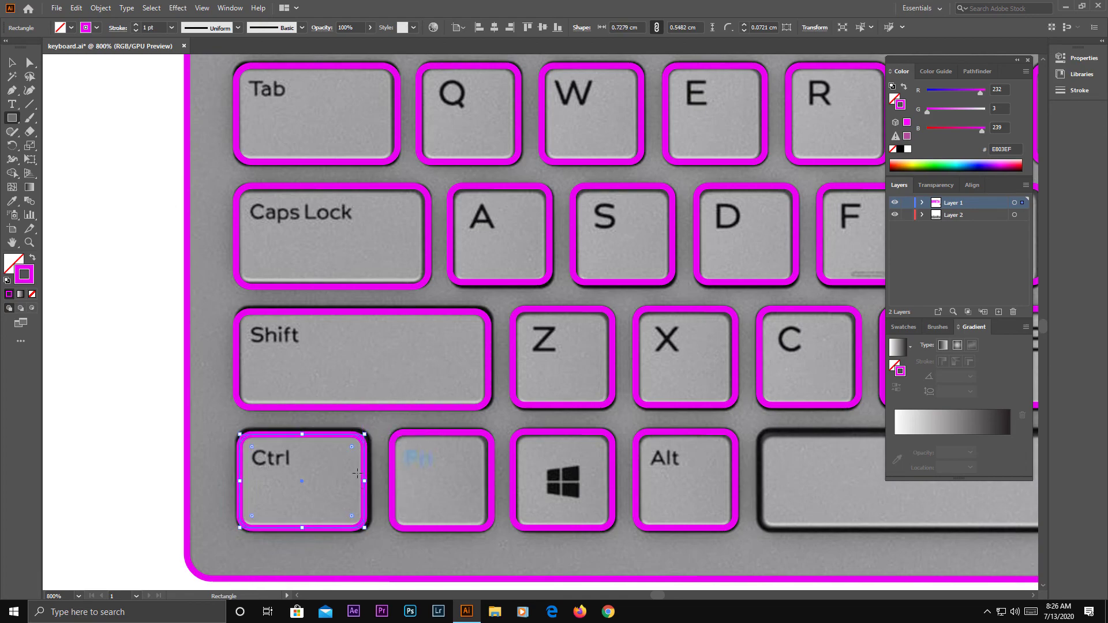
left_click(12, 62)
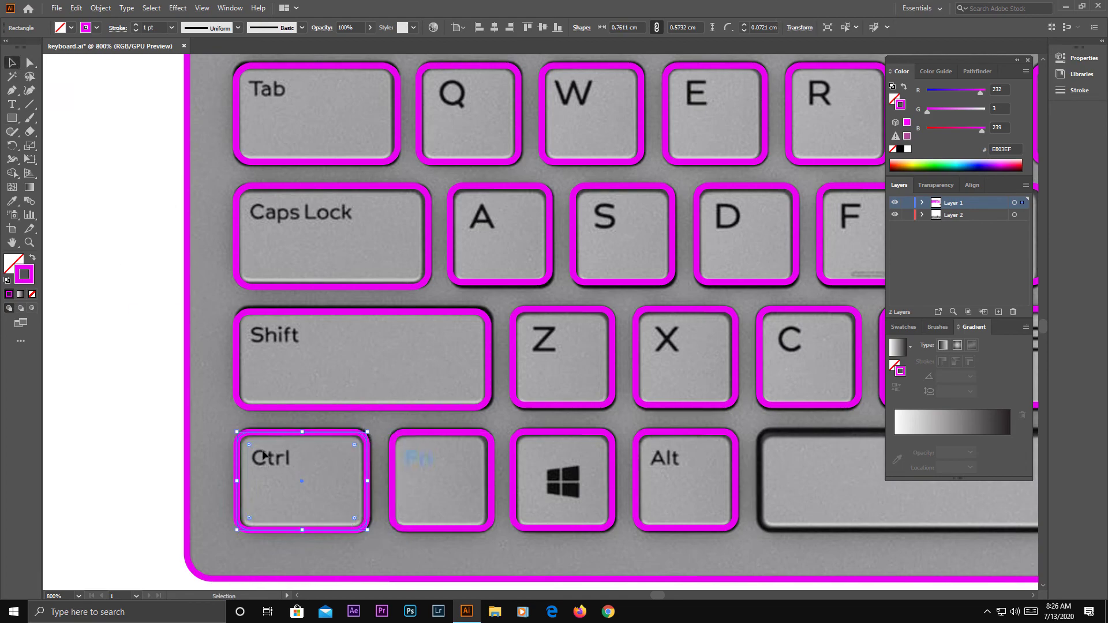
left_click(377, 479)
scroll(258, 484, "down", 4)
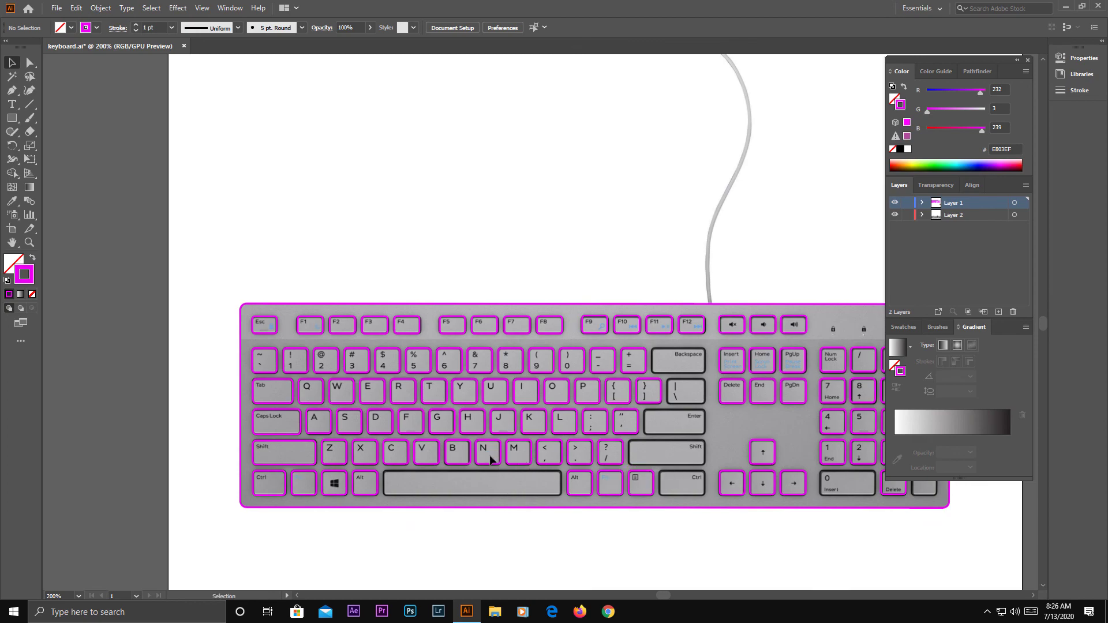
- Draw a rounded-corner rectangle outline over the spacebar
scroll(490, 455, "up", 2)
left_click(76, 7)
left_click(108, 110)
left_click(11, 117)
scroll(279, 404, "down", 1)
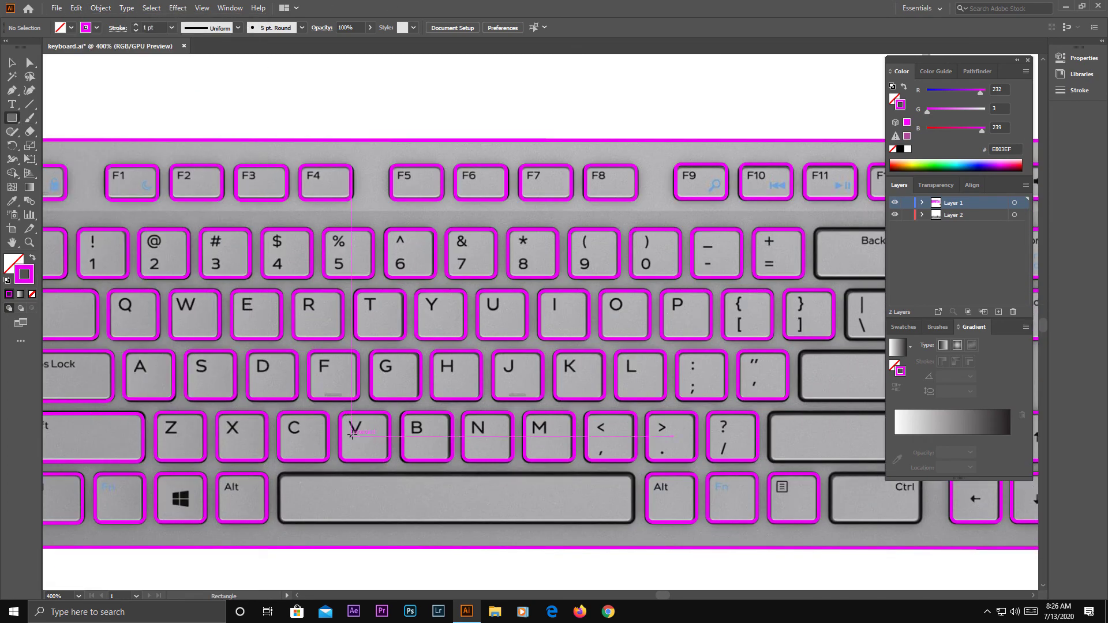
left_click(279, 460)
left_click(581, 358)
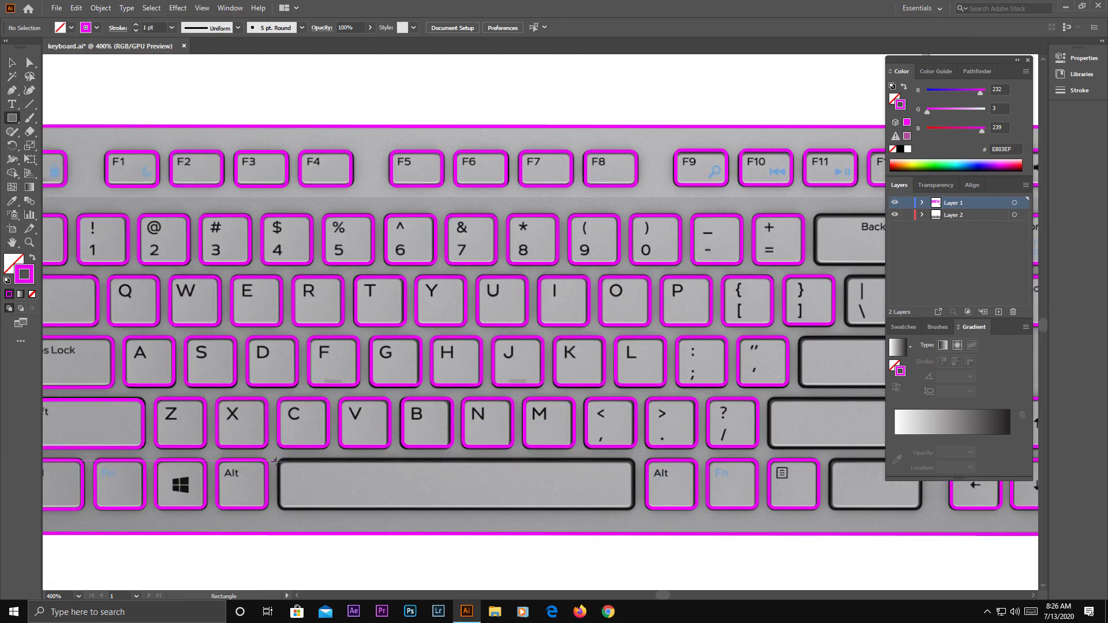
left_click_drag(279, 460, 634, 509)
left_click_drag(627, 468, 623, 472)
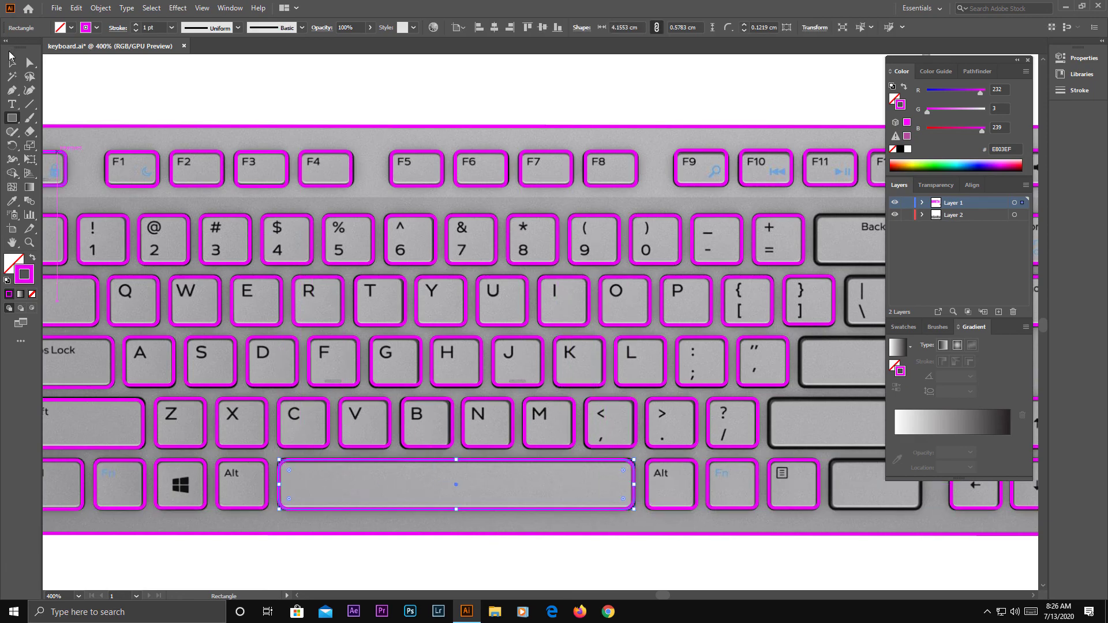
left_click(10, 57)
left_click(657, 518)
- Draw a rounded-corner rectangle outline over the Backspace key
key("ctrl+minus")
scroll(694, 490, "down", 1)
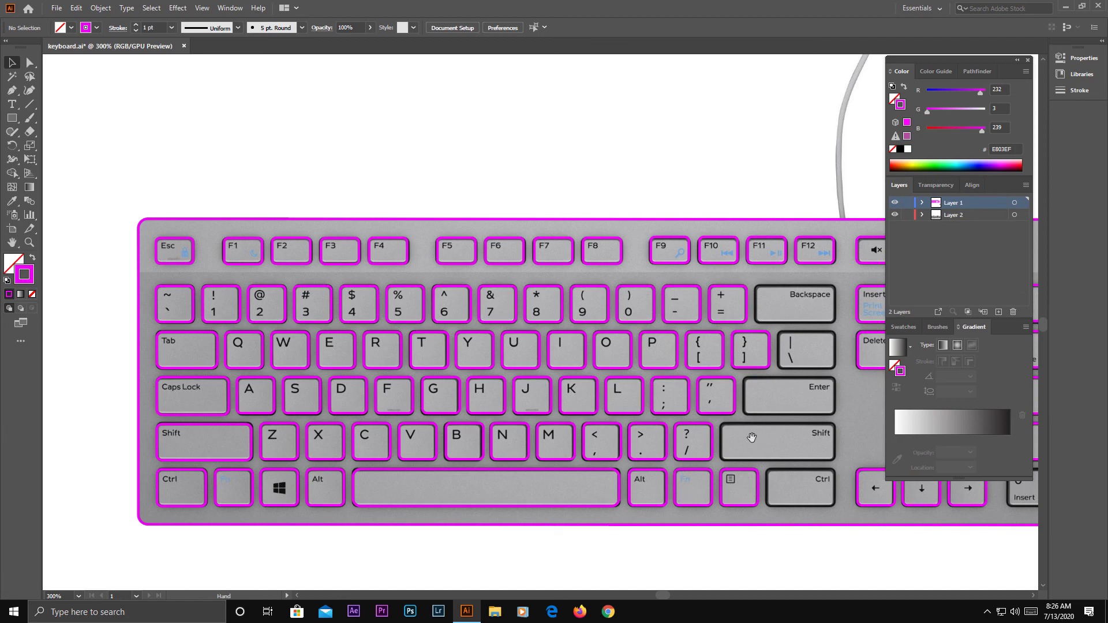
left_click_drag(751, 437, 416, 444)
key("ctrl+plus")
key("ctrl+plus")
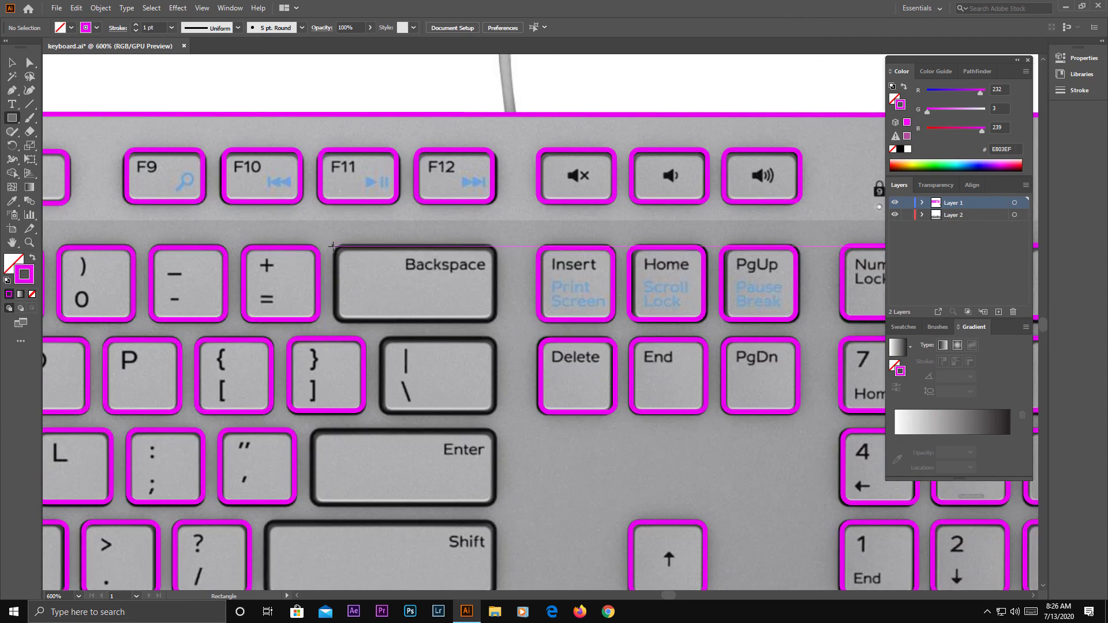
left_click_drag(332, 246, 495, 319)
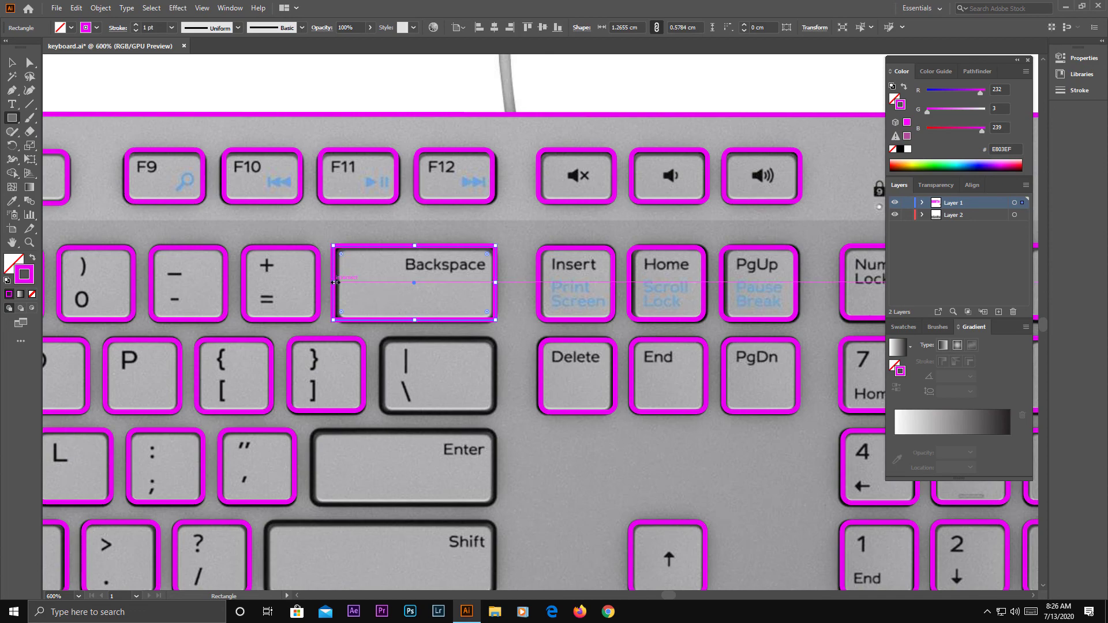
left_click_drag(485, 261, 486, 261)
- Trace rounded rectangle outlines over the backslash and Enter keys
scroll(481, 345, "down", 2)
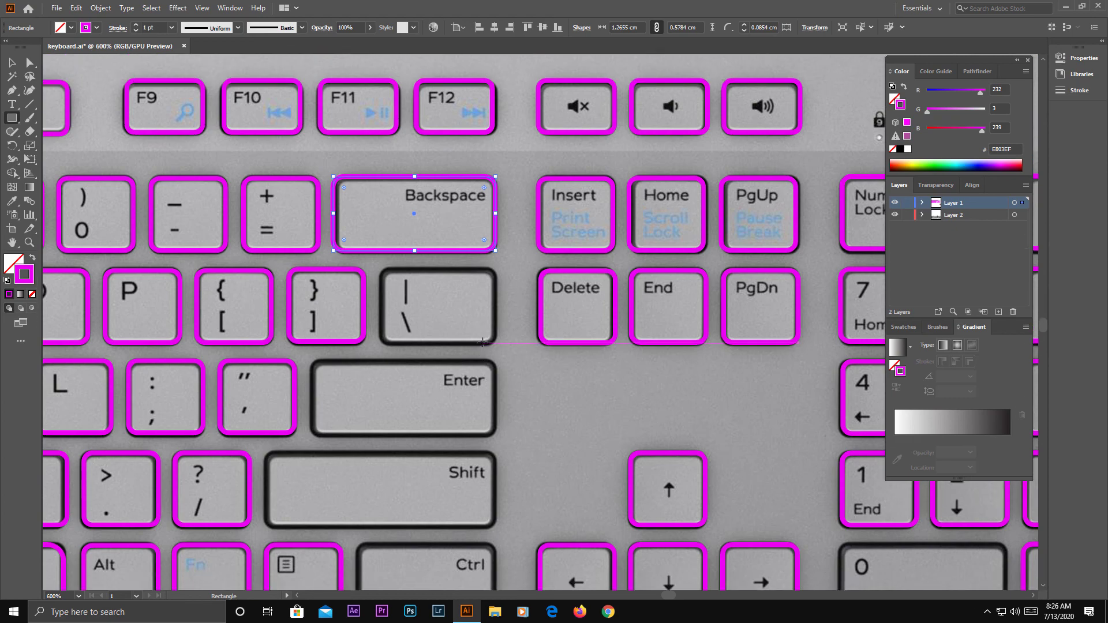
left_click_drag(378, 269, 496, 345)
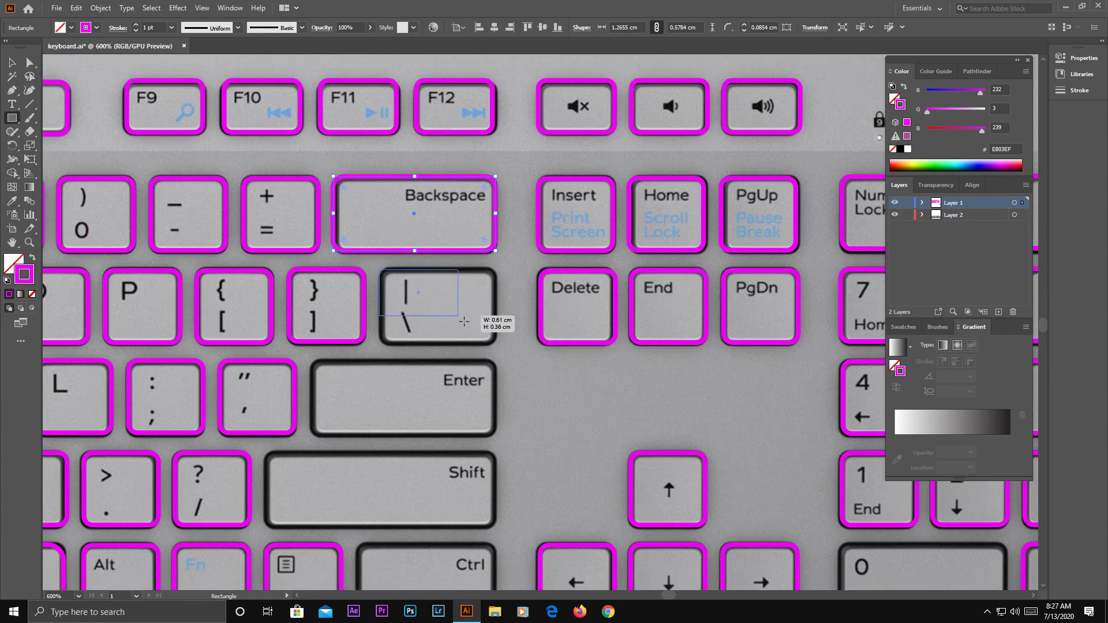
left_click_drag(485, 283, 458, 343)
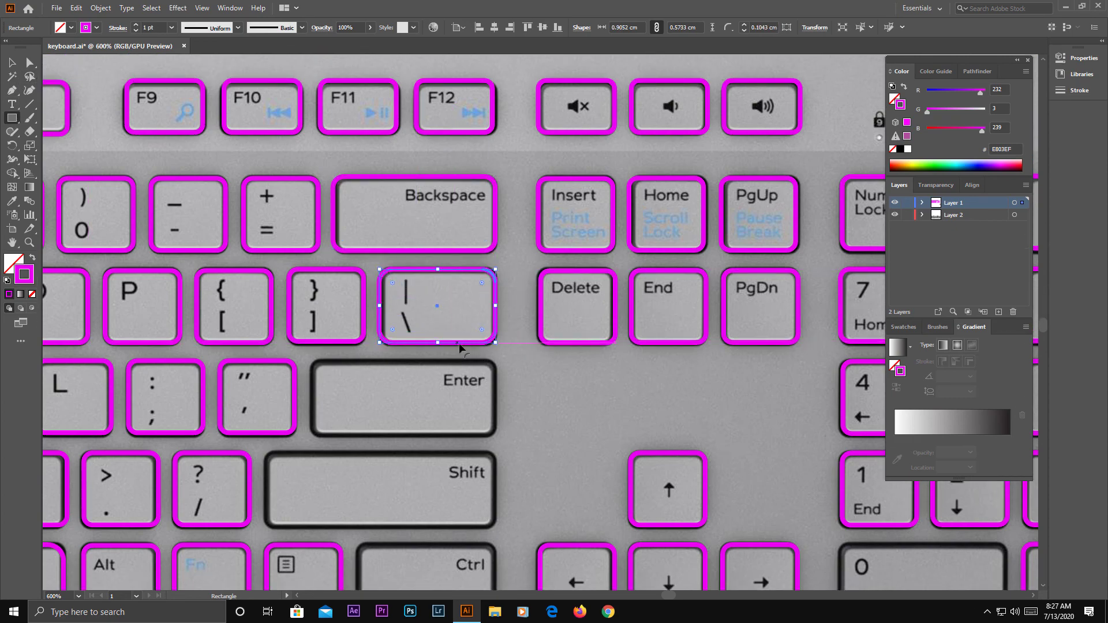
scroll(456, 338, "down", 2)
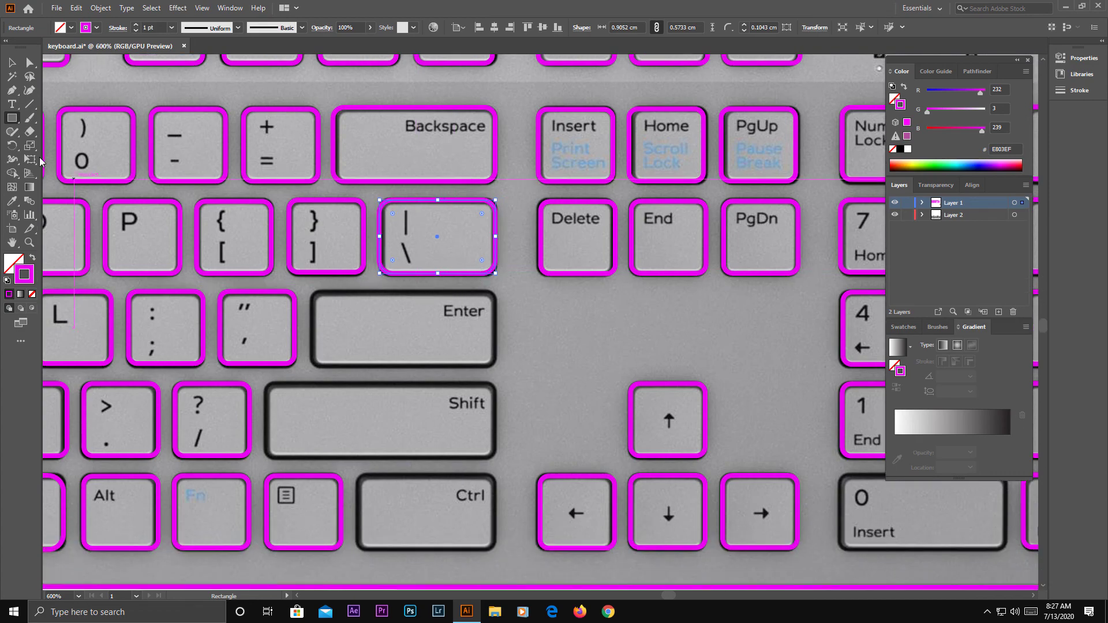
left_click_drag(311, 292, 499, 364)
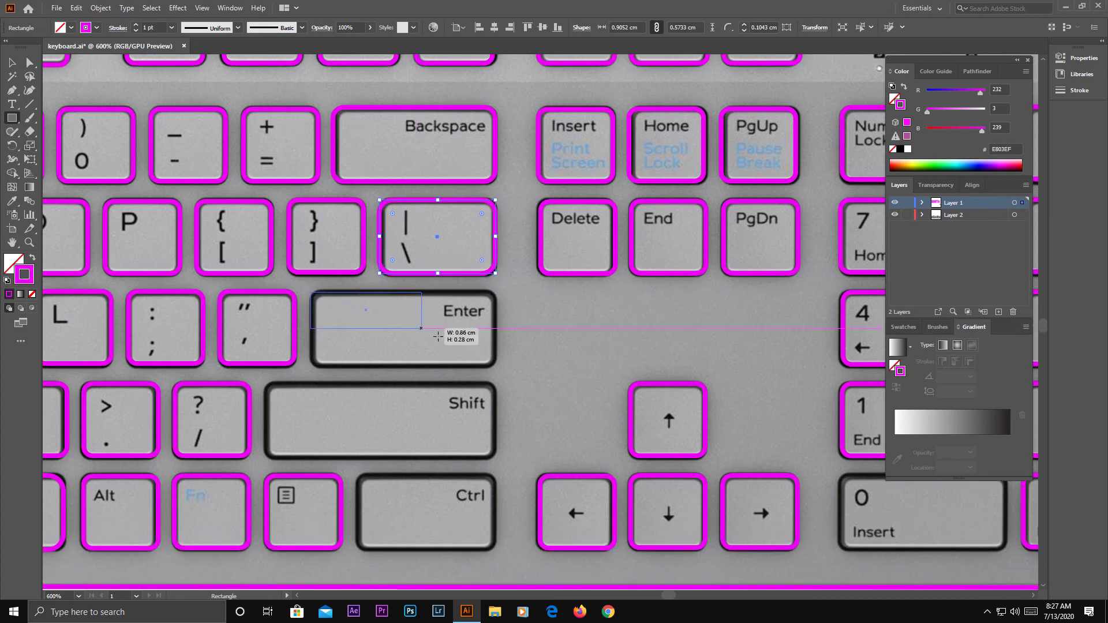
left_click_drag(487, 302, 508, 317)
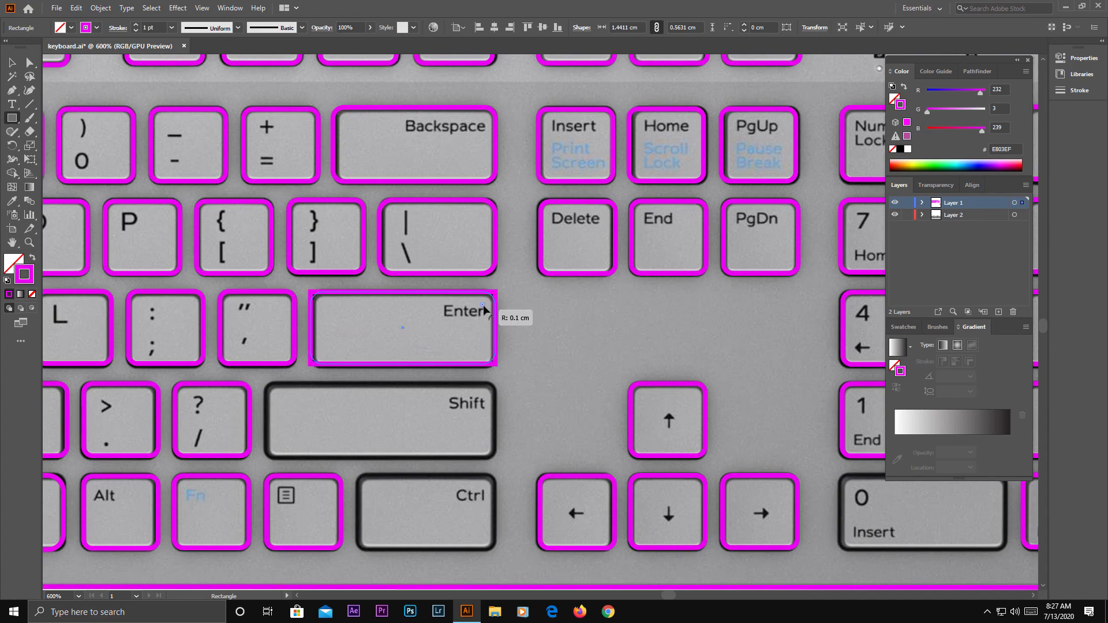
- Trace rounded rectangle outlines over the right Shift and right Ctrl keys
scroll(508, 317, "down", 1)
mouse_move(267, 343)
left_mouse_down()
mouse_move(392, 395)
mouse_move(496, 416)
left_mouse_up()
left_click_drag(486, 353, 485, 357)
scroll(422, 377, "down", 1)
left_click_drag(358, 408, 495, 481)
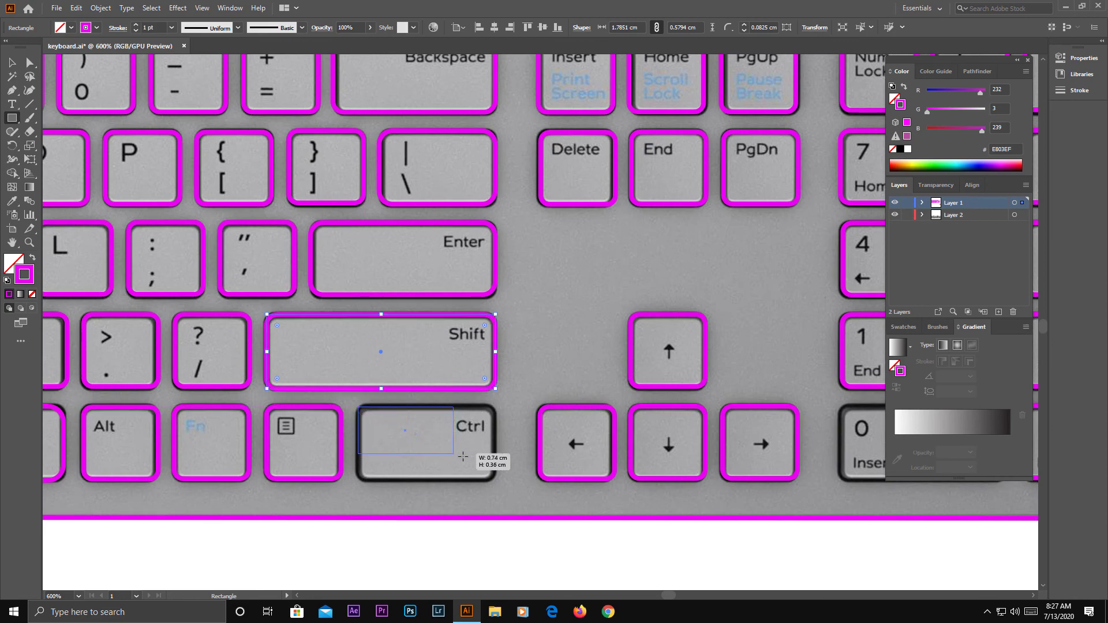
left_click_drag(369, 417, 372, 417)
- Save the keyboard file
key("v")
left_click(576, 370)
scroll(576, 369, "down", 5)
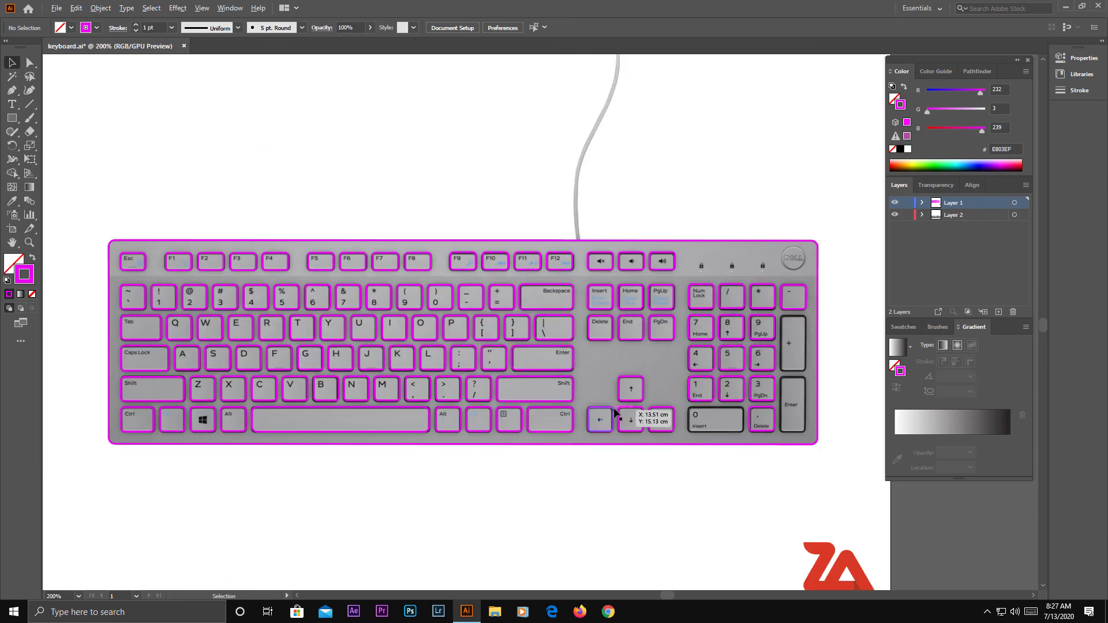
scroll(671, 378, "up", 1)
scroll(444, 397, "up", 4)
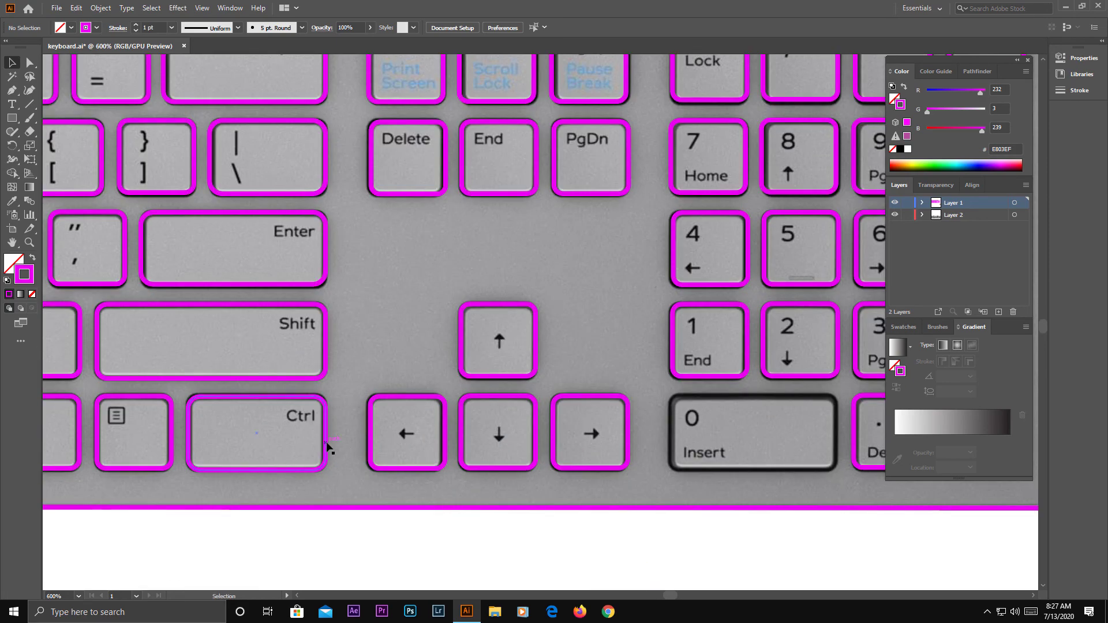
left_click(56, 8)
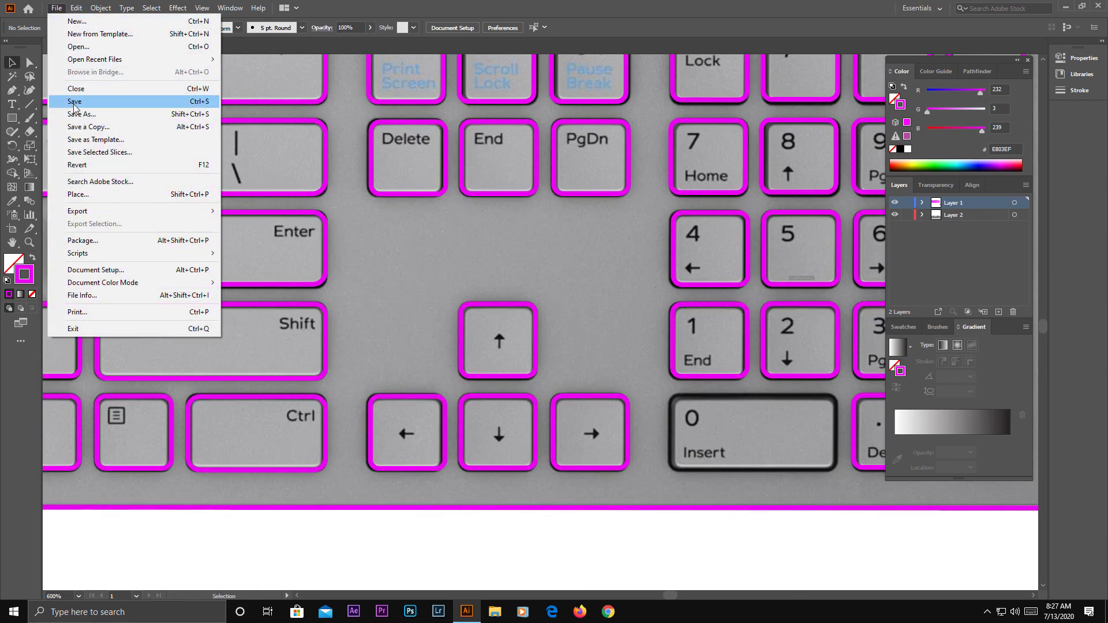
left_click(73, 105)
- Trace a rounded-corner rectangle over the numpad 0 key
key("m")
mouse_move(677, 407)
left_mouse_down()
mouse_move(445, 367)
mouse_move(605, 430)
left_mouse_up()
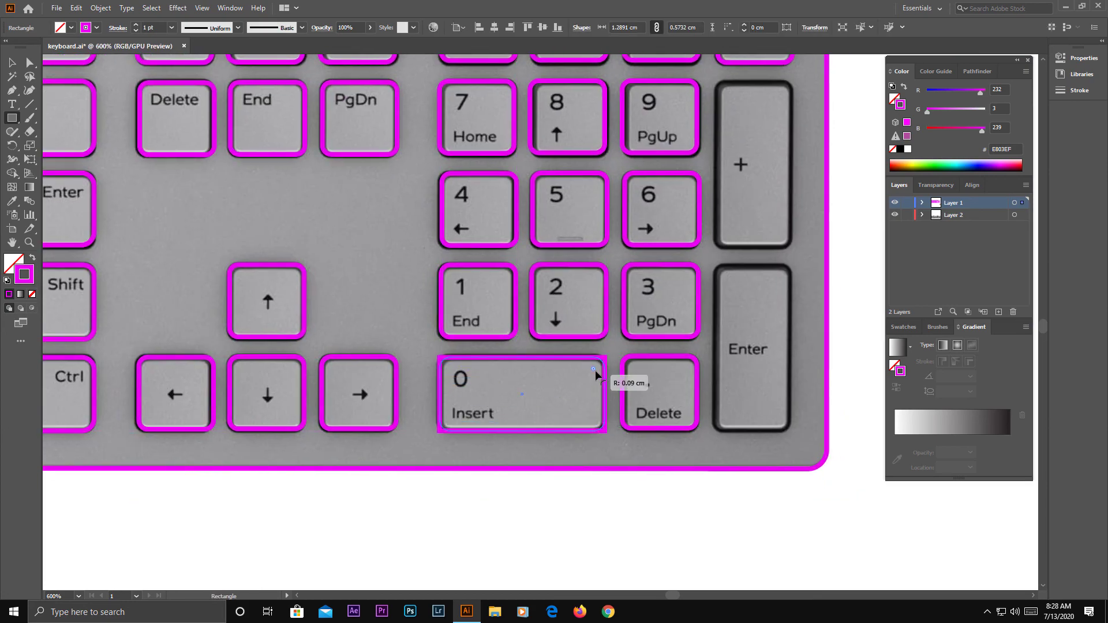
left_click_drag(598, 366, 588, 374)
scroll(613, 398, "down", 2)
scroll(817, 361, "up", 2)
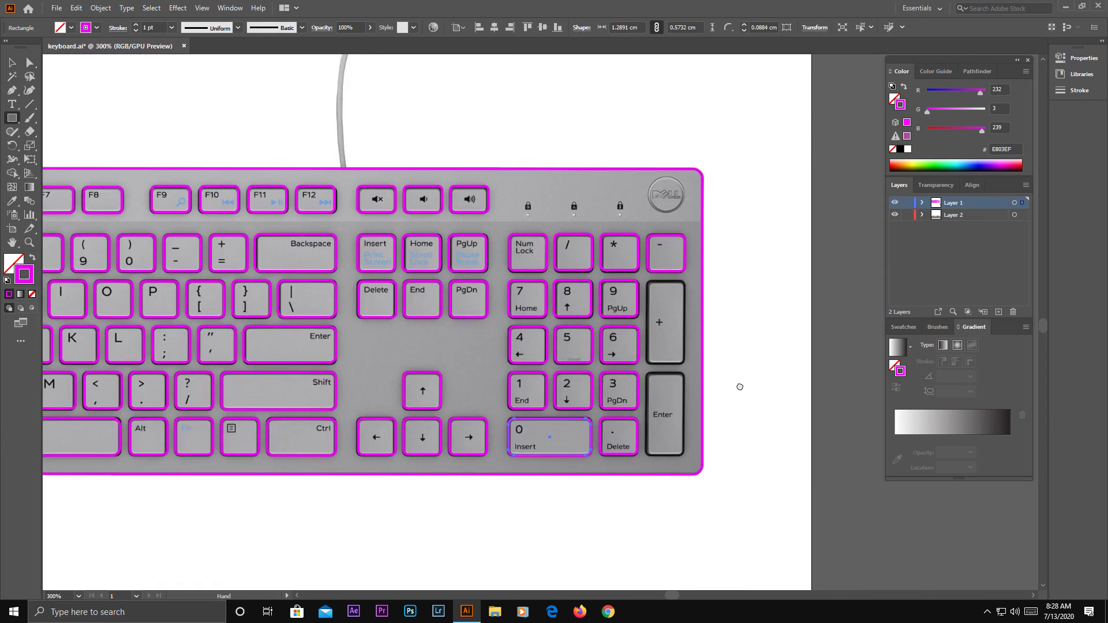
scroll(740, 384, "up", 2)
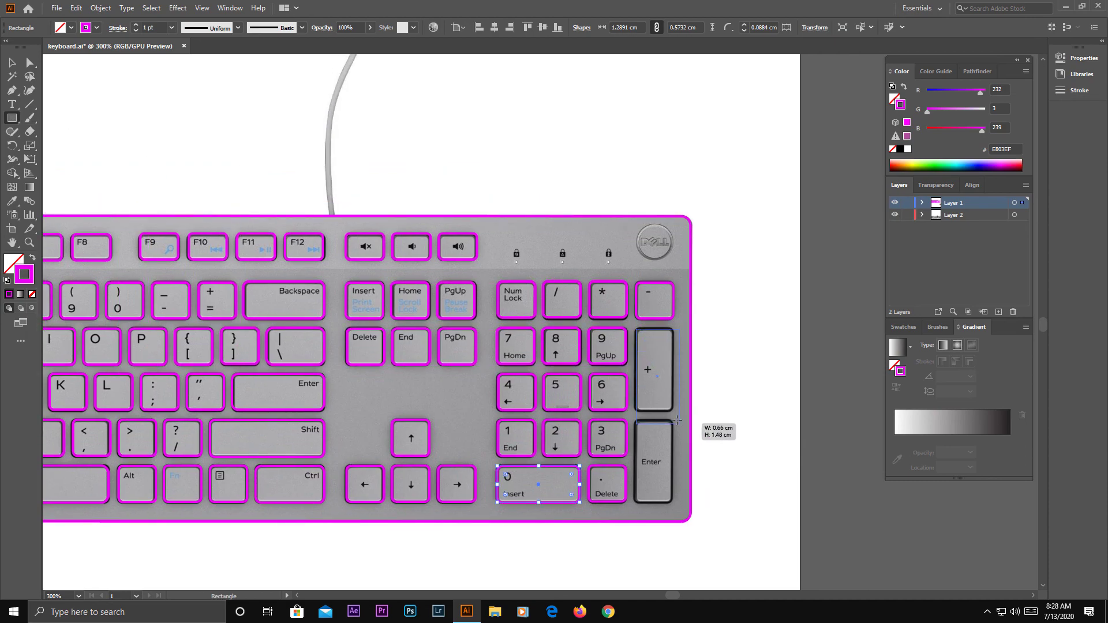
- Trace a rounded rectangle over the tall numpad + key, shortened to fit
left_click_drag(635, 329, 673, 411)
scroll(658, 404, "up", 1)
left_click_drag(670, 315, 653, 369)
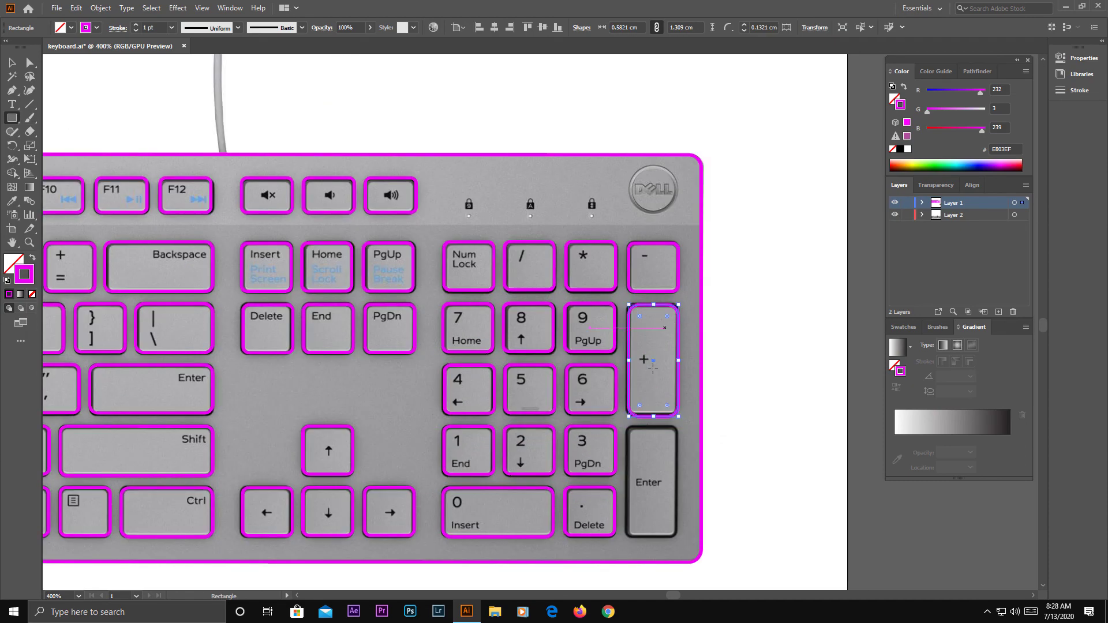
left_click_drag(653, 416, 654, 414)
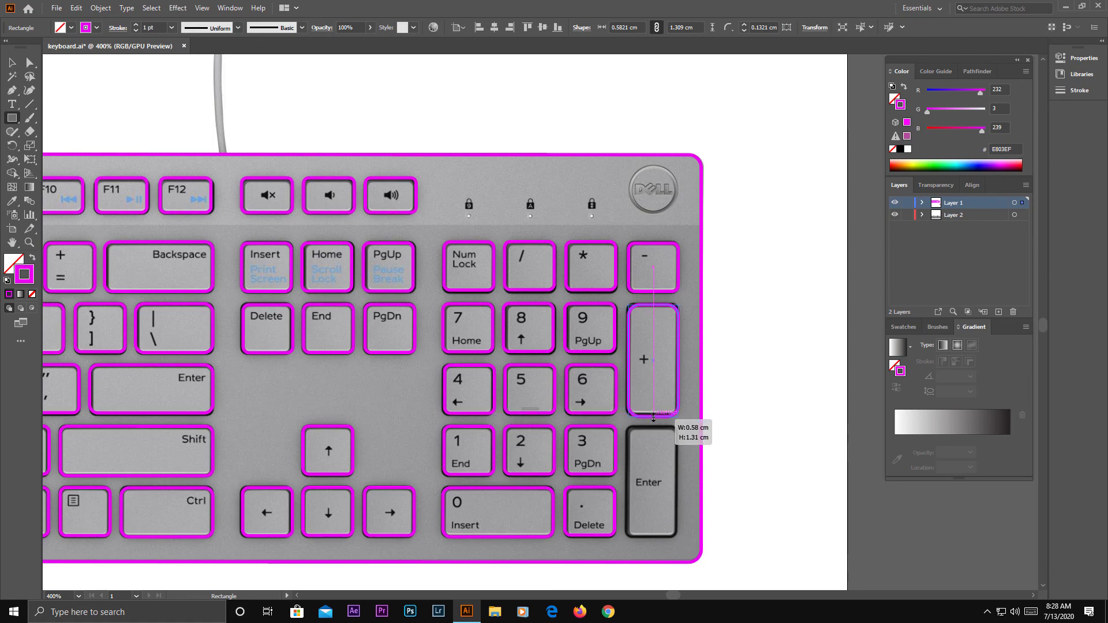
key("v")
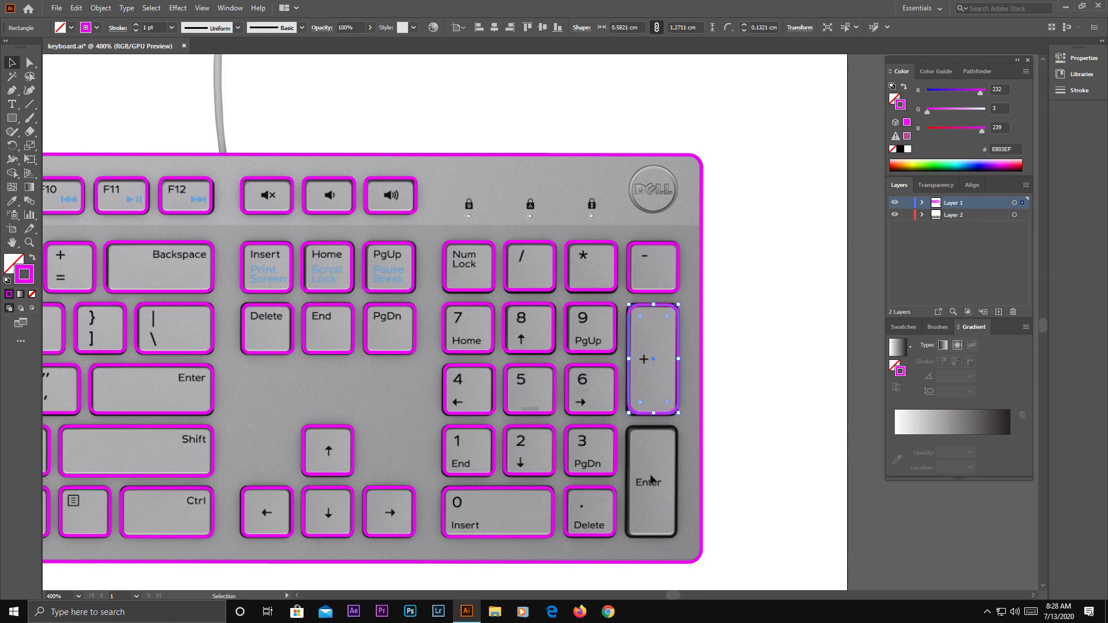
left_click(662, 448)
left_click(654, 415)
- Trace a rounded rectangle over the tall numpad Enter key
left_click(11, 117)
left_click_drag(679, 427, 626, 537)
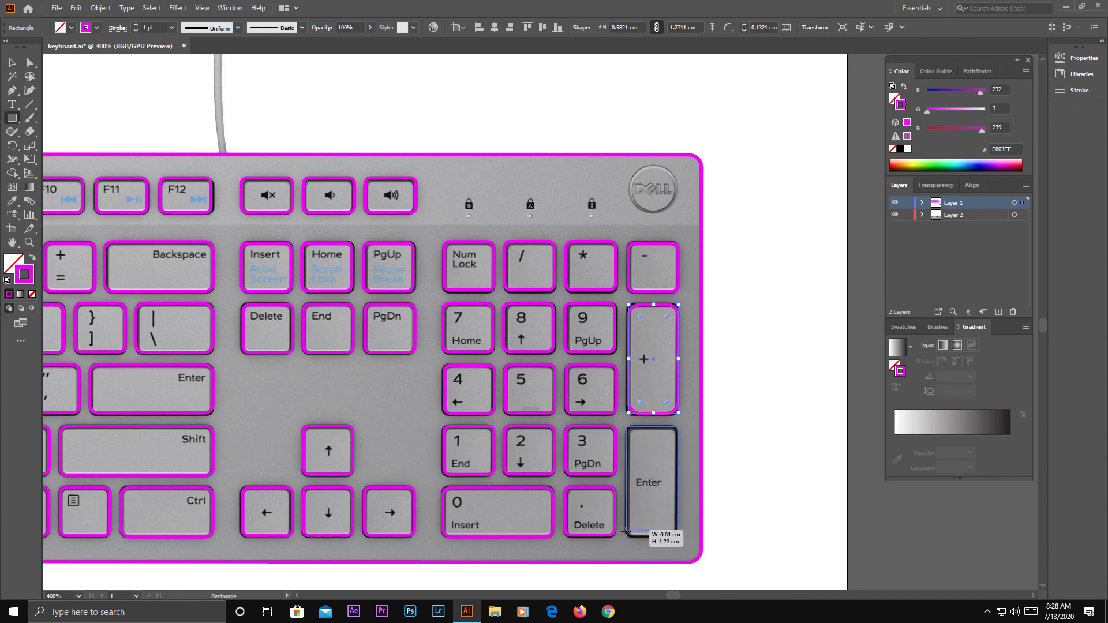
left_click_drag(670, 434, 673, 440)
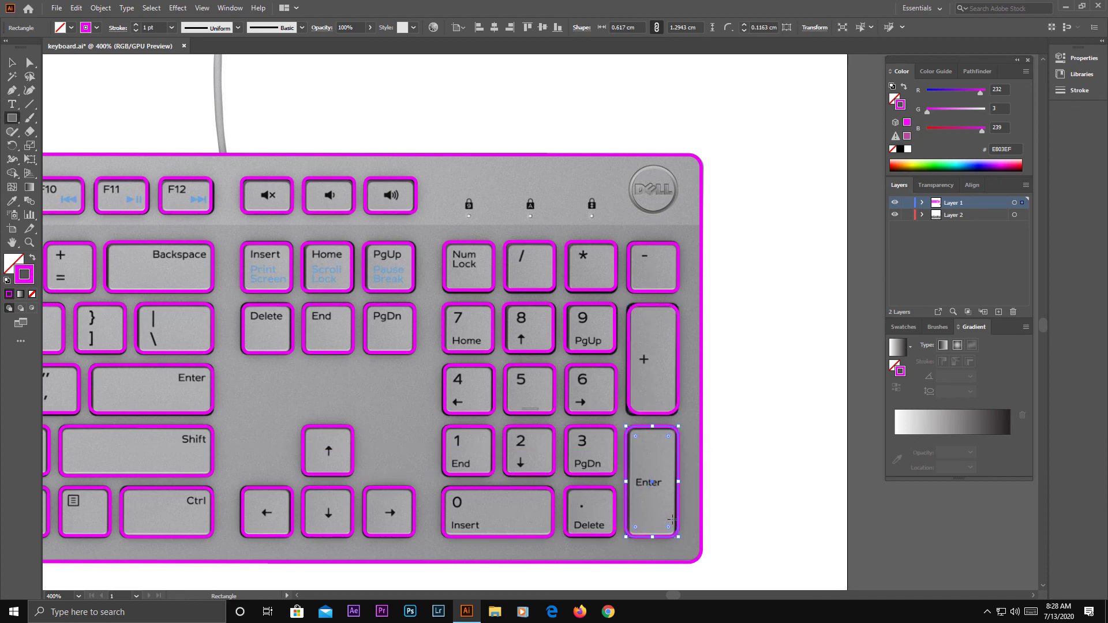
key("v")
left_click(672, 480)
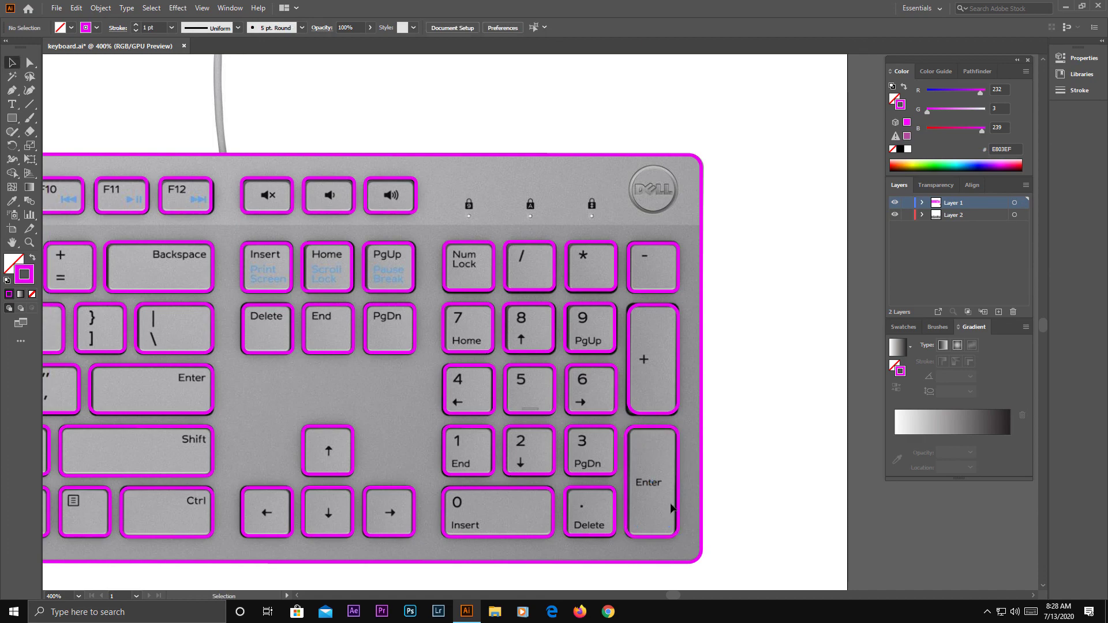
left_click(628, 485)
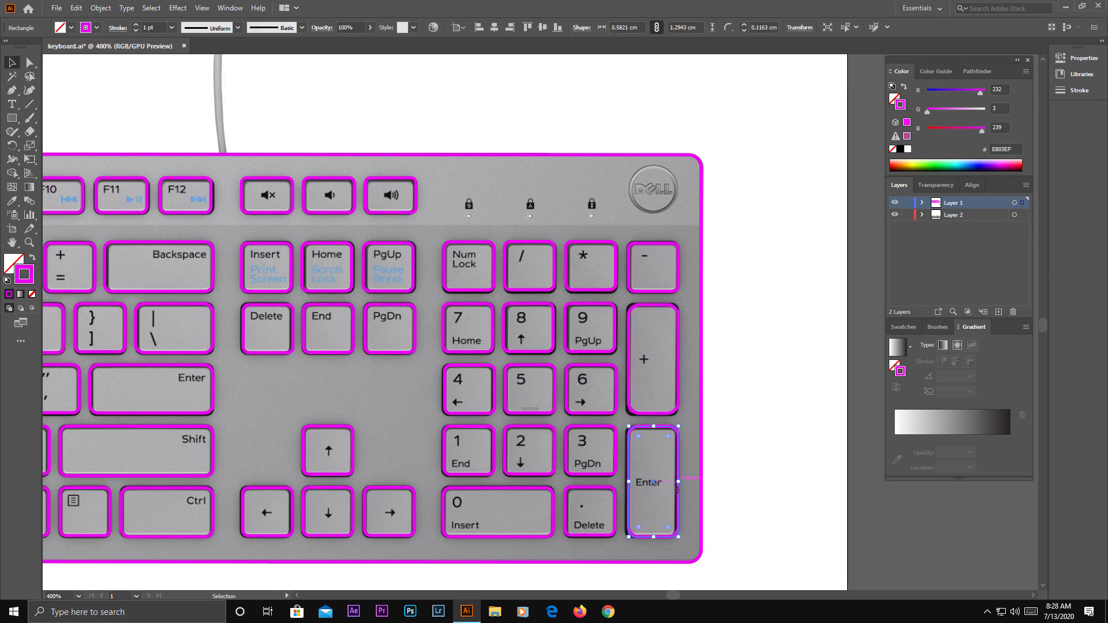
scroll(641, 505, "up", 1, "alt")
left_click(692, 513)
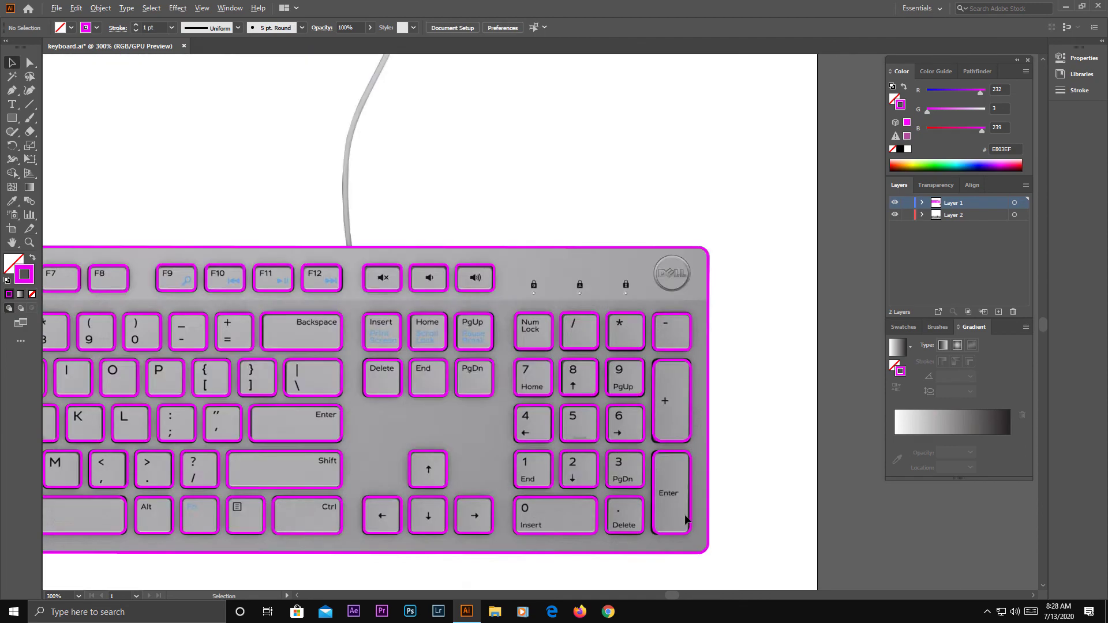
scroll(690, 517, "down", 3, "alt")
left_click_drag(502, 459, 641, 422)
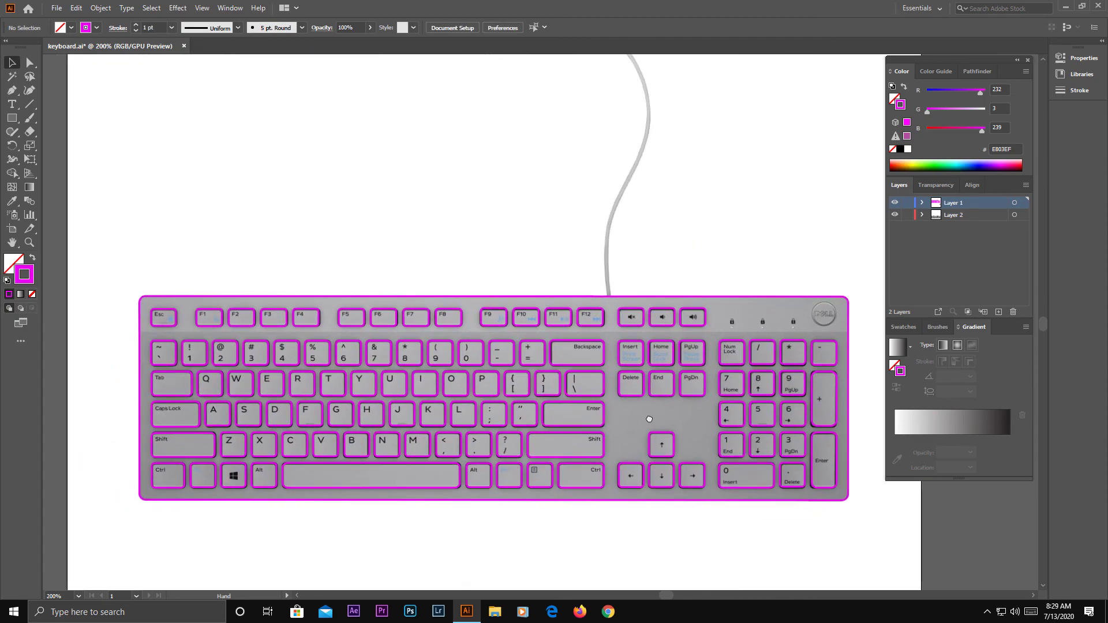
- Zoom in on the lock lights, undoing a stray square drawn over the first
left_click_drag(719, 361, 621, 364)
scroll(621, 363, "up", 3)
scroll(437, 327, "right", 3)
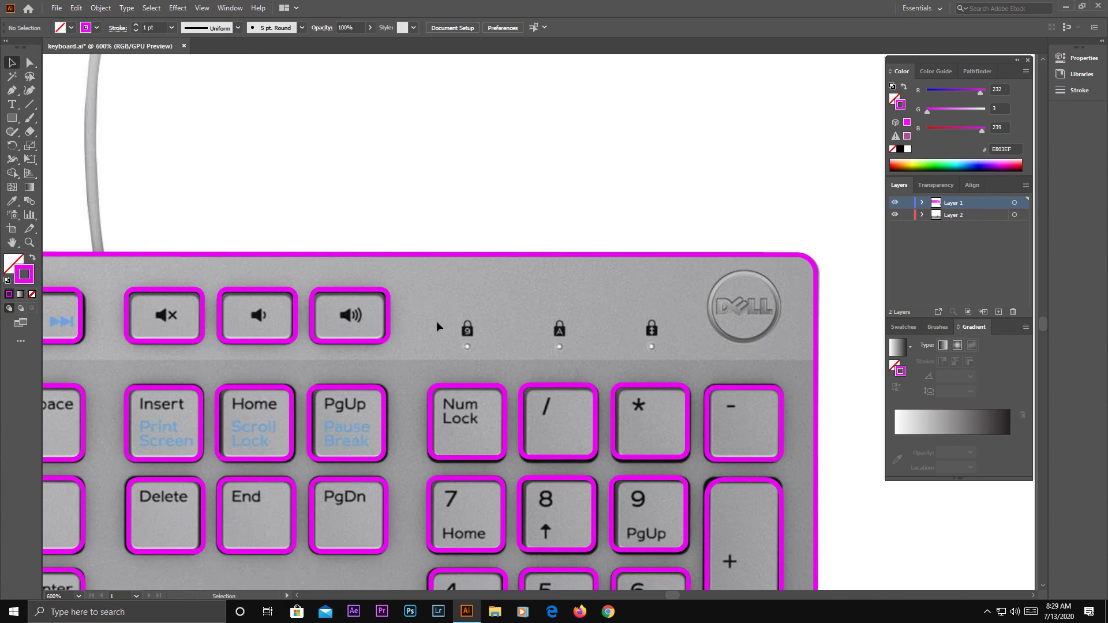
left_click(12, 118)
left_click_drag(467, 347, 473, 352)
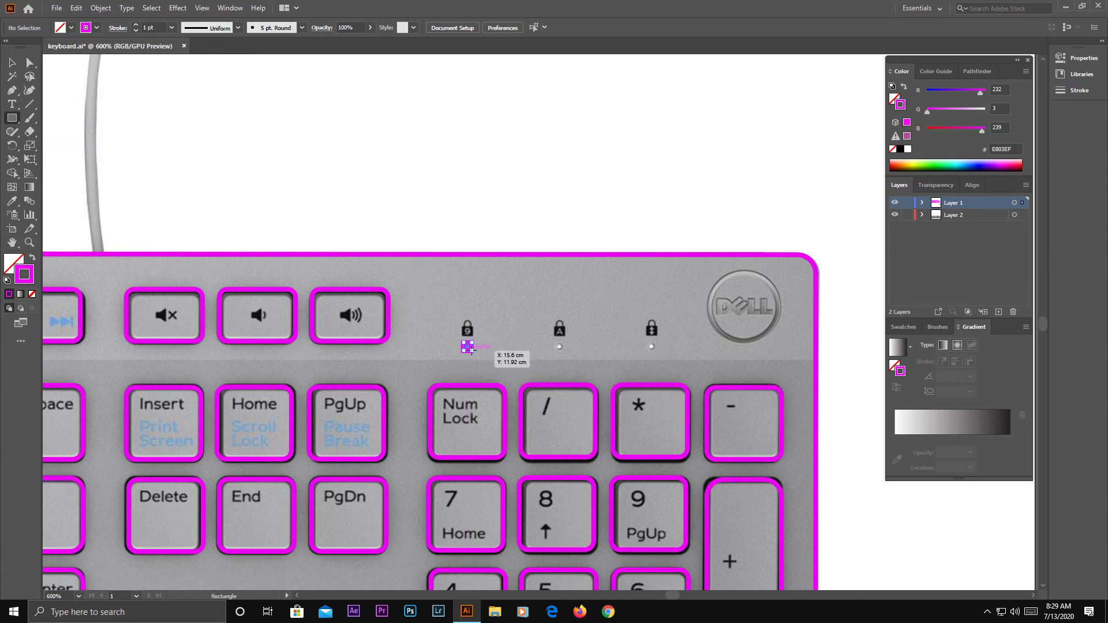
left_click(76, 8)
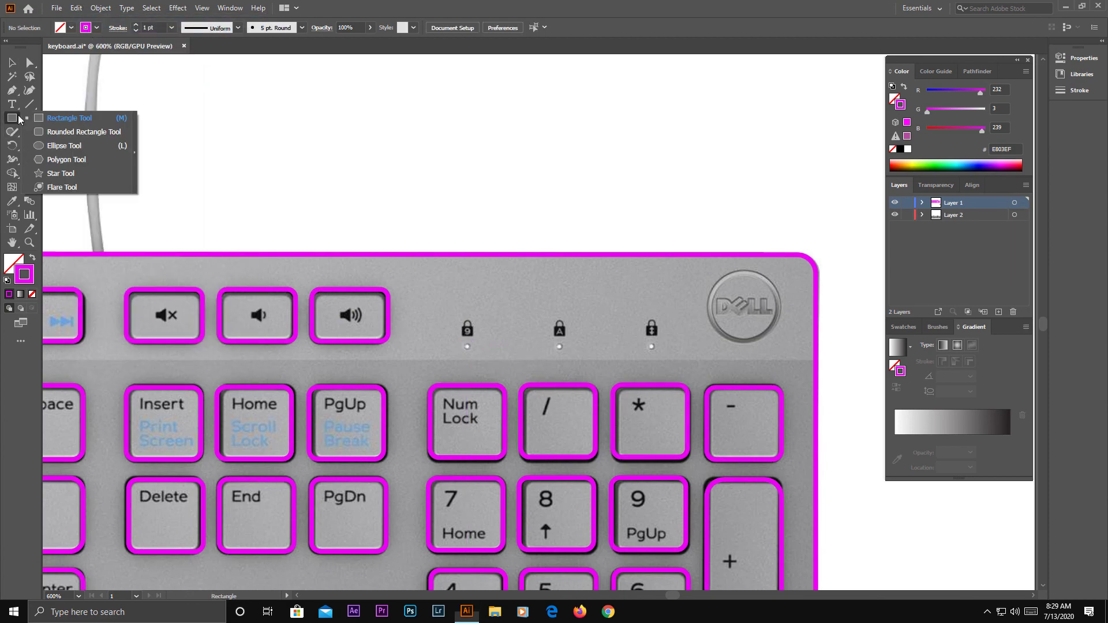
- Draw a small circle over the first lock light with the Ellipse tool
right_click(12, 119)
left_click(64, 146)
scroll(469, 334, "up", 2)
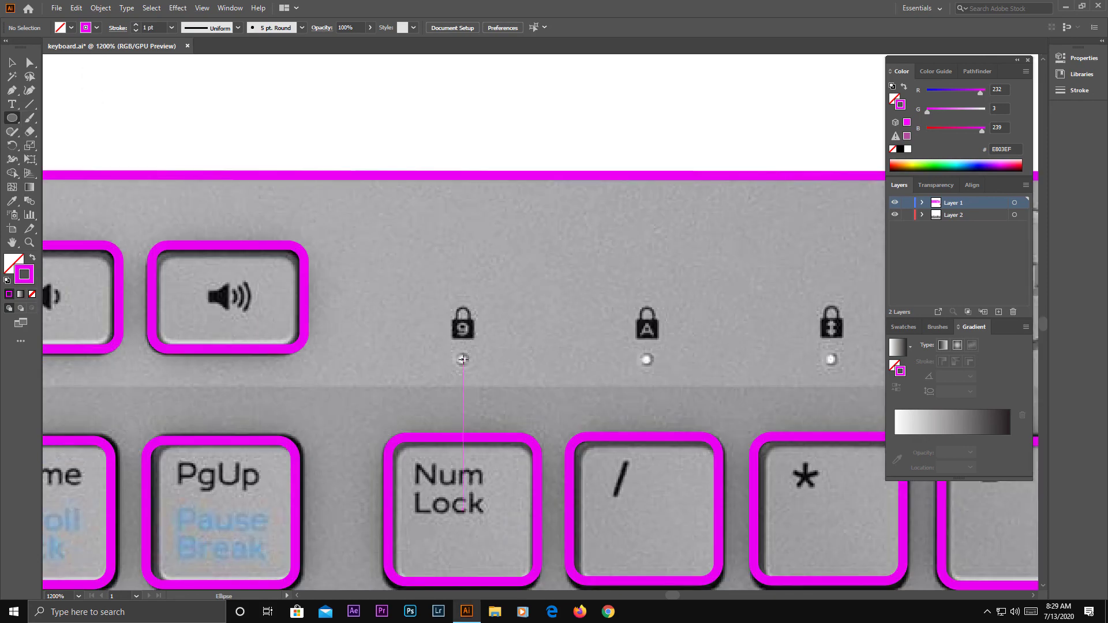
left_click_drag(463, 359, 484, 368)
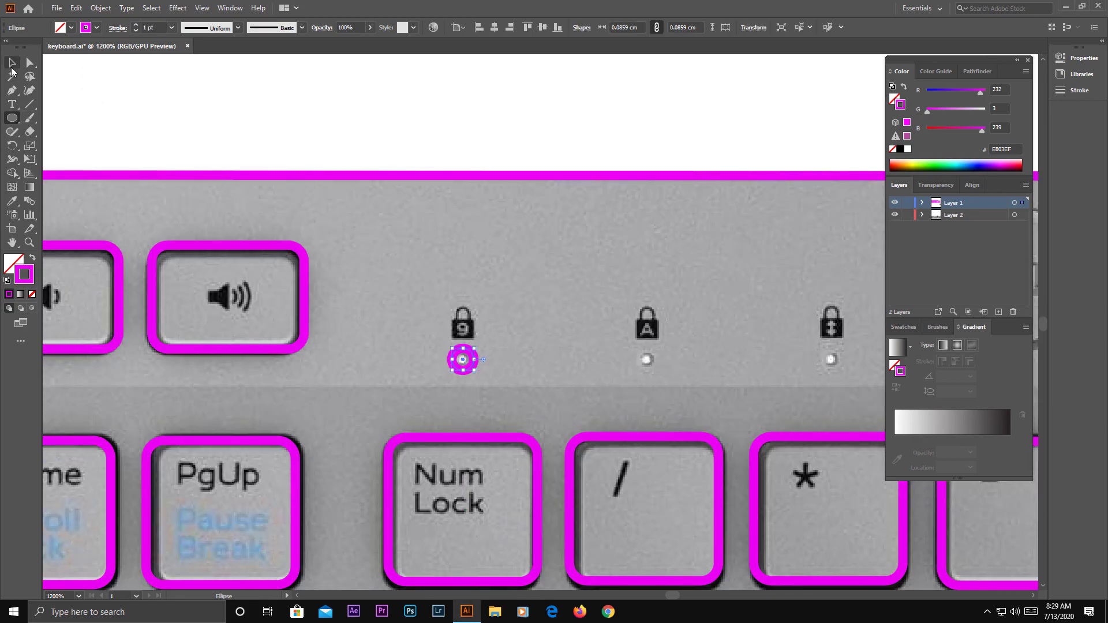
left_click(12, 64)
left_click(476, 363)
left_click(475, 363)
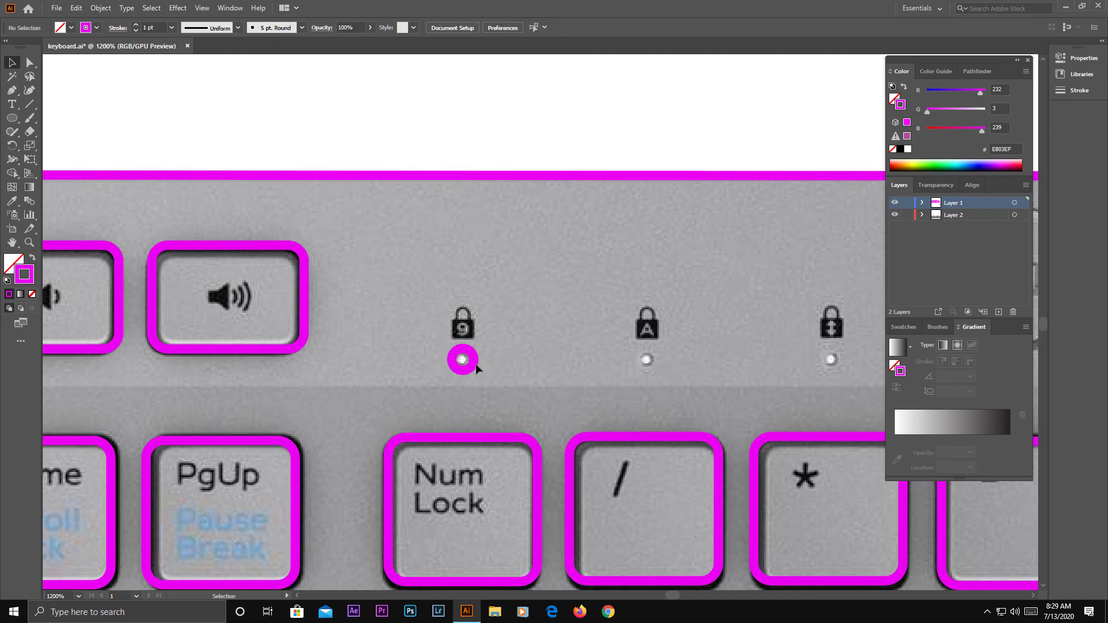
- Copy the circle onto the second and third lock lights
left_click_drag(476, 363, 660, 364)
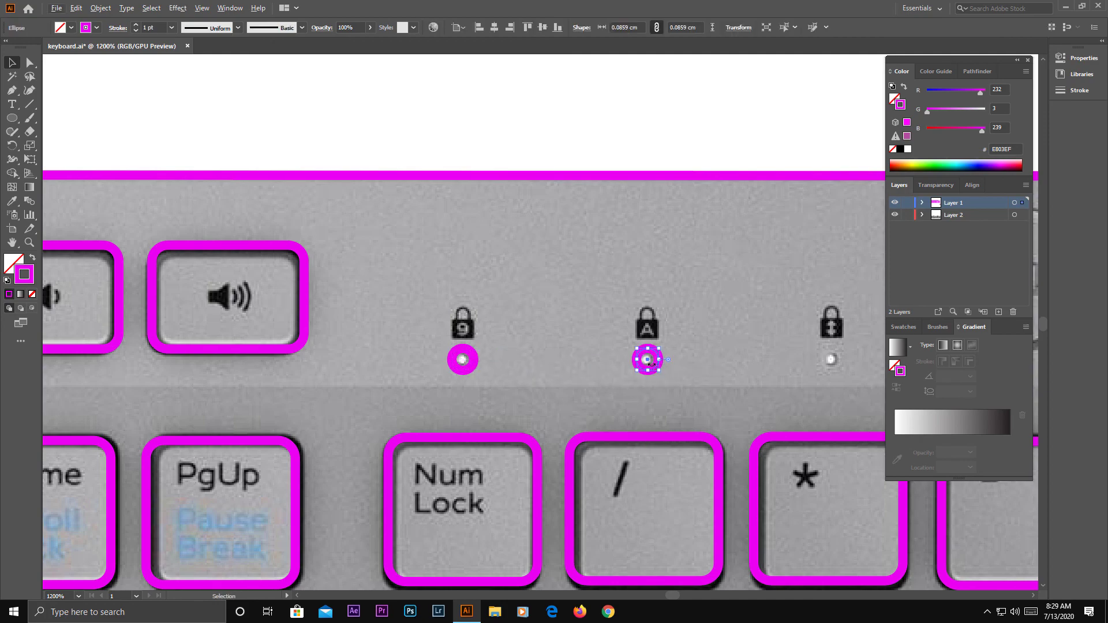
left_click(654, 367)
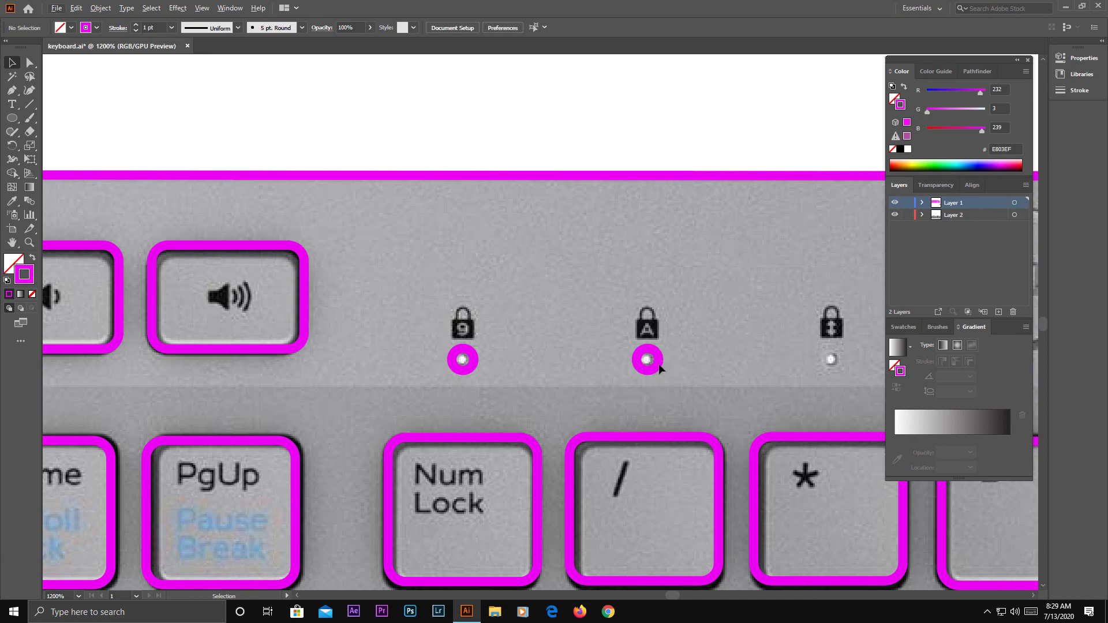
left_click_drag(660, 368, 844, 368)
scroll(649, 382, "down", 5)
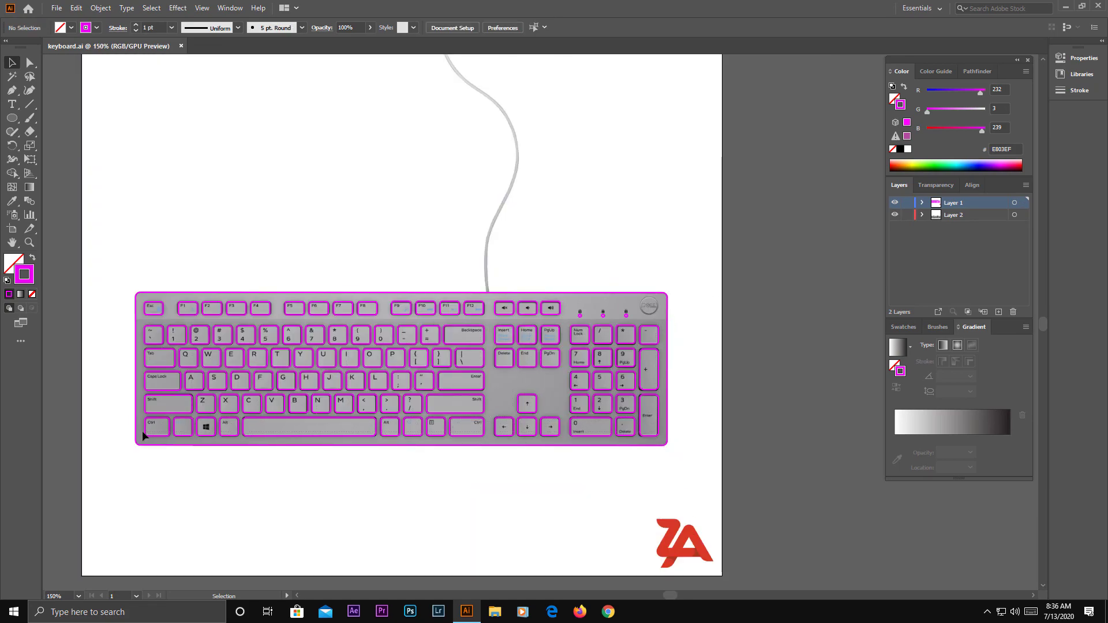
- Select every shape and group all the outlines together
key("ctrl+a")
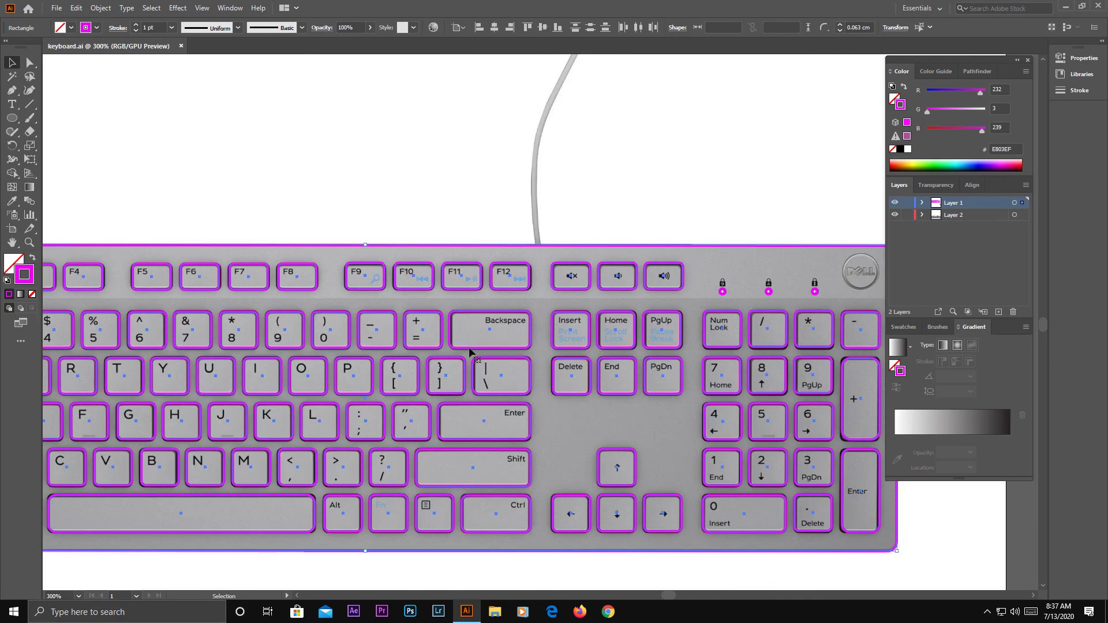
right_click(478, 346)
left_click(517, 425)
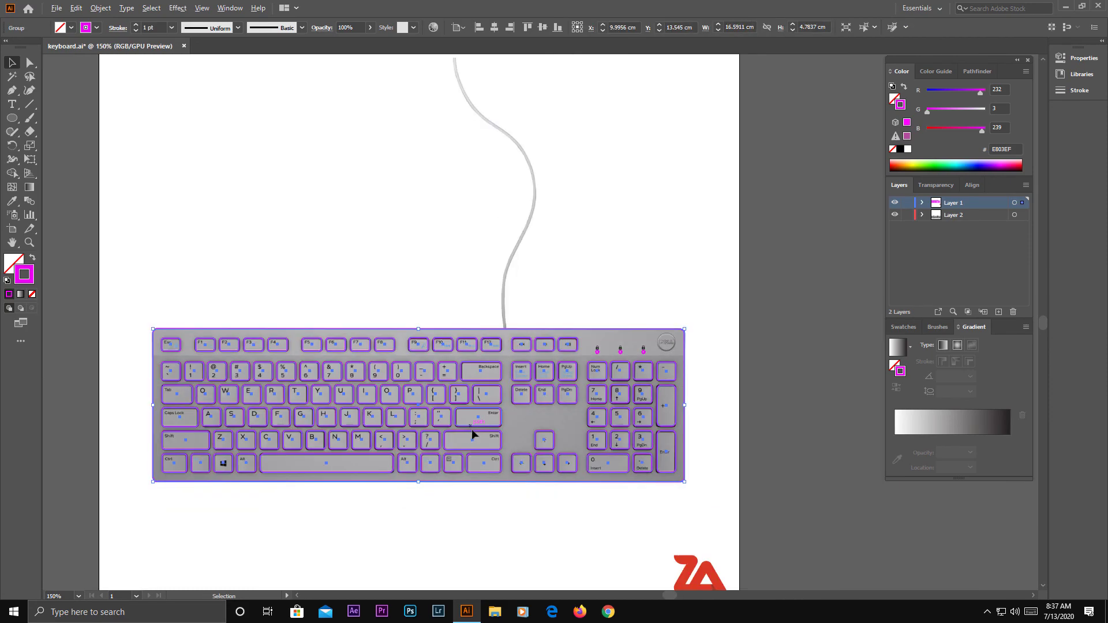
left_click(562, 511)
scroll(633, 361, "up", 3)
left_click(541, 343)
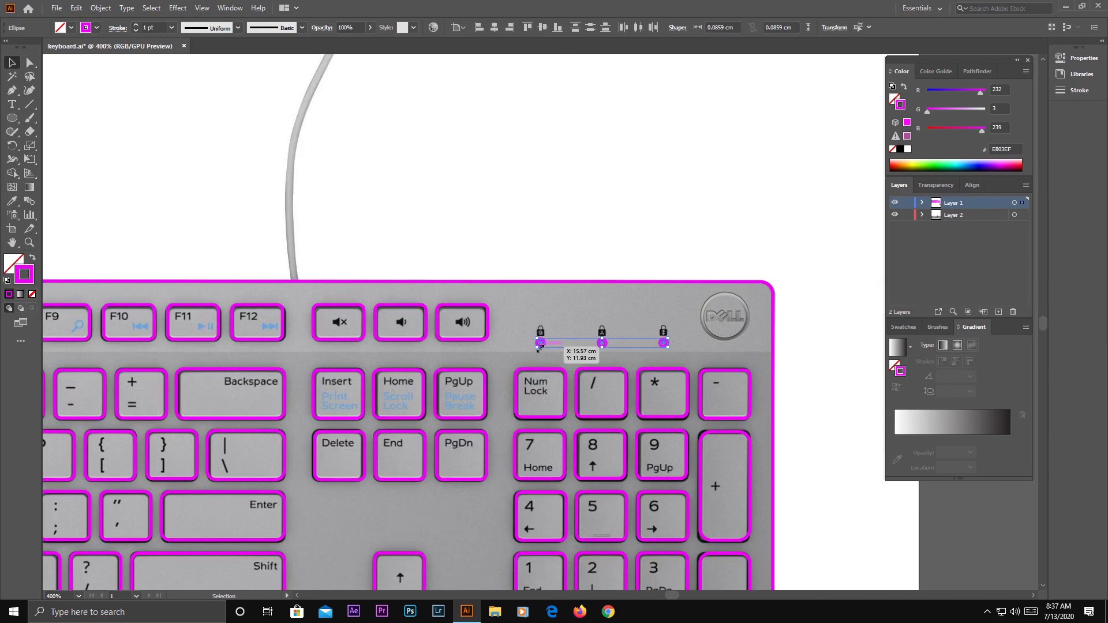
right_click(543, 345)
left_click(554, 418)
- Fit the artboard in the window and hide the reference photo layer
key("ctrl+1")
scroll(477, 538, "down", 2)
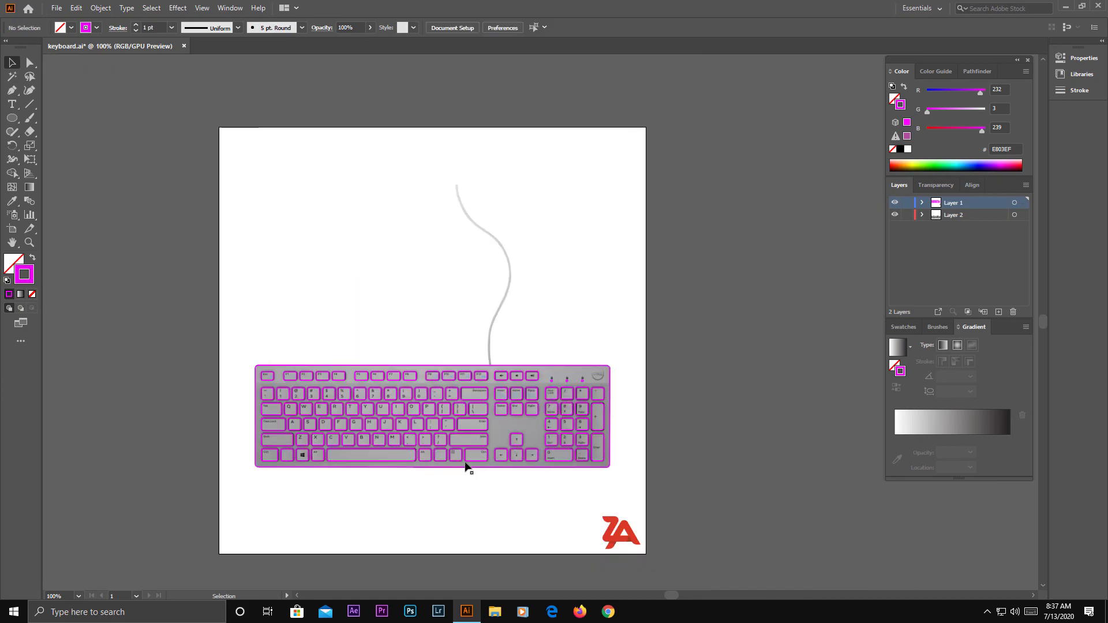
left_click(462, 465)
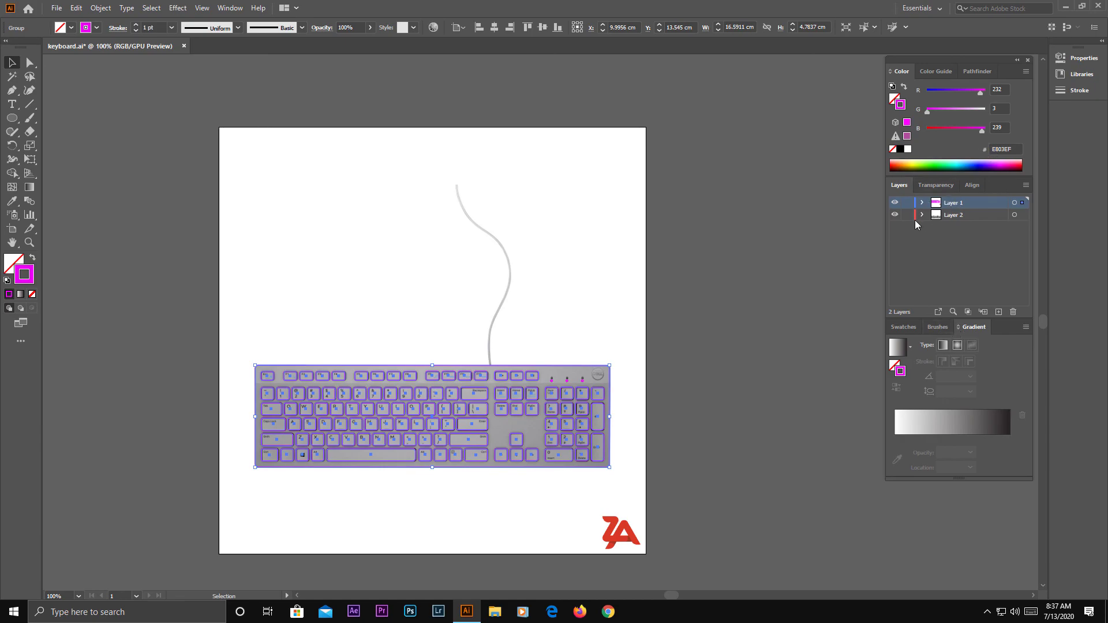
left_click(894, 214)
scroll(444, 413, "up", 3)
scroll(445, 413, "down", 3)
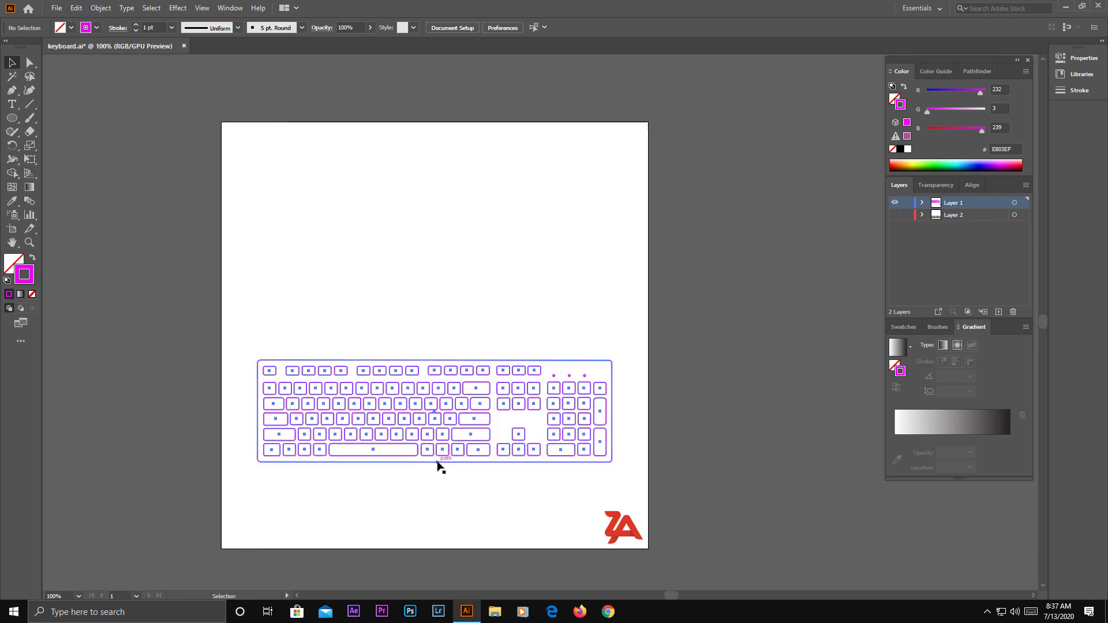
left_click(395, 489)
key("a")
key("v")
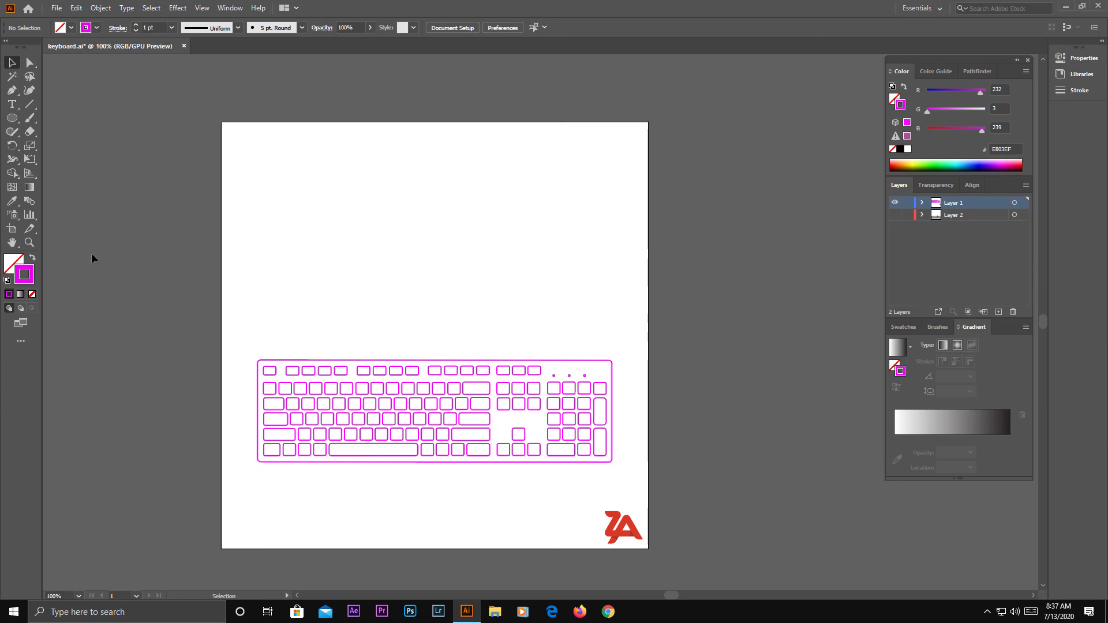
left_click(288, 462)
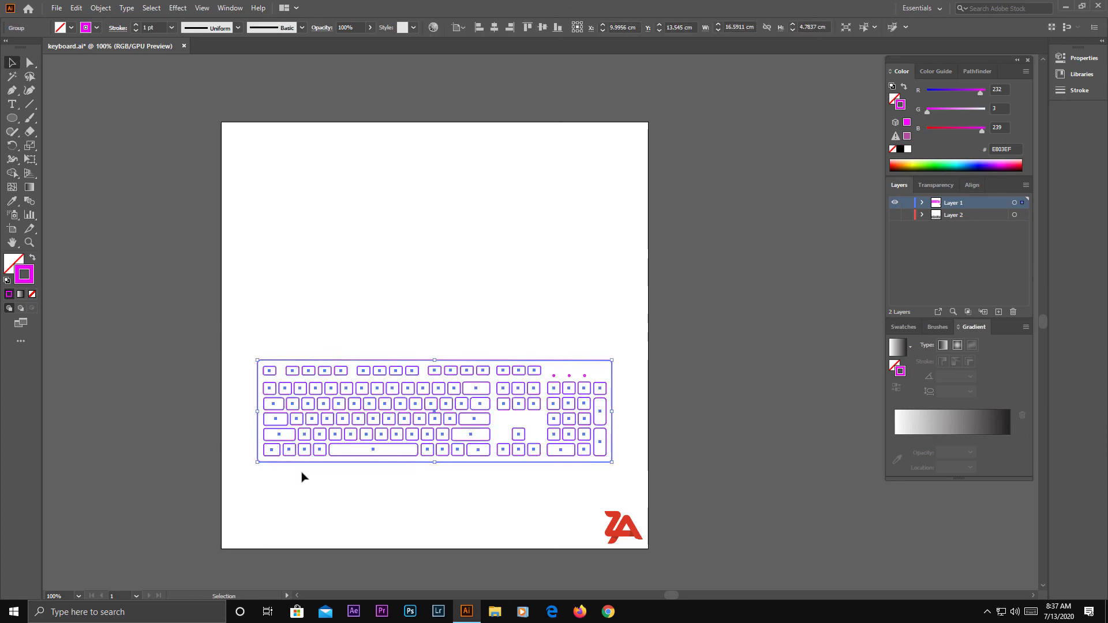
- Undo several steps to reverse the earlier all-inclusive grouping
left_click(75, 8)
left_click(83, 21)
left_click(84, 20)
left_click(75, 8)
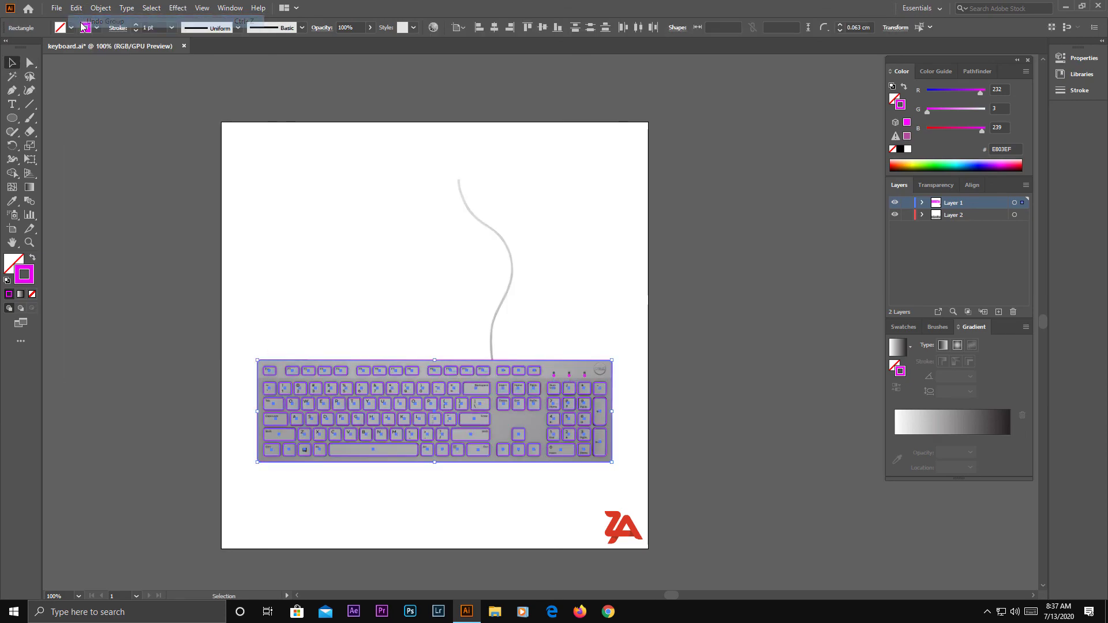
left_click(75, 9)
scroll(561, 504, "up", 1)
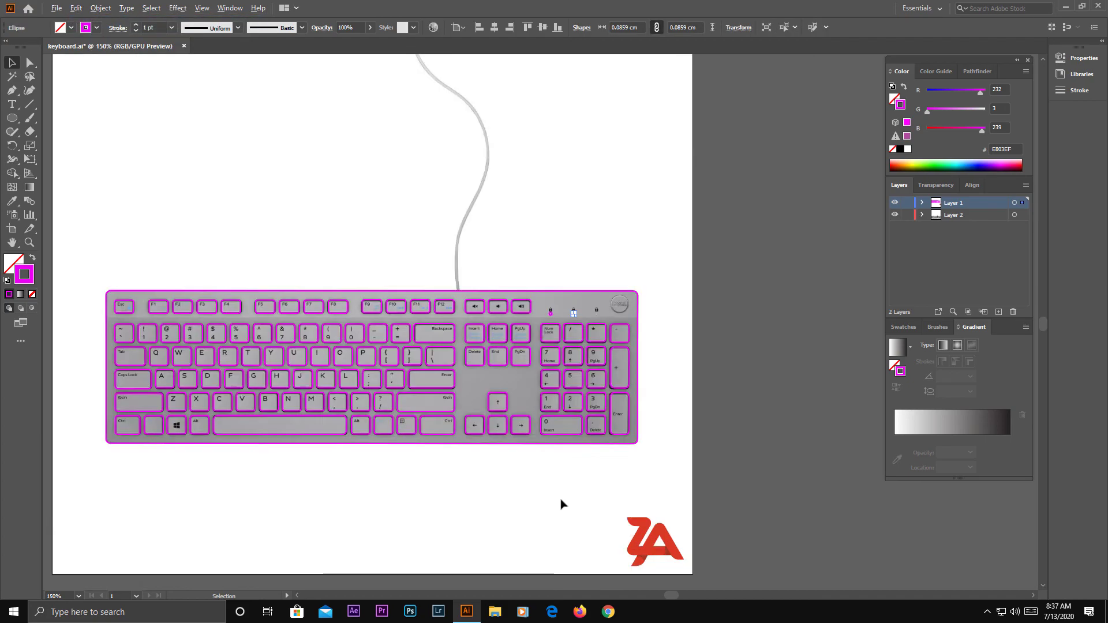
scroll(561, 504, "up", 1)
left_click(75, 9)
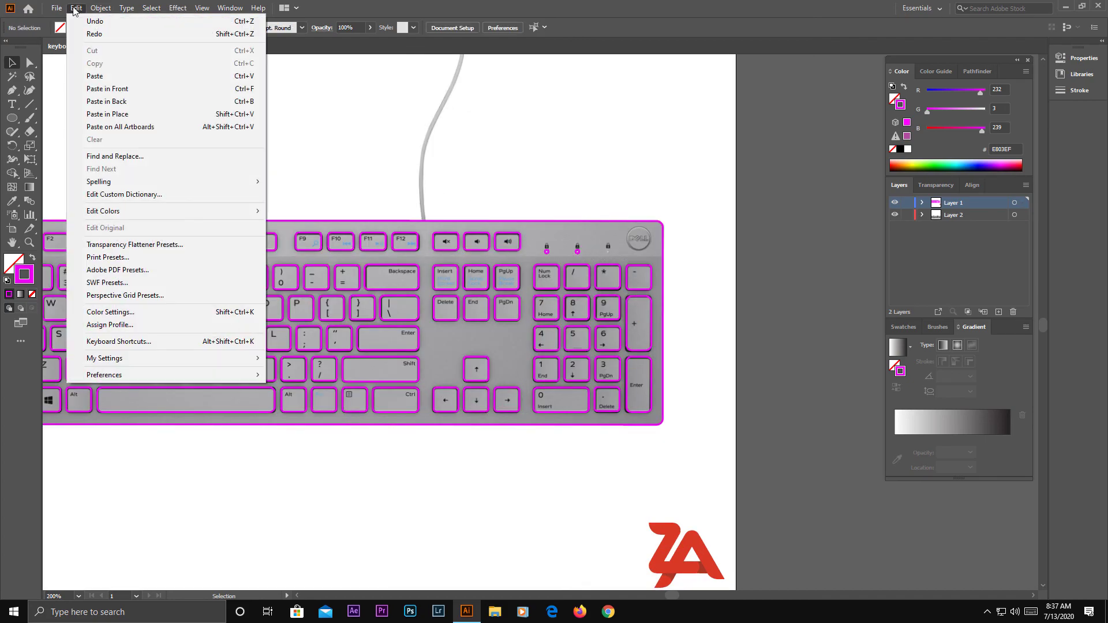
left_click(682, 311)
scroll(664, 310, "down", 1)
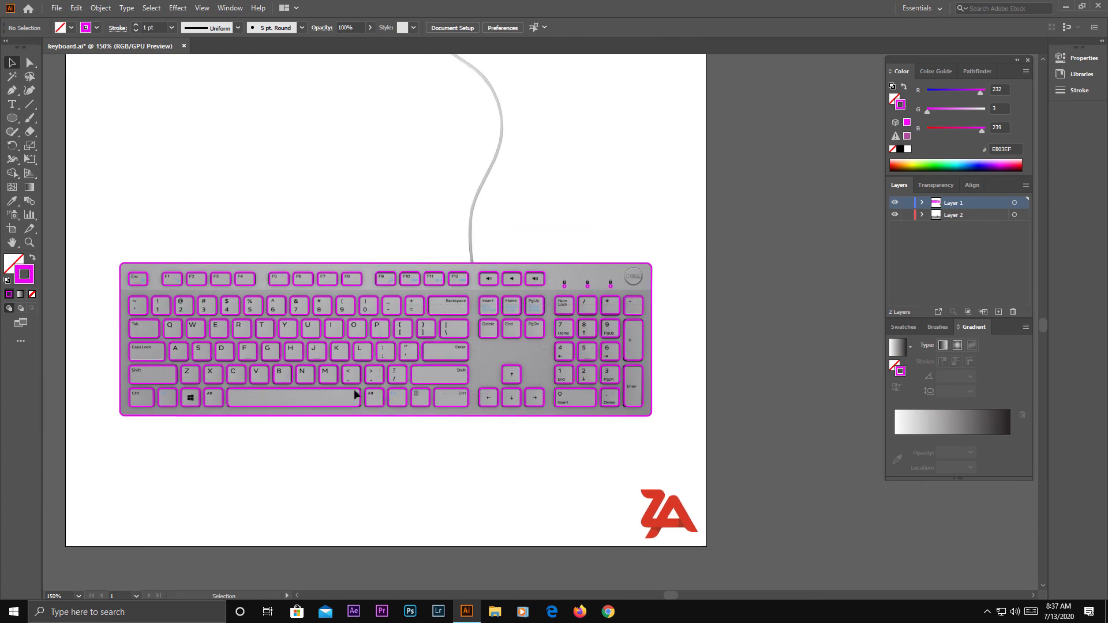
- Group all the key outlines, leaving the outer keyboard body out
key("ctrl+a")
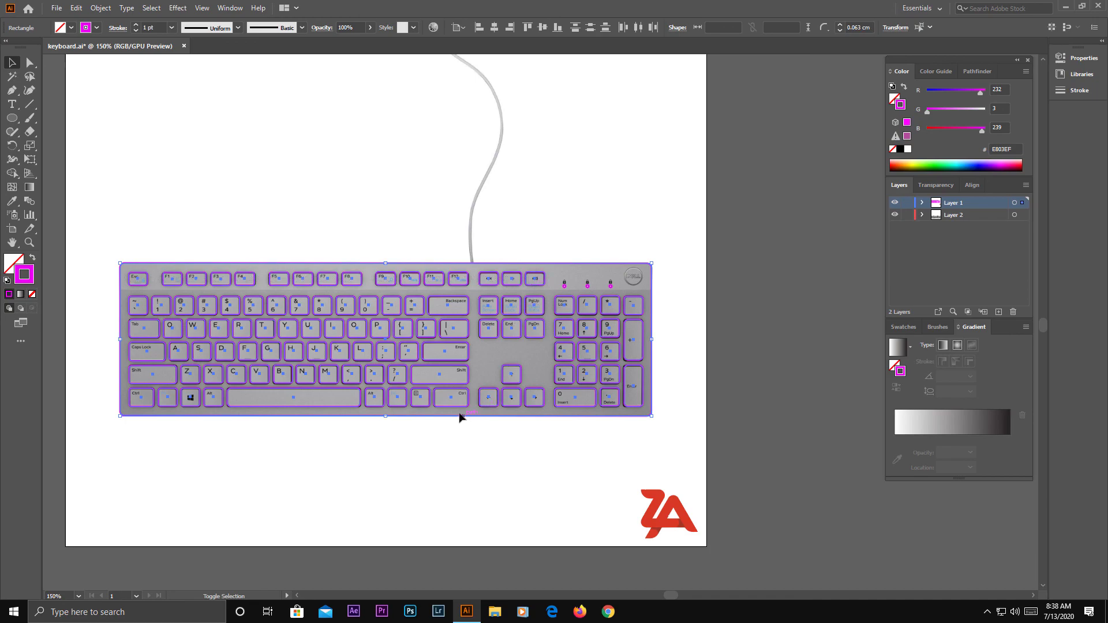
left_click(424, 416, "shift")
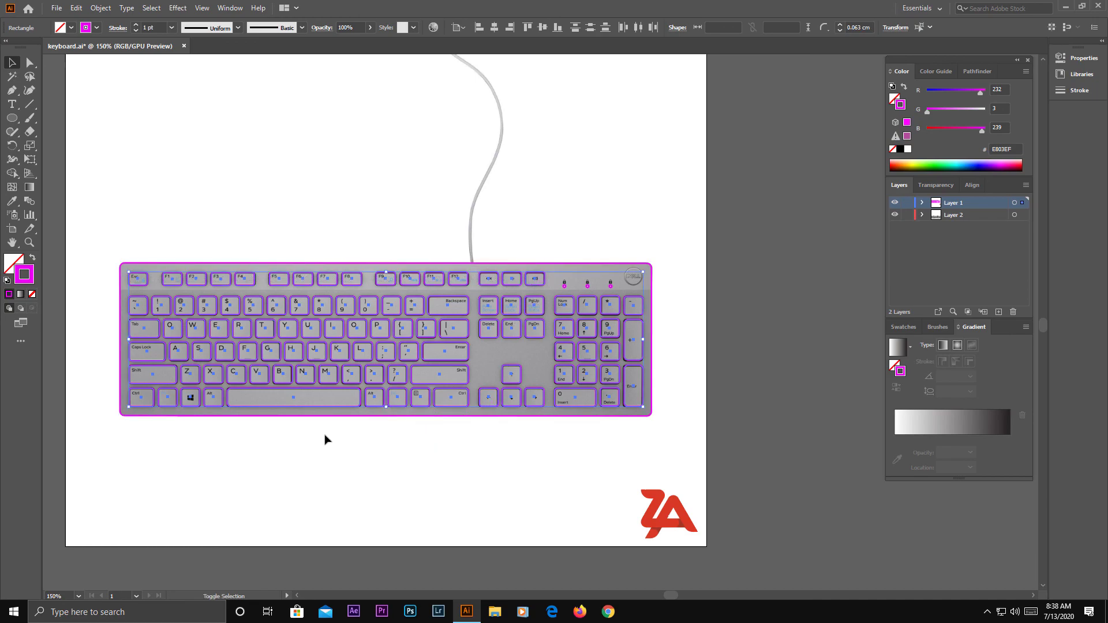
right_click(287, 408)
left_click(324, 237)
left_click(579, 449)
- Group the three lock-light circles as a separate set
scroll(609, 314, "up", 4)
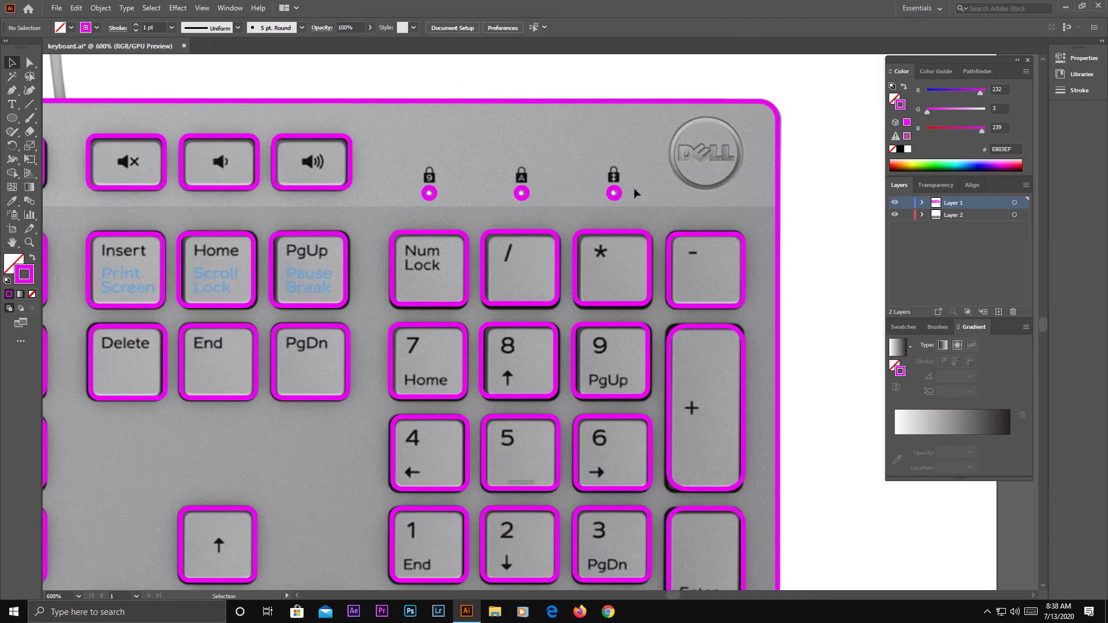
right_click(427, 196)
left_click(480, 271)
scroll(470, 445, "down", 4)
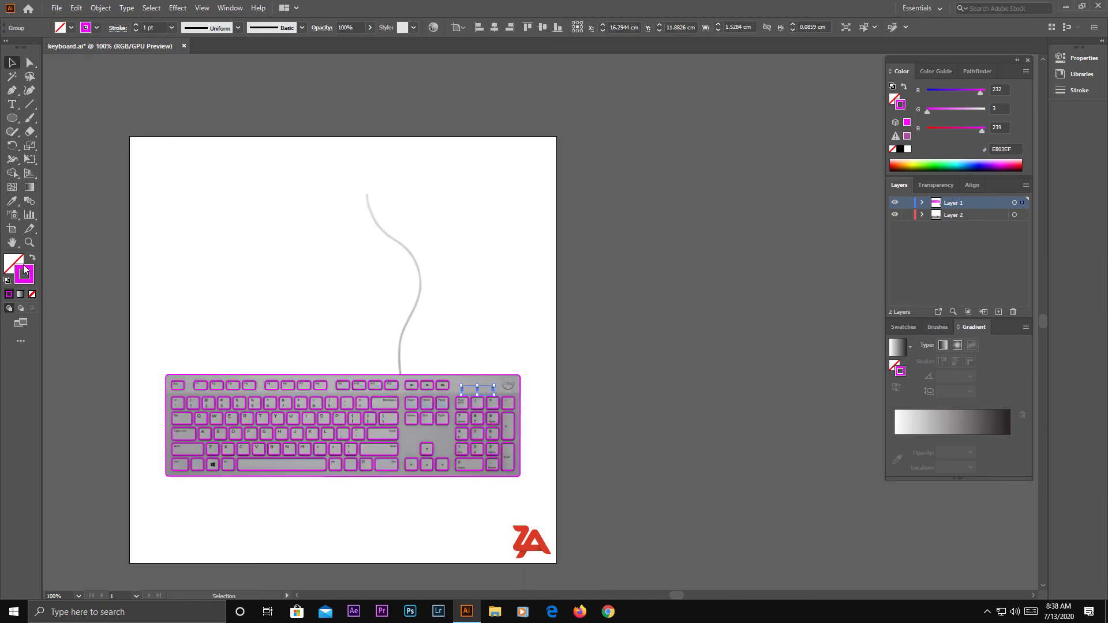
- Give the lock-light circles a solid blue 112DF2 fill with no outline
left_click(32, 258)
double_click(13, 264)
left_click(946, 409)
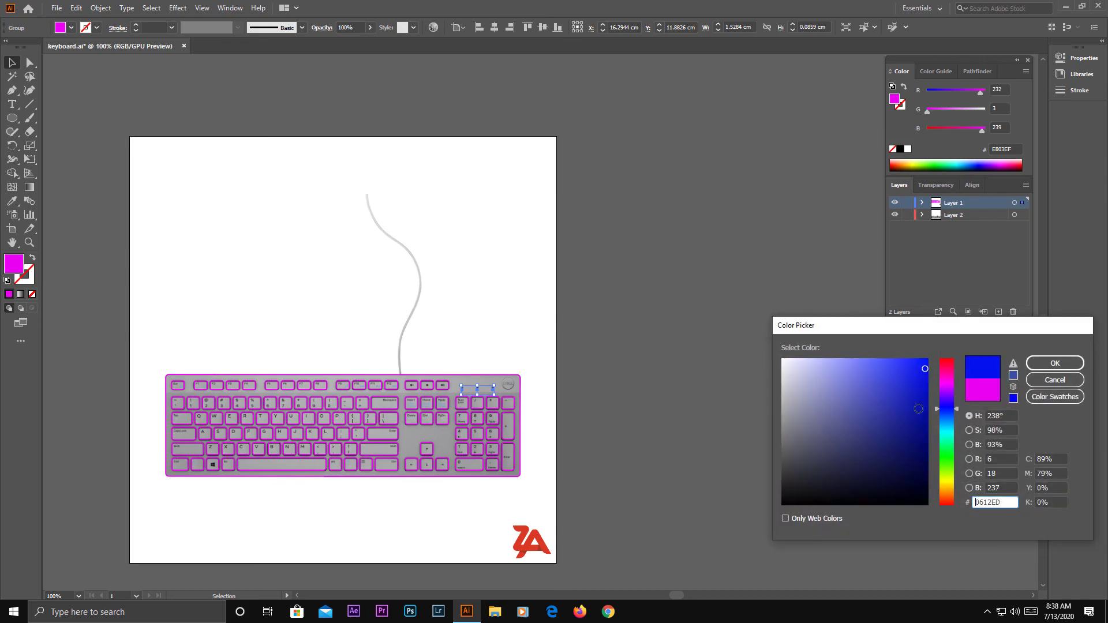
left_click(900, 367)
left_click_drag(900, 368, 917, 366)
left_click(951, 416)
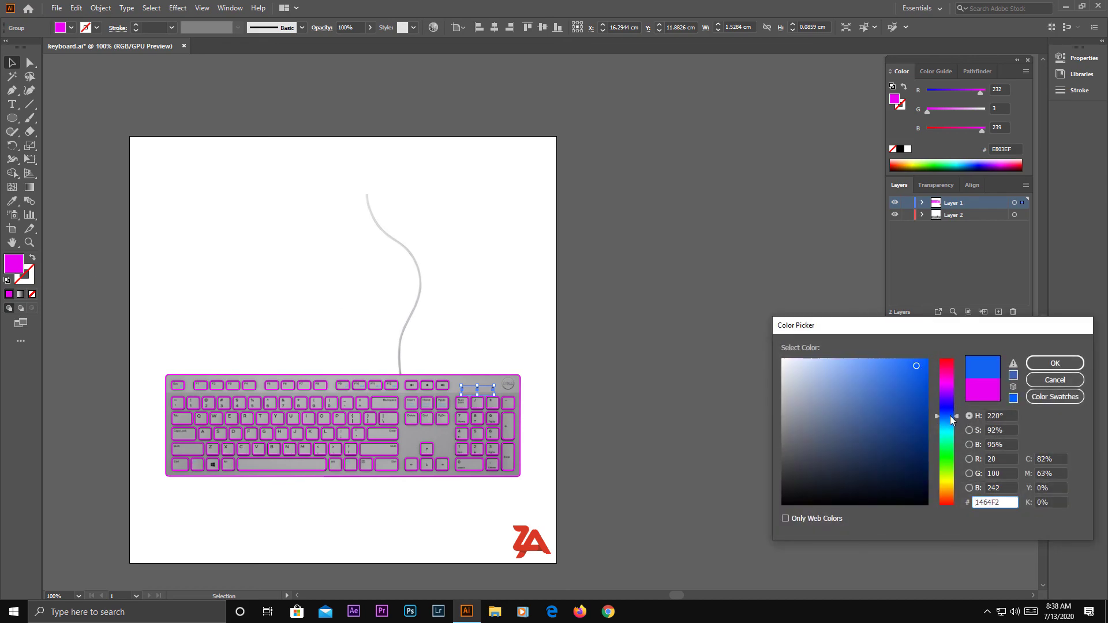
left_click(947, 410)
key("Return")
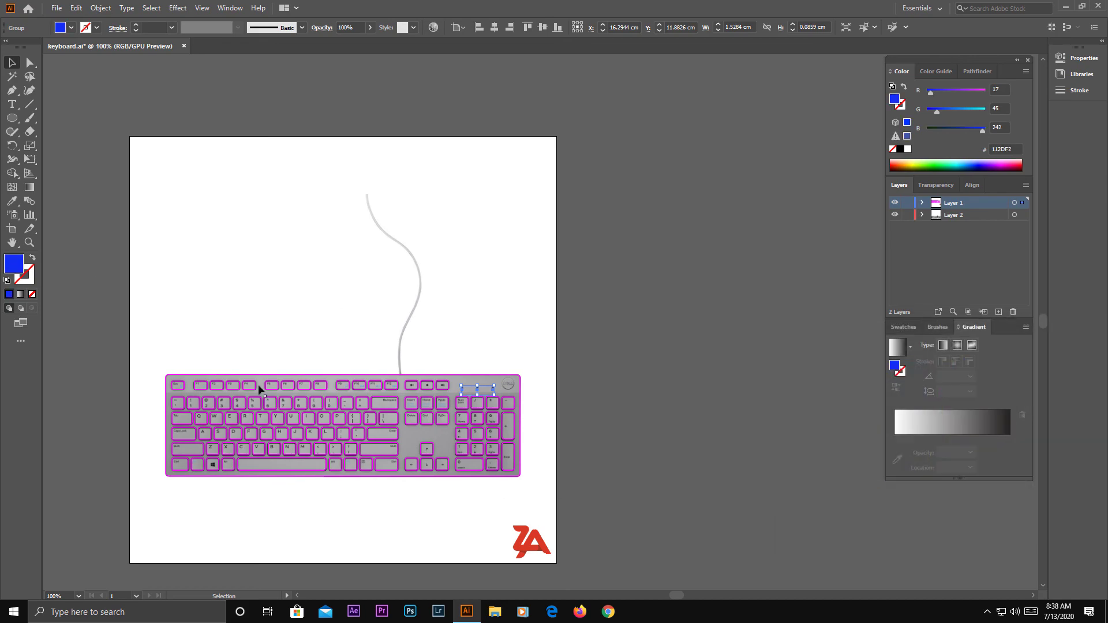
- Hide the reference photo layer and select the outer keyboard body
left_click(424, 284)
left_click(936, 328)
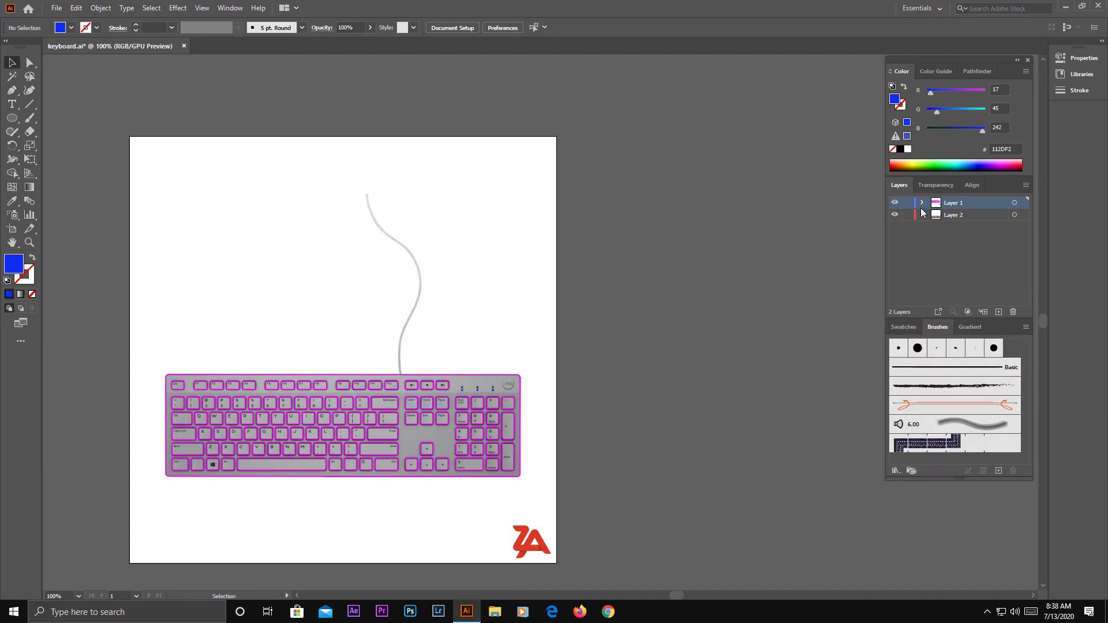
left_click(896, 217)
scroll(416, 483, "down", 1)
scroll(339, 463, "up", 1, "alt")
left_click(381, 440)
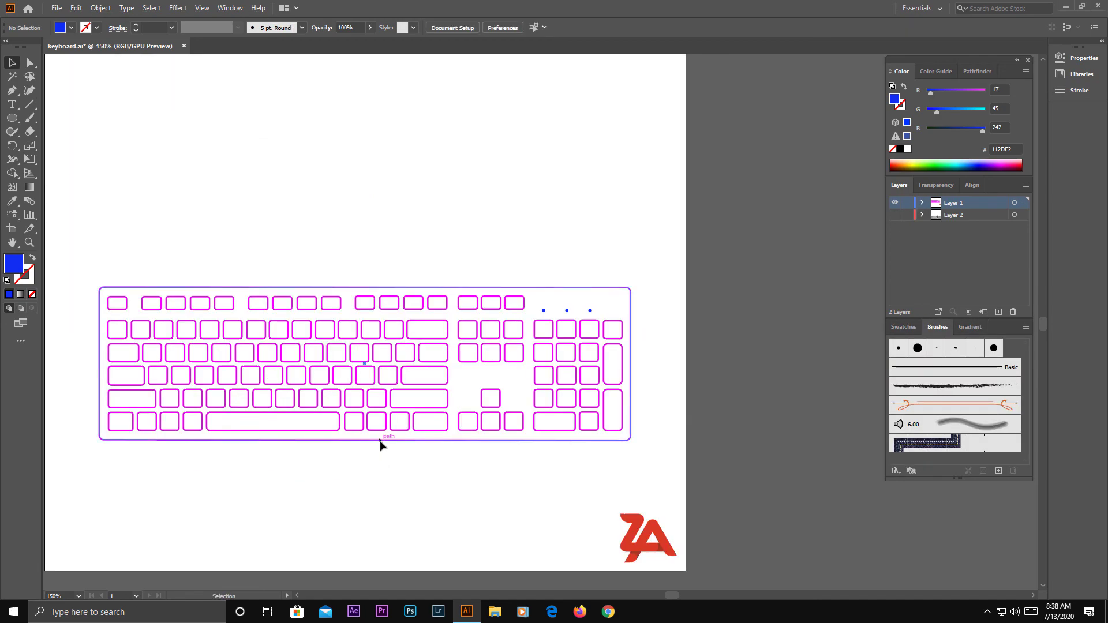
- Fill the keyboard body with dark grey 636363
left_click(32, 258)
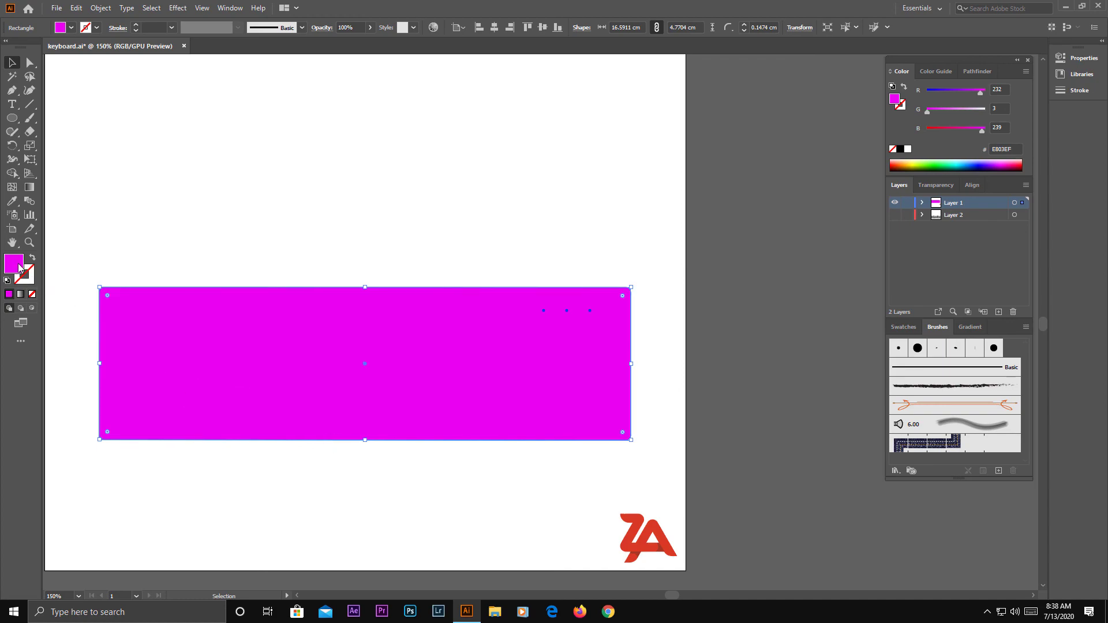
double_click(14, 264)
type("636363")
left_click(1051, 363)
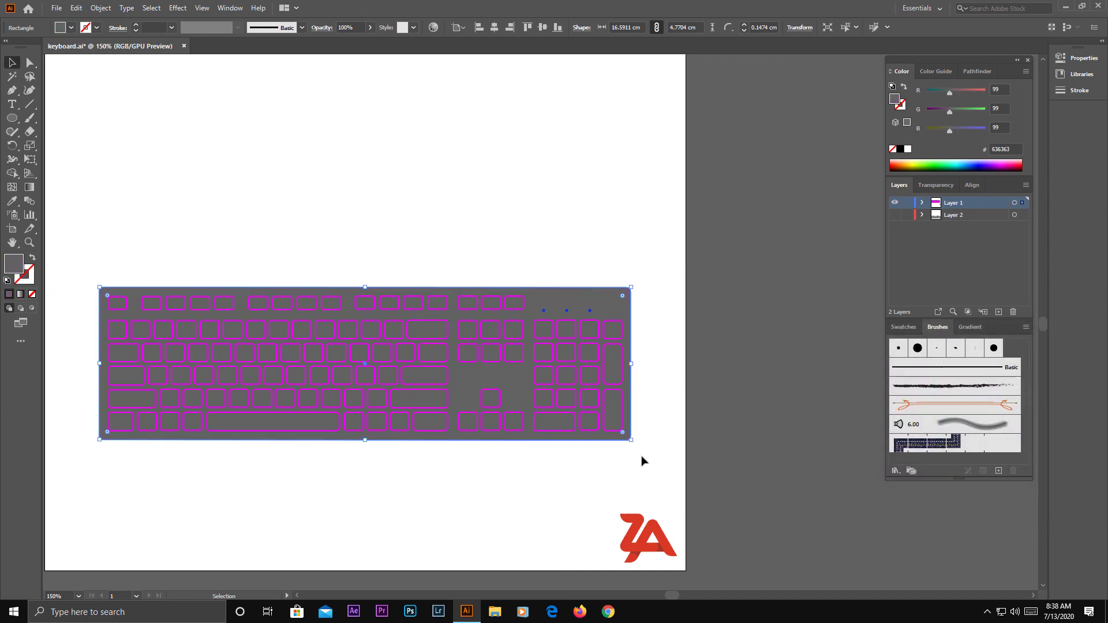
- Fill the key group with lilac C5BAC6
left_click(515, 431)
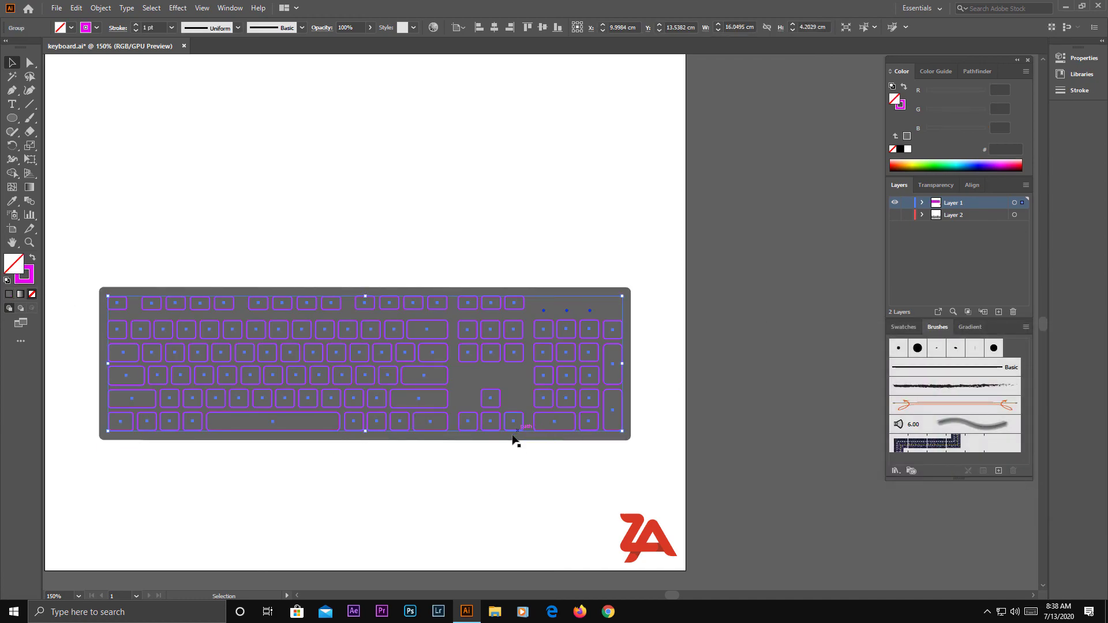
double_click(6, 264)
type("C5BAC6")
left_click(1051, 363)
- Give the key group black 000000 outlines
left_click(330, 479)
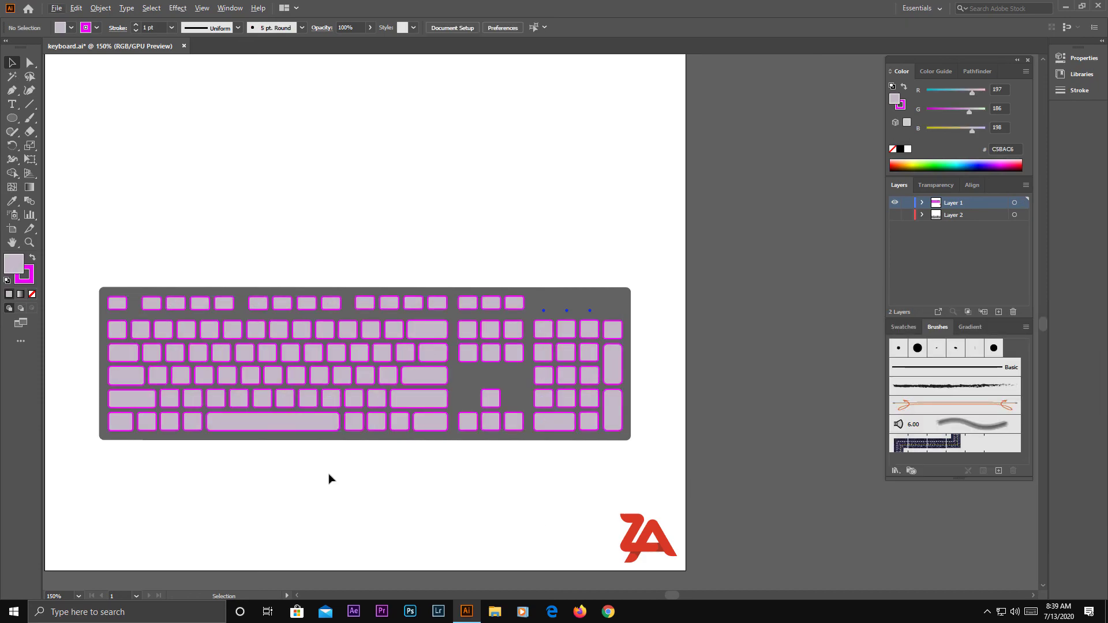
left_click_drag(418, 428, 625, 448)
left_click(634, 446)
left_click(29, 281)
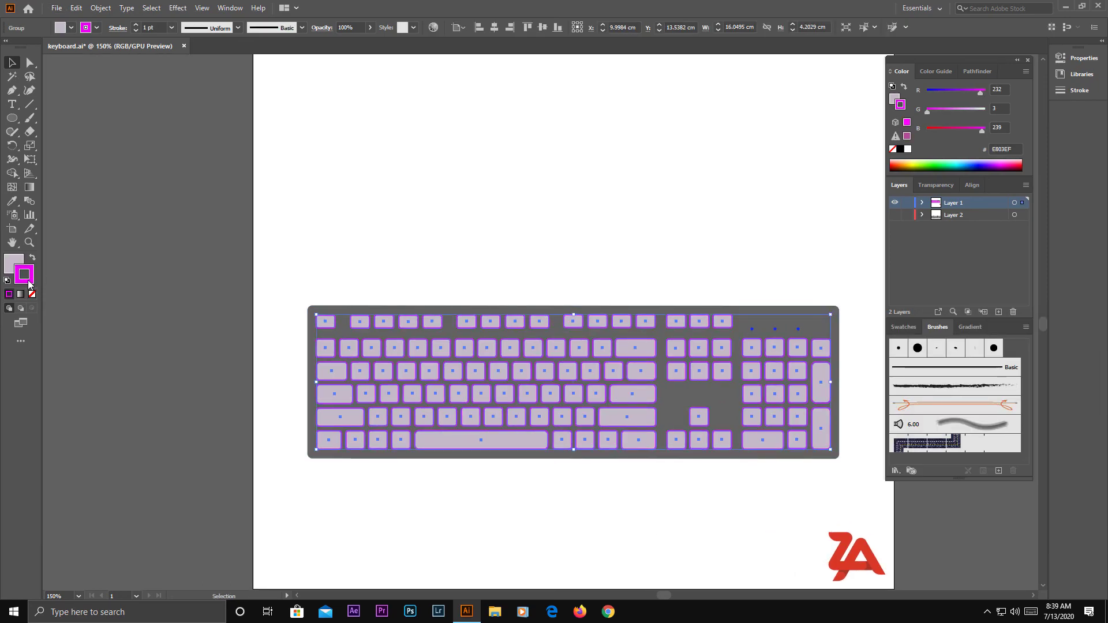
double_click(29, 281)
type("000000")
left_click(1055, 363)
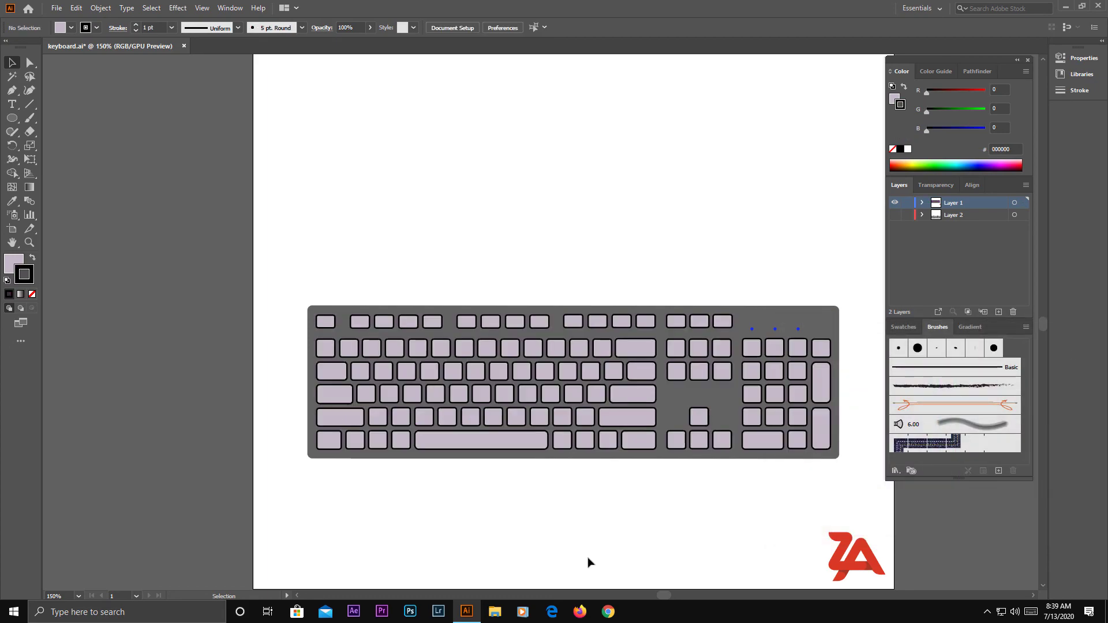
- Give the three lock-light dots near-black 050505 outlines
scroll(584, 500, "right", 3)
scroll(712, 318, "up", 2)
scroll(711, 311, "up", 1)
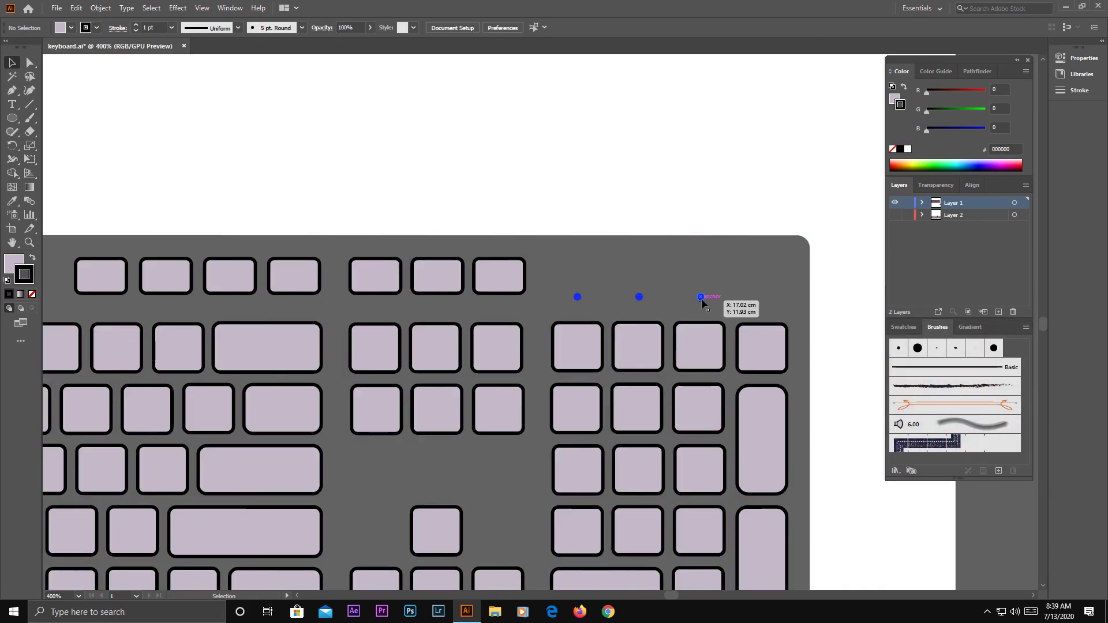
left_click(702, 298)
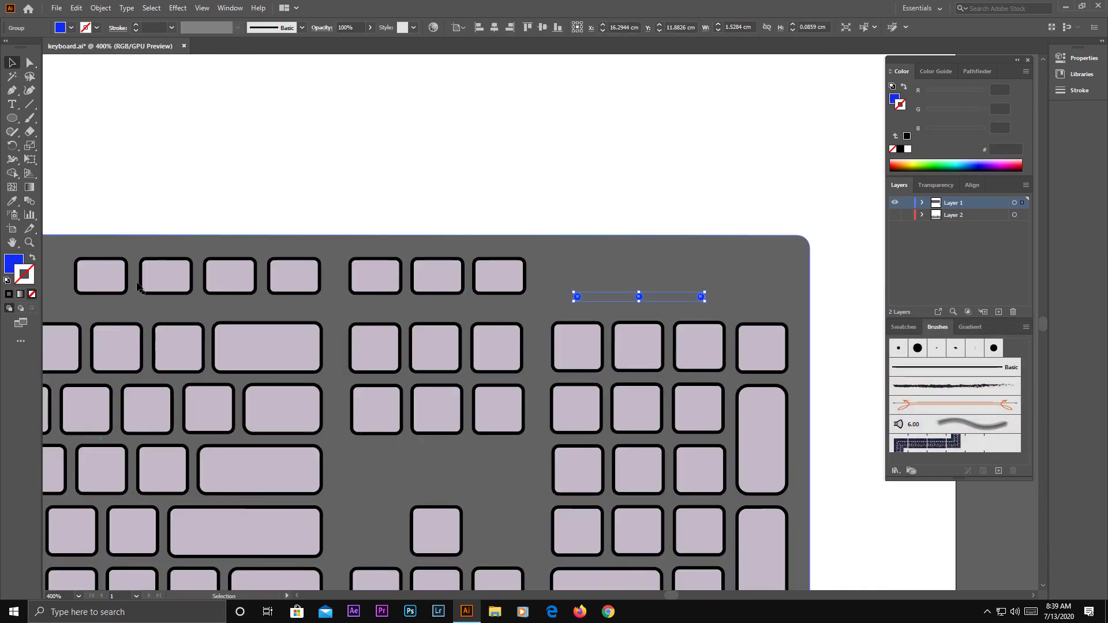
double_click(29, 281)
left_click(1055, 363)
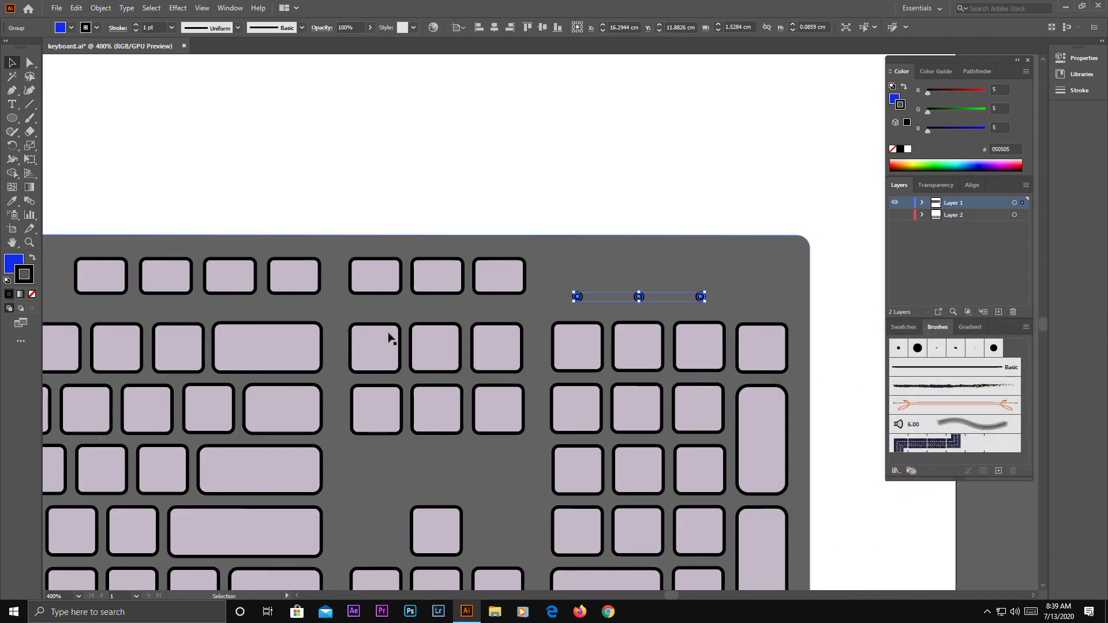
- Fill the lock-light dots with green 58D616
double_click(14, 263)
left_click(946, 461)
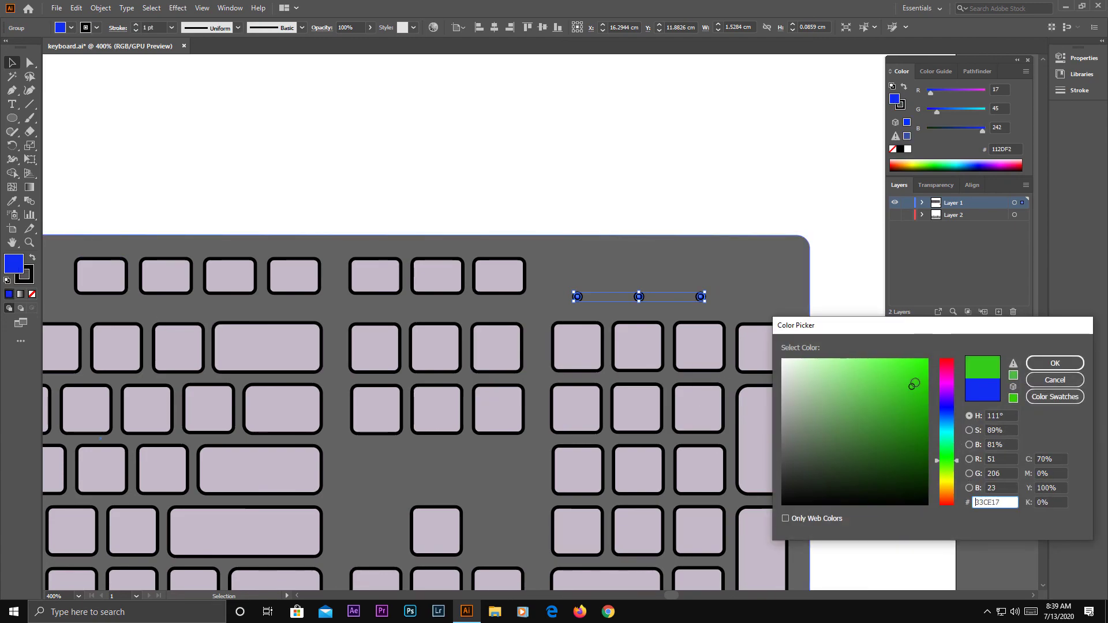
left_click_drag(920, 364, 902, 416)
left_click_drag(951, 461, 951, 469)
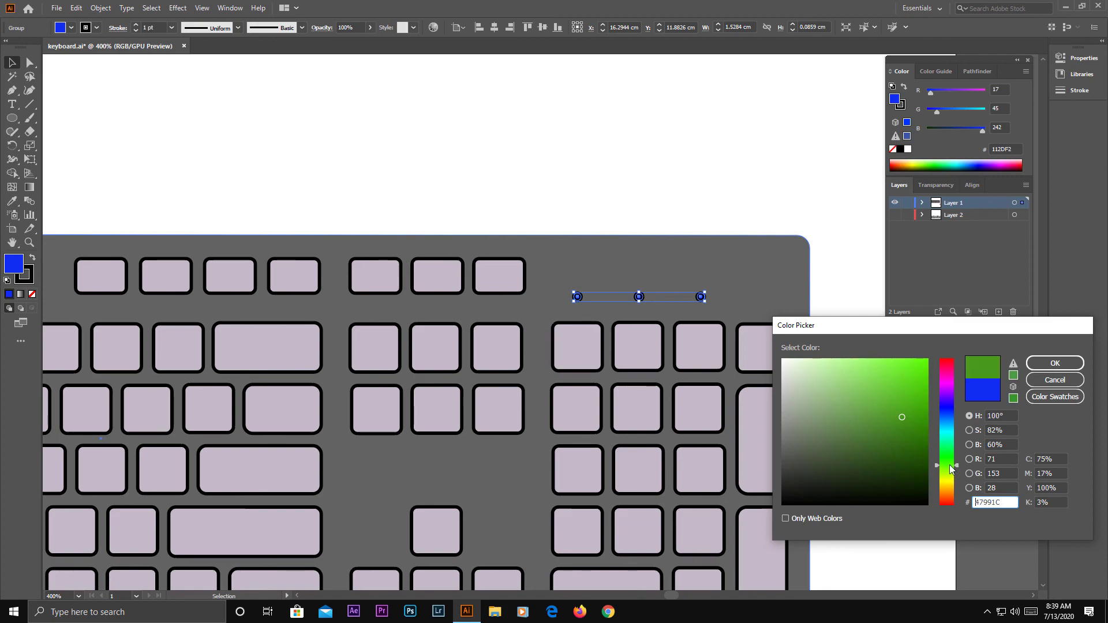
type("58D616")
left_click(1055, 363)
left_click(836, 316)
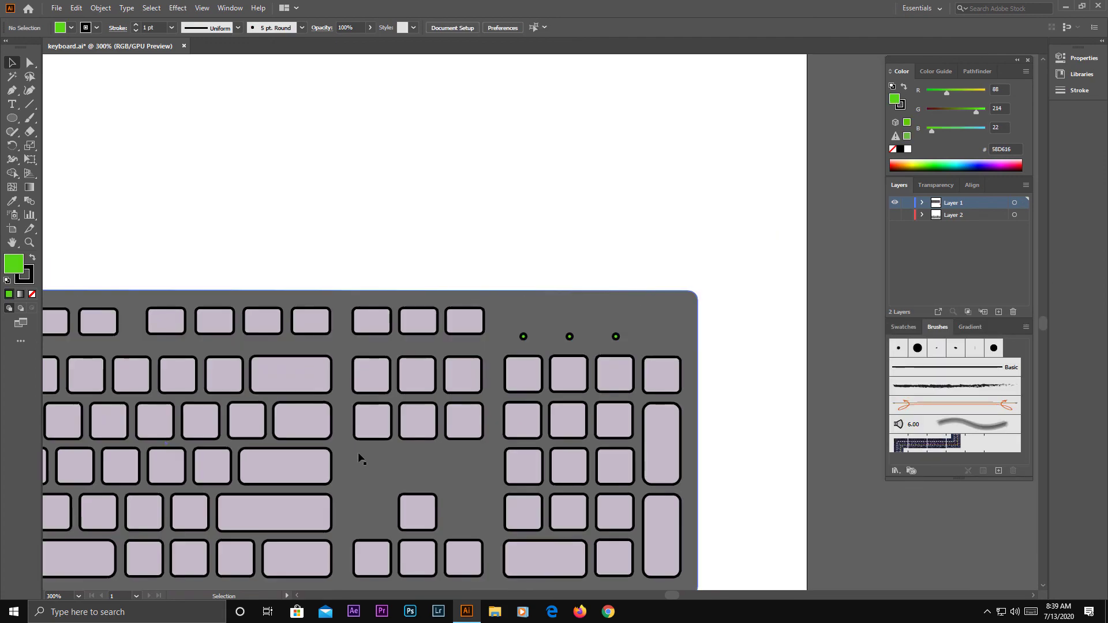
key("ctrl+minus")
key("ctrl+minus")
- Lighten the keyboard body fill to grey A2A2A3
left_click(462, 479)
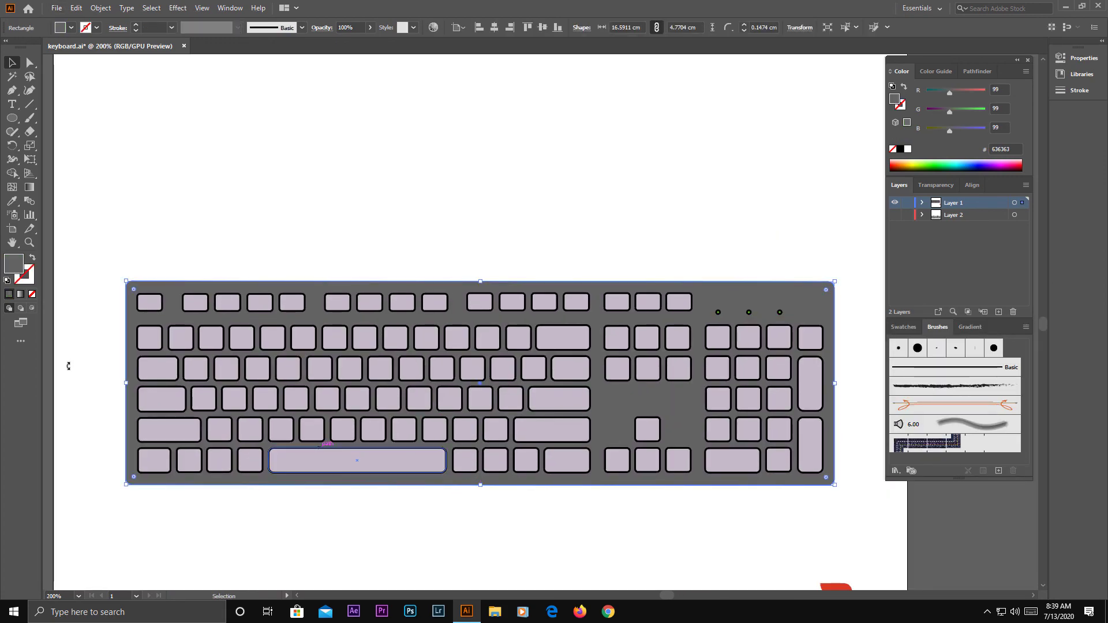
double_click(14, 264)
left_click_drag(788, 433, 783, 410)
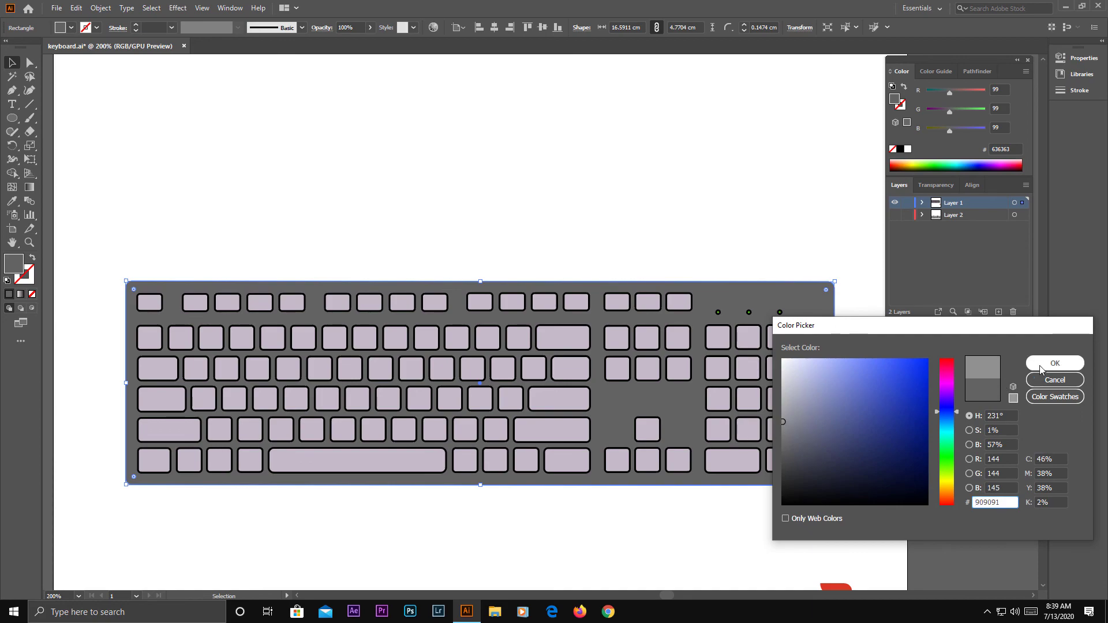
left_click(1055, 363)
left_click(537, 523)
- Move the whole keyboard up to the centre of the page
key("ctrl+minus")
key("ctrl+minus")
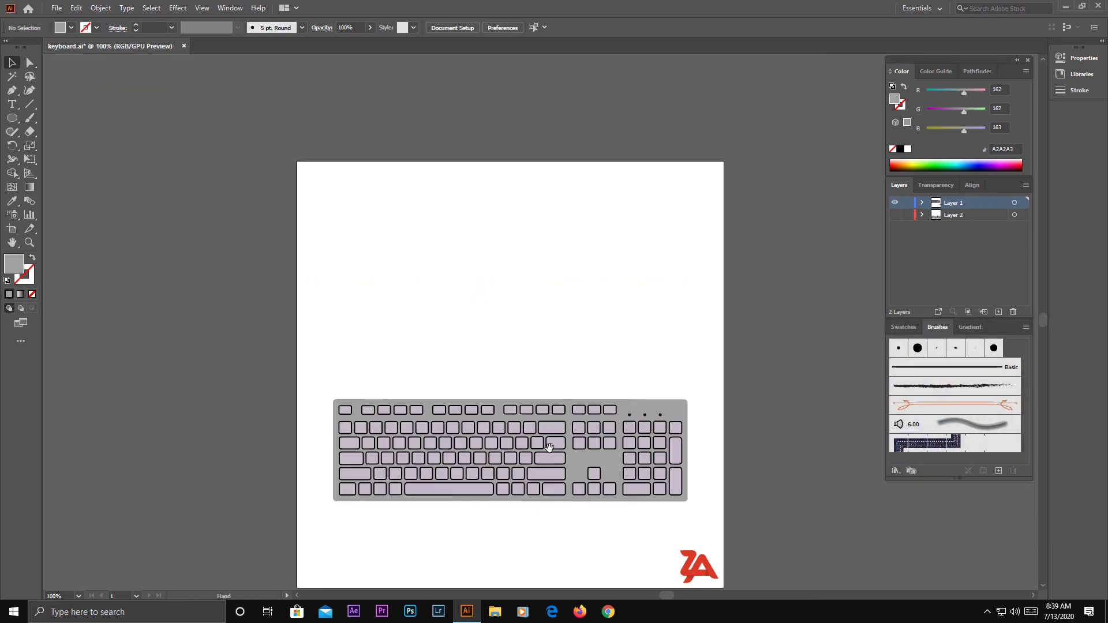
key("ctrl+a")
left_click_drag(590, 423, 591, 355)
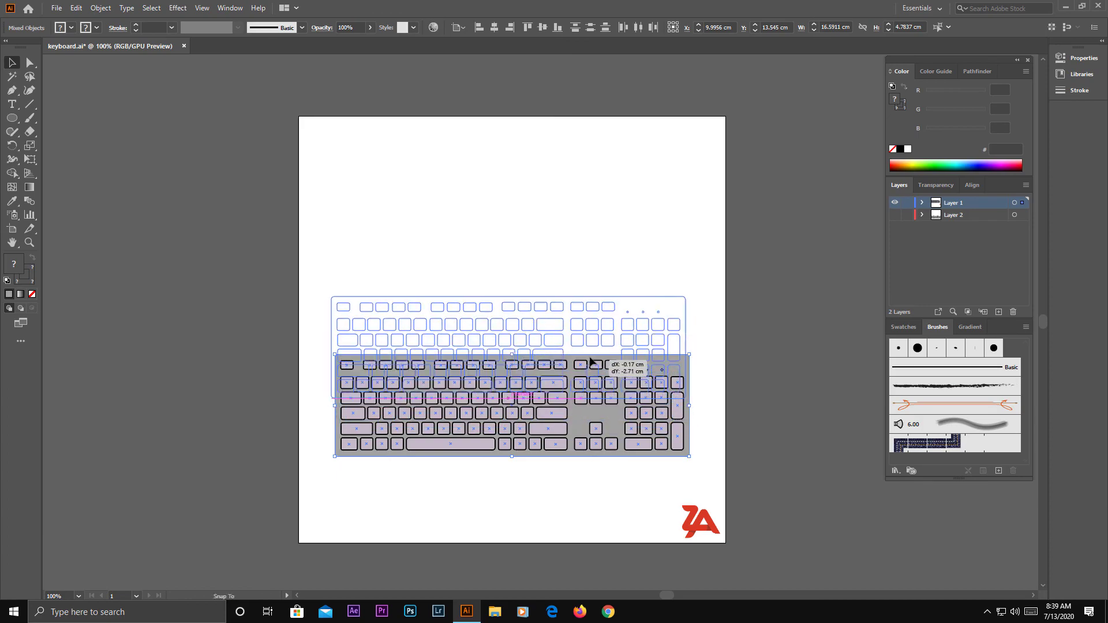
left_click(580, 422)
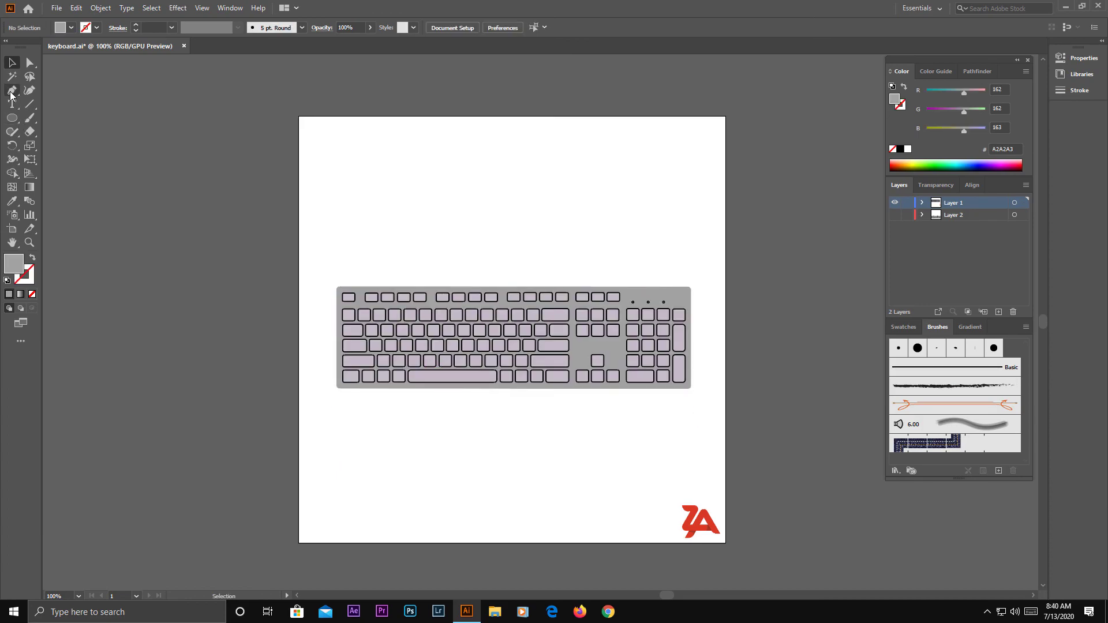
- Draw a 20 × 20 cm square covering the artboard and send it behind the keyboard
left_click(11, 117)
left_click(57, 112)
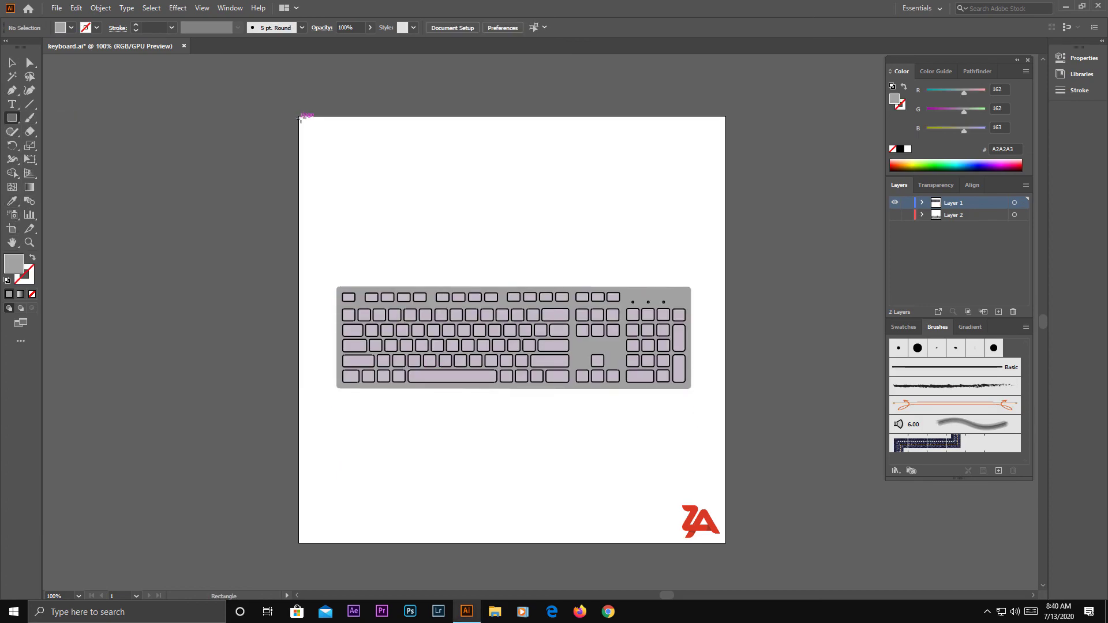
left_click_drag(299, 119, 726, 542)
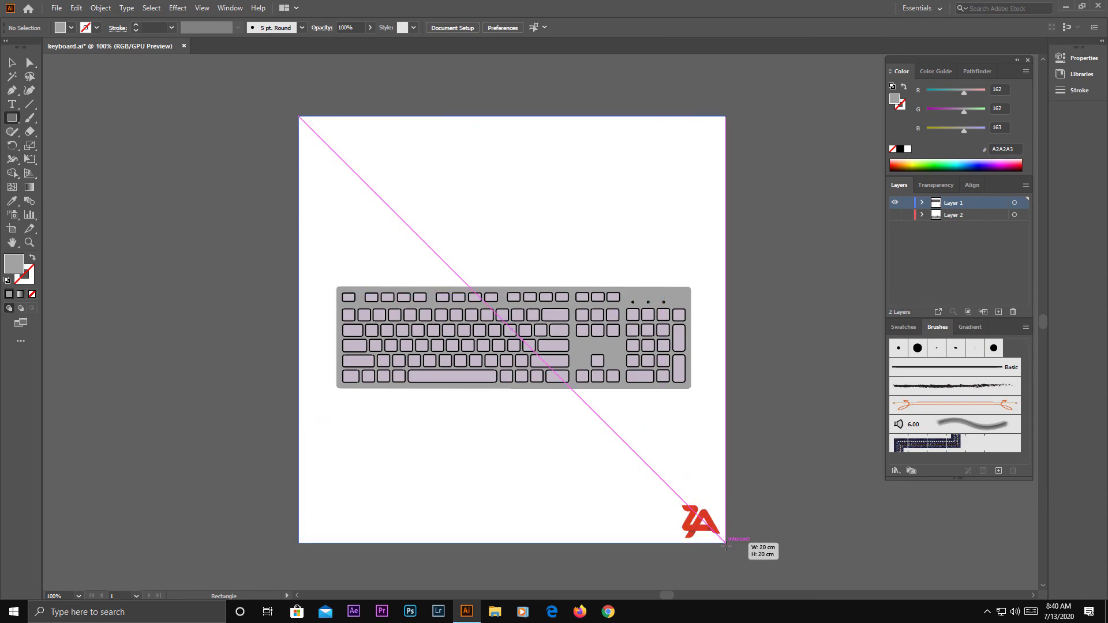
right_click(505, 456)
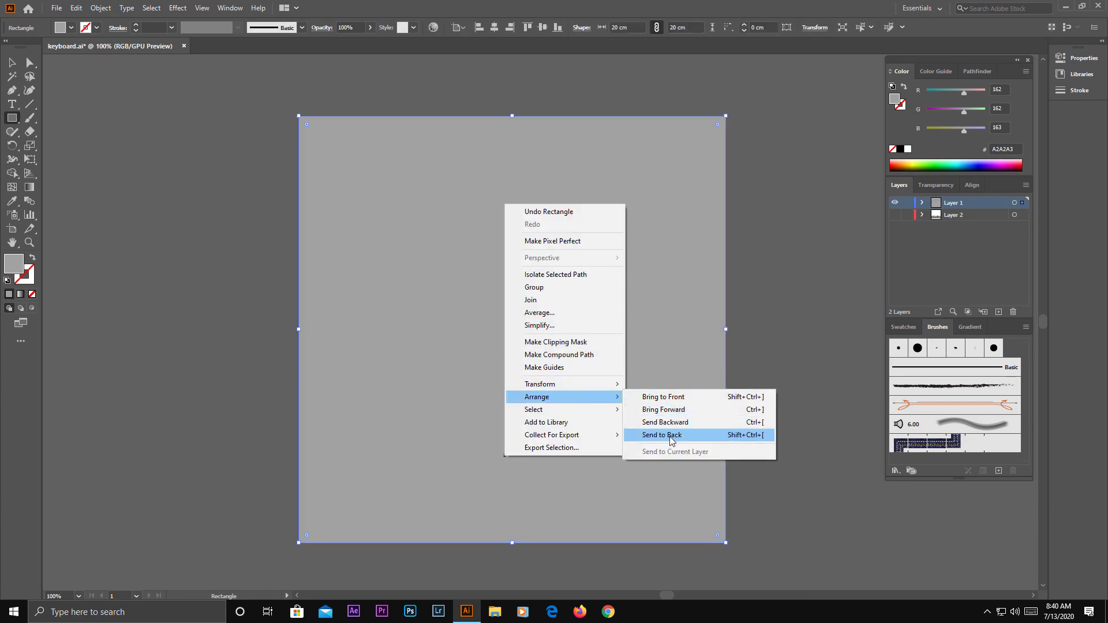
left_click(658, 435)
- Change the keyboard body fill to light grey #D1D1D3
key("v")
left_click(468, 359)
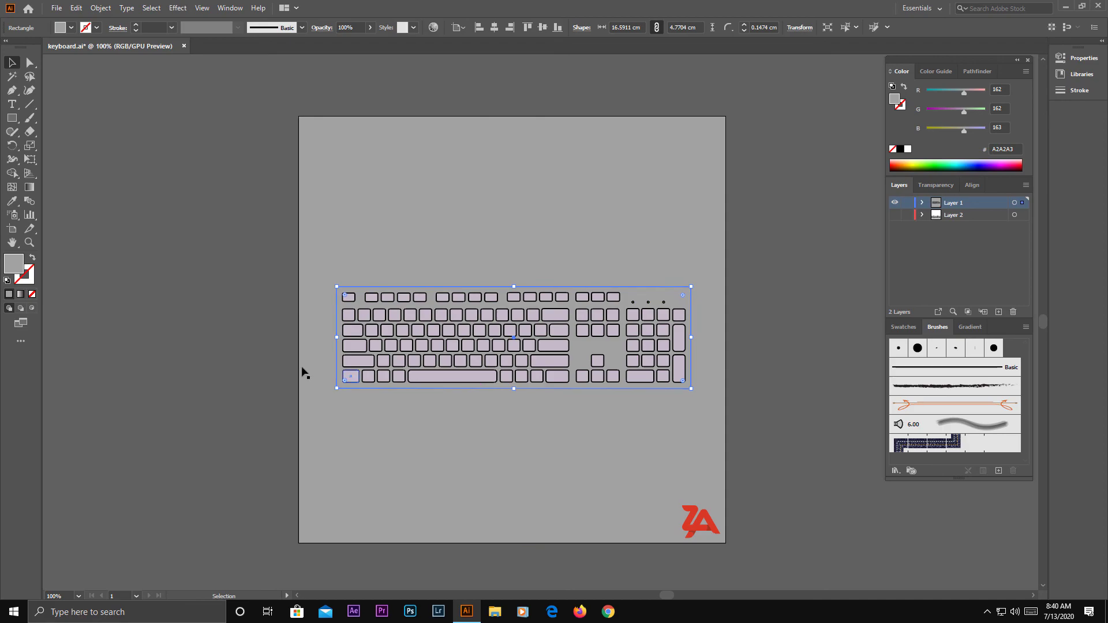
double_click(16, 266)
left_click(783, 382)
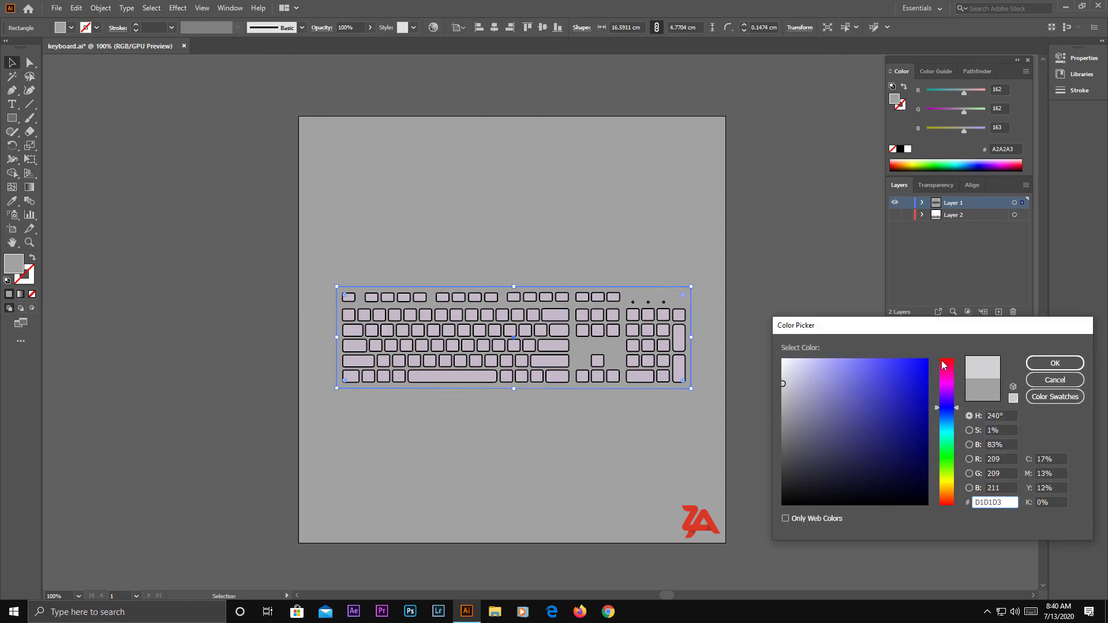
left_click(1058, 364)
- Check the keyboard's outline colour without changing it, then select the background square and zoom in
left_click(173, 317)
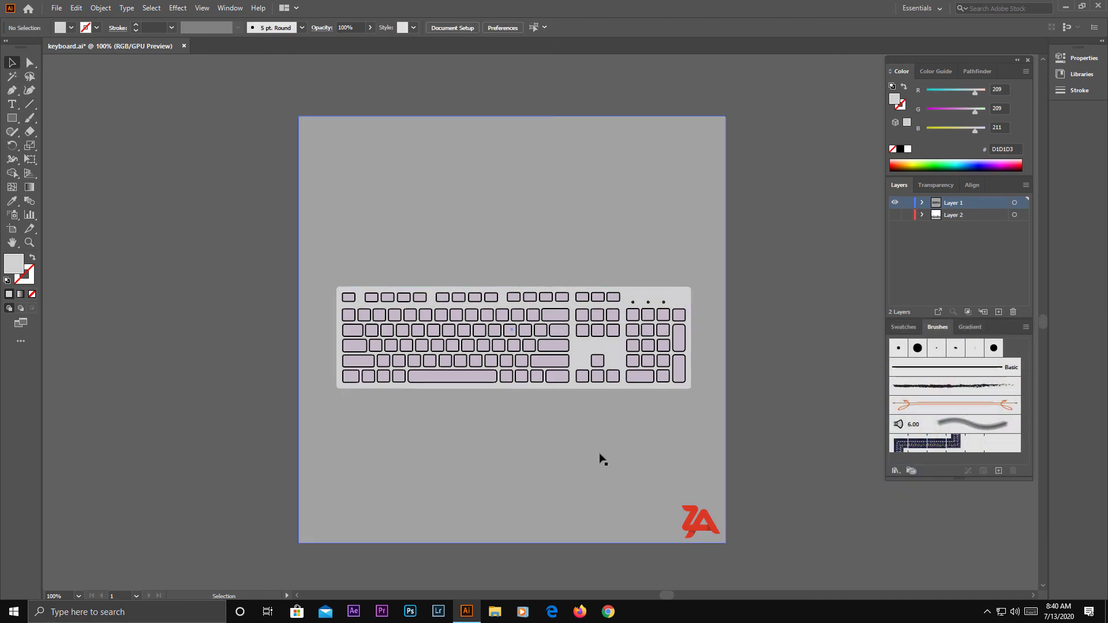
left_click(567, 385)
double_click(24, 276)
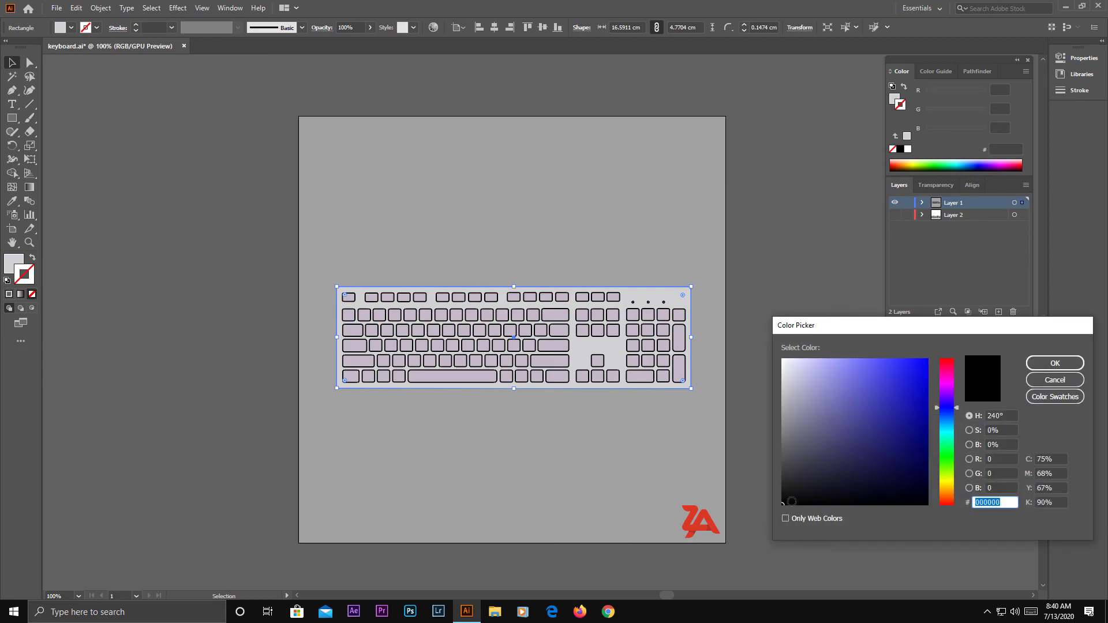
key("Escape")
left_click(518, 441)
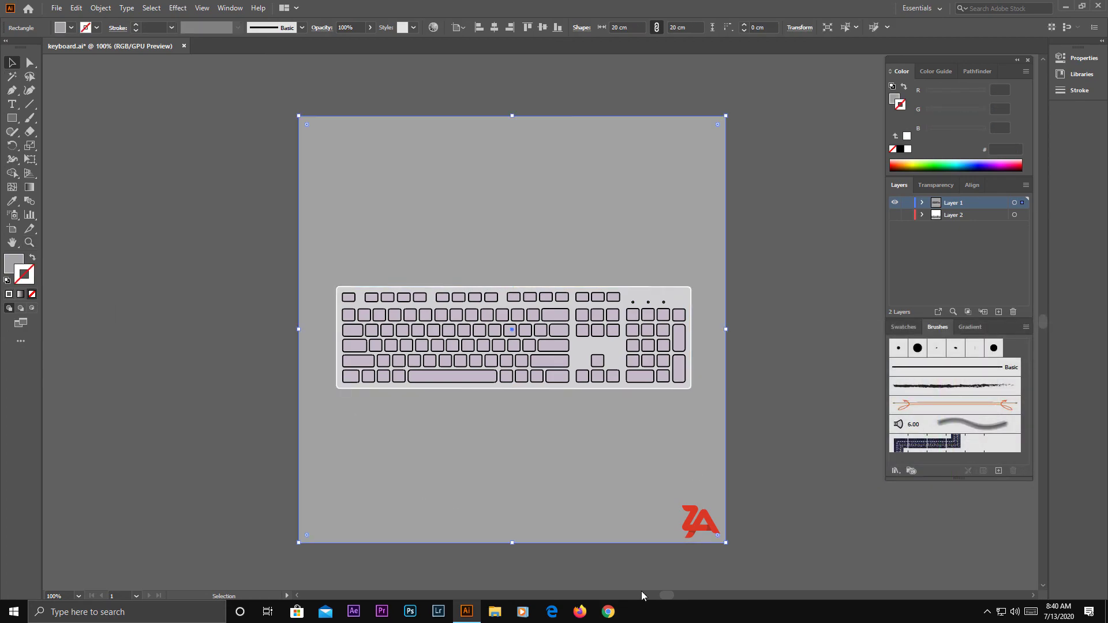
key("ctrl+plus")
key("ctrl+plus")
key("ctrl+plus")
- Undo the accidental move of the keyboard body so it sits back behind the keys
left_click_drag(462, 290, 462, 466)
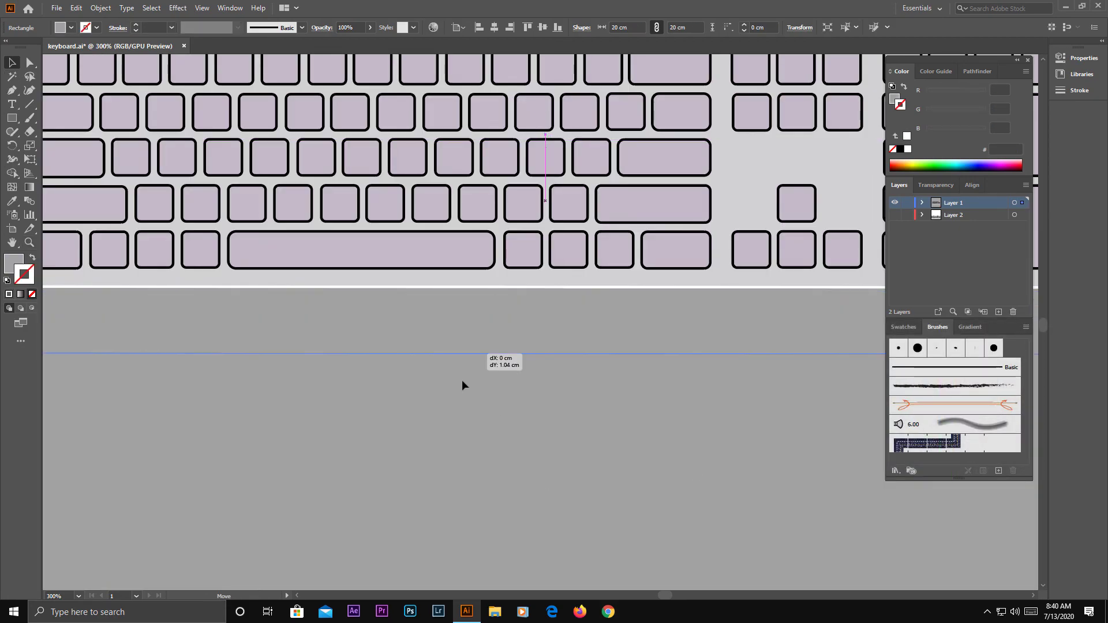
scroll(461, 465, "down", 4)
left_click(76, 8)
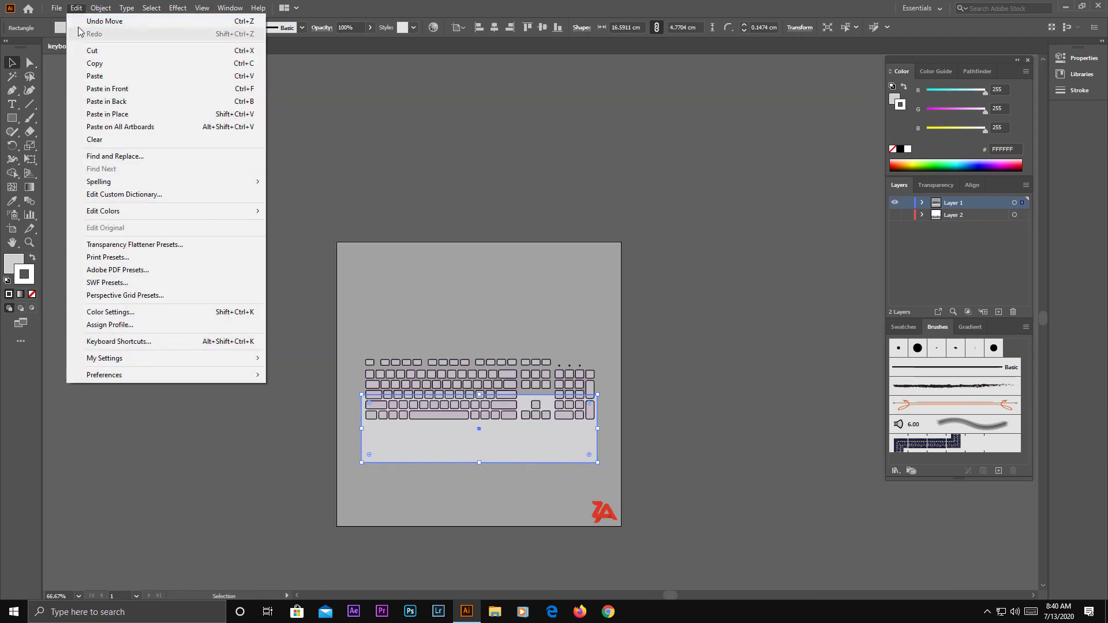
left_click(71, 332)
- Give the keyboard body a near-black #070707 outline
left_click(445, 421)
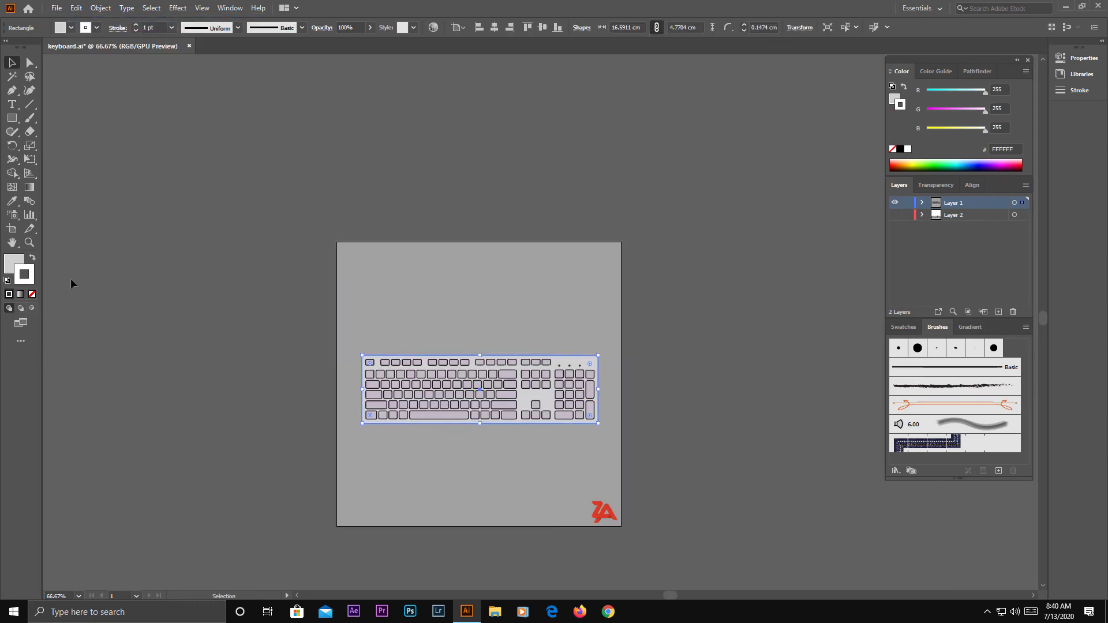
double_click(26, 278)
left_click(788, 505)
left_click(1059, 362)
left_click(713, 489)
- Select the gray background square and bring up the Edit menu
scroll(713, 490, "up", 2)
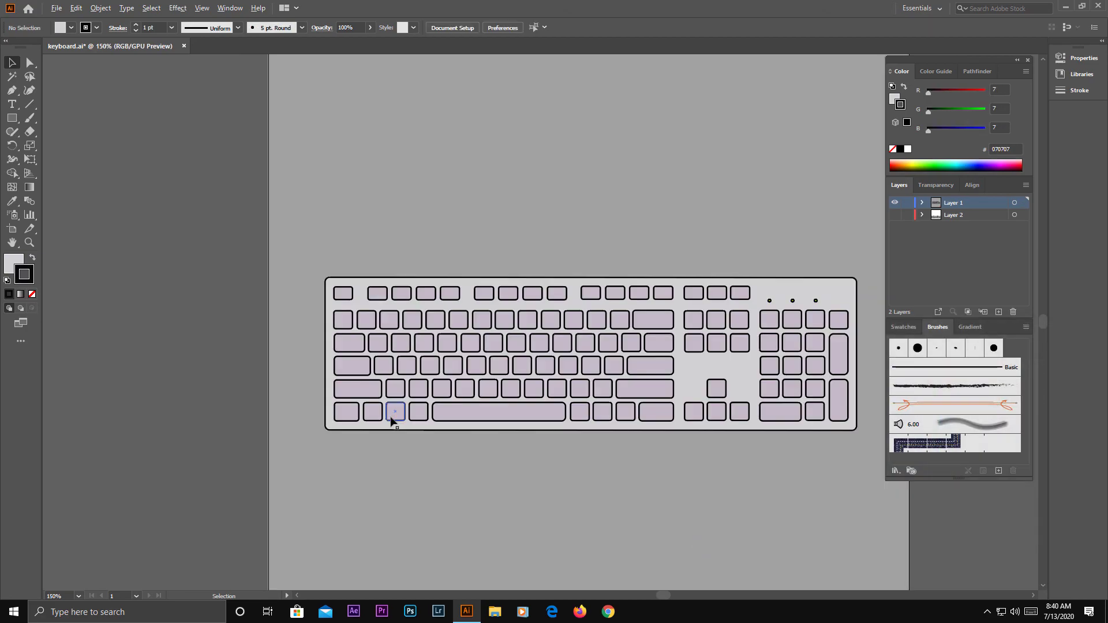
scroll(670, 486, "up", 1)
scroll(669, 486, "down", 1)
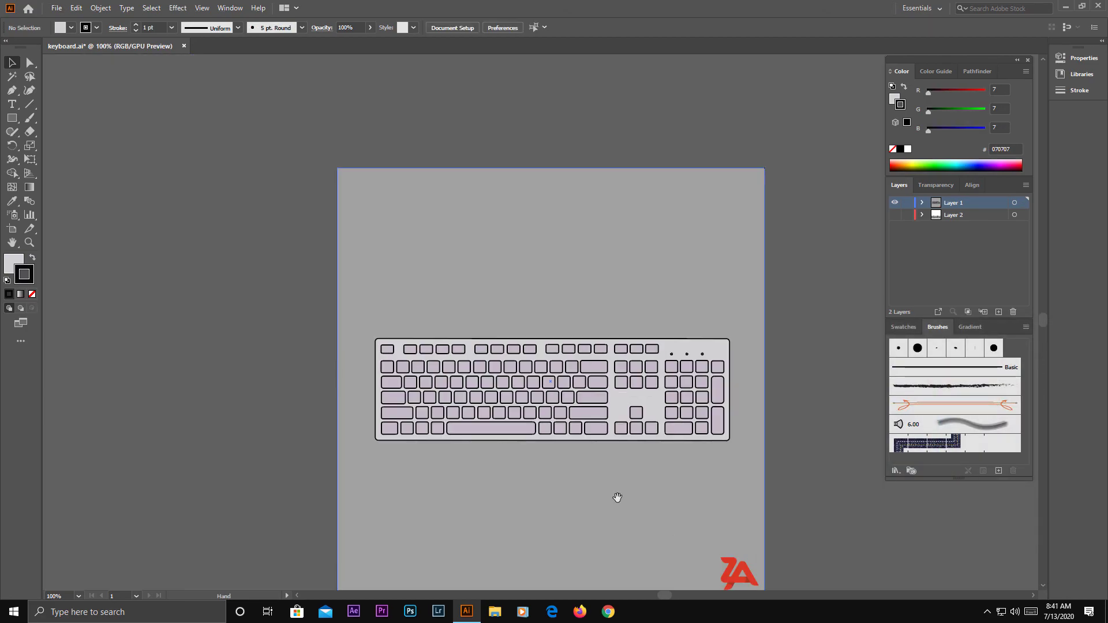
scroll(616, 498, "down", 1)
left_click(580, 462)
left_click(76, 8)
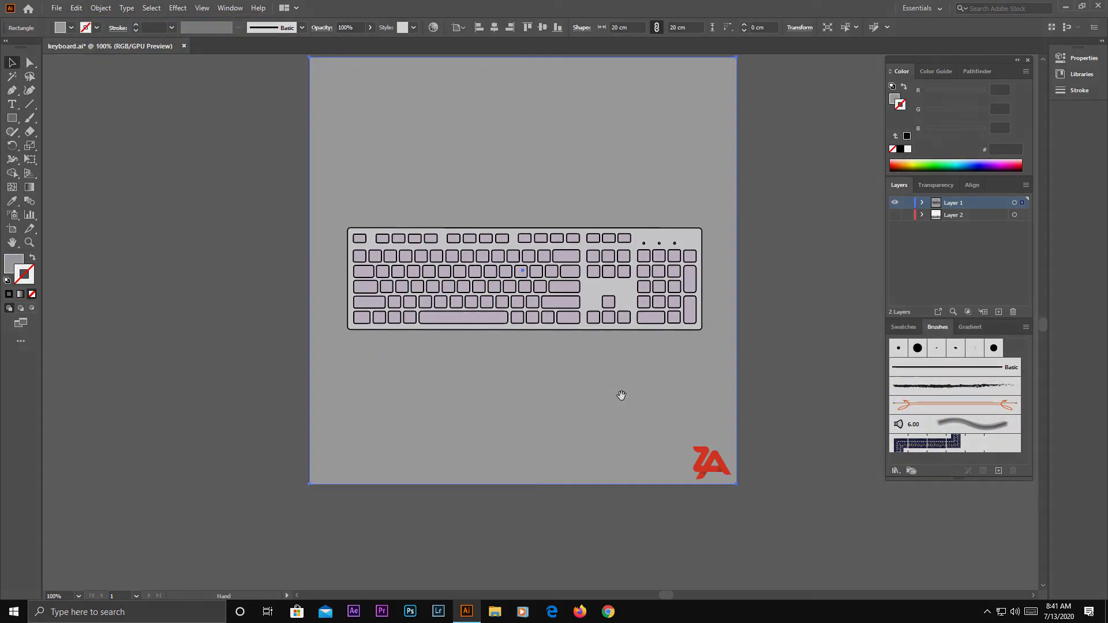